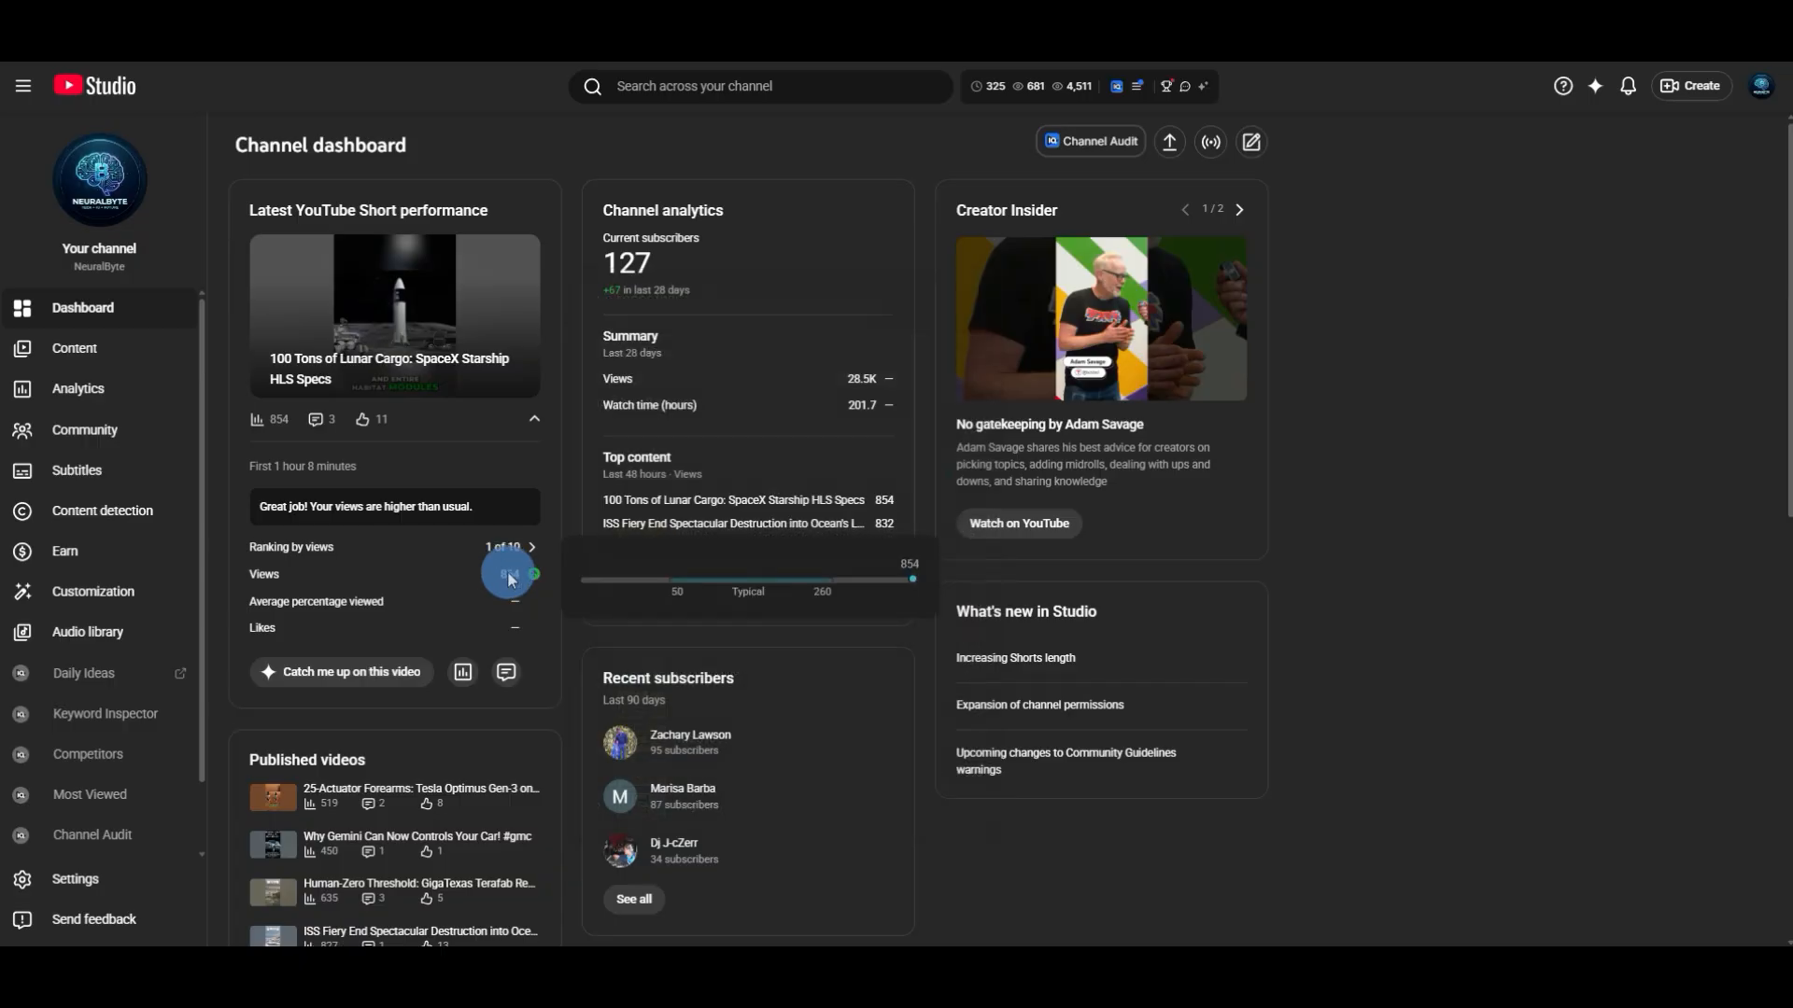
Open the channel's Shorts list and check the scheduled release times of the upcoming Shorts.
mouse_move(508, 572)
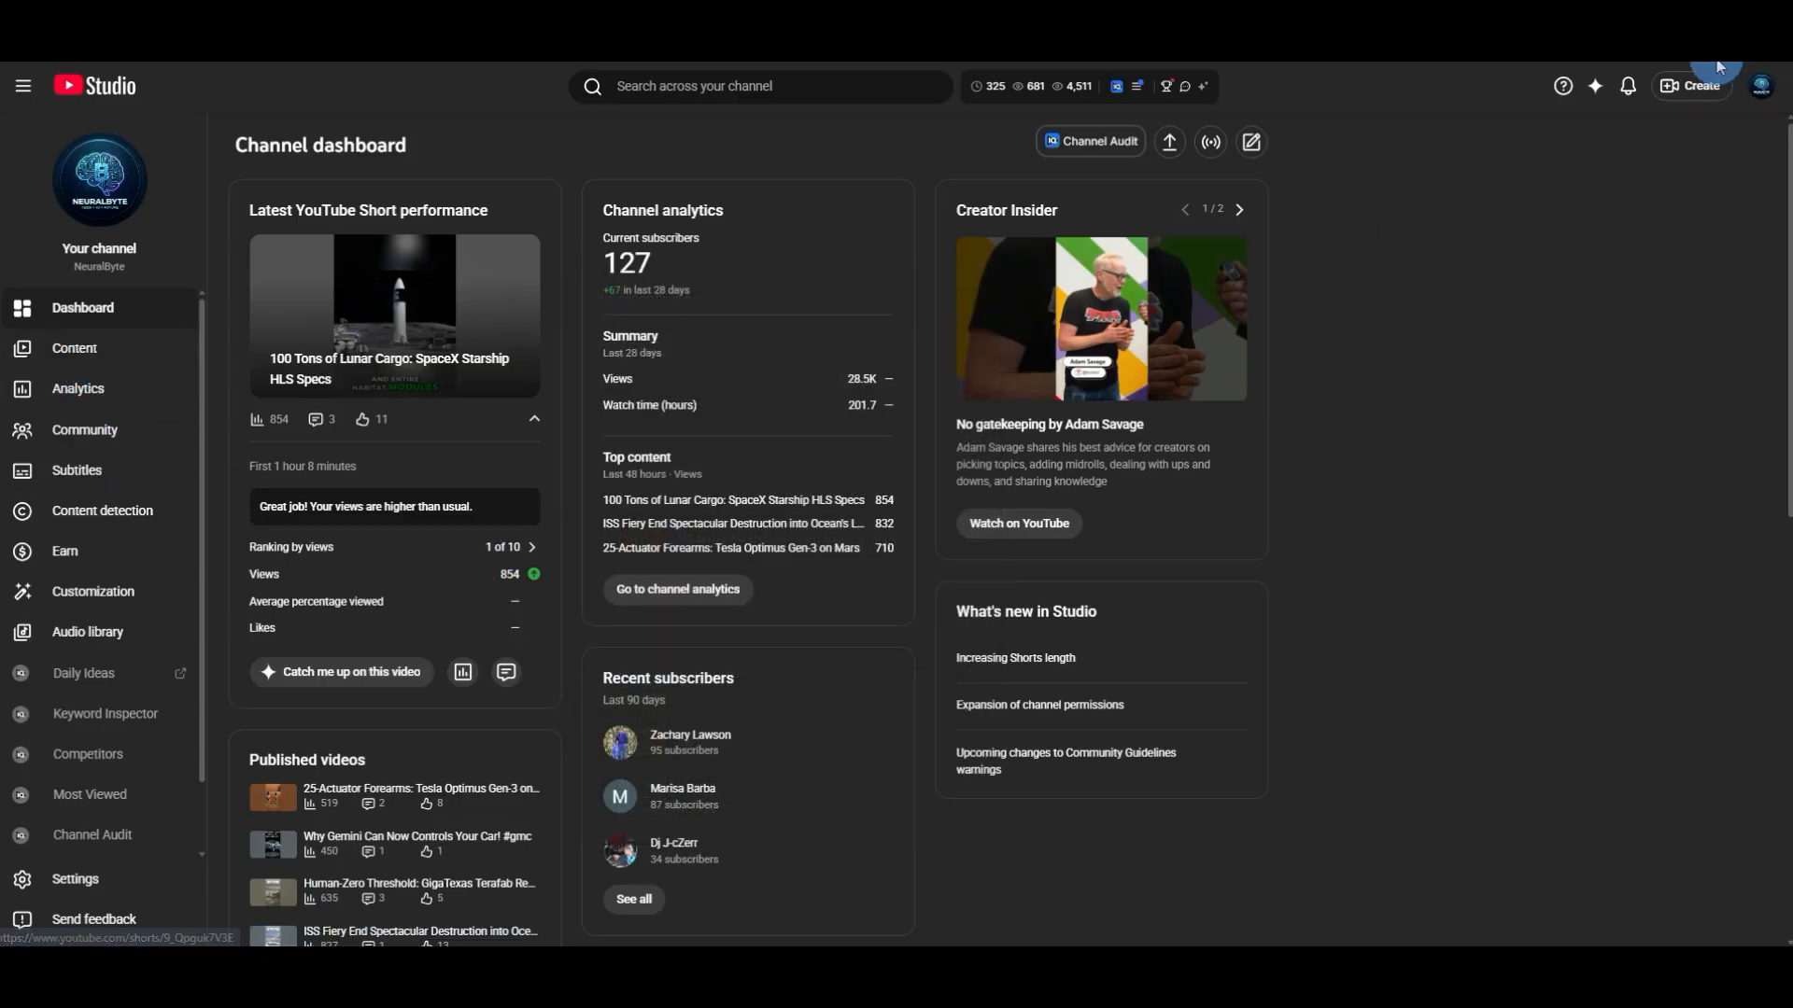
left_click(119, 345)
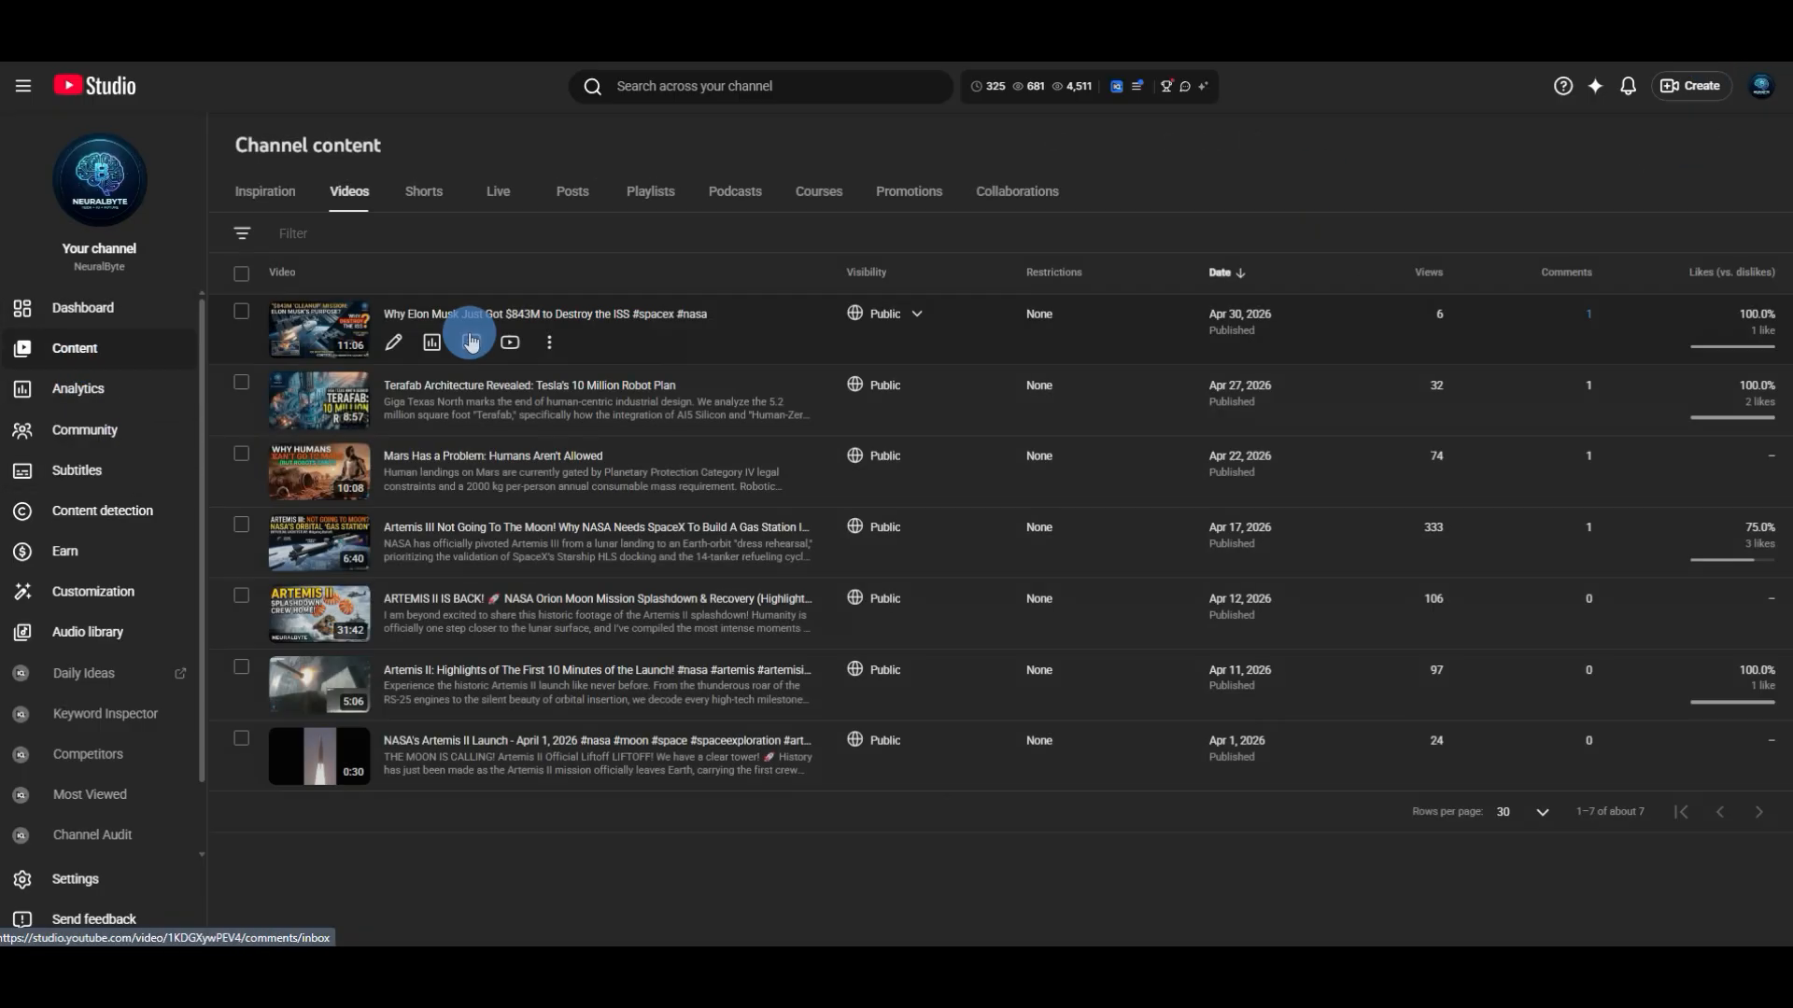
left_click(424, 190)
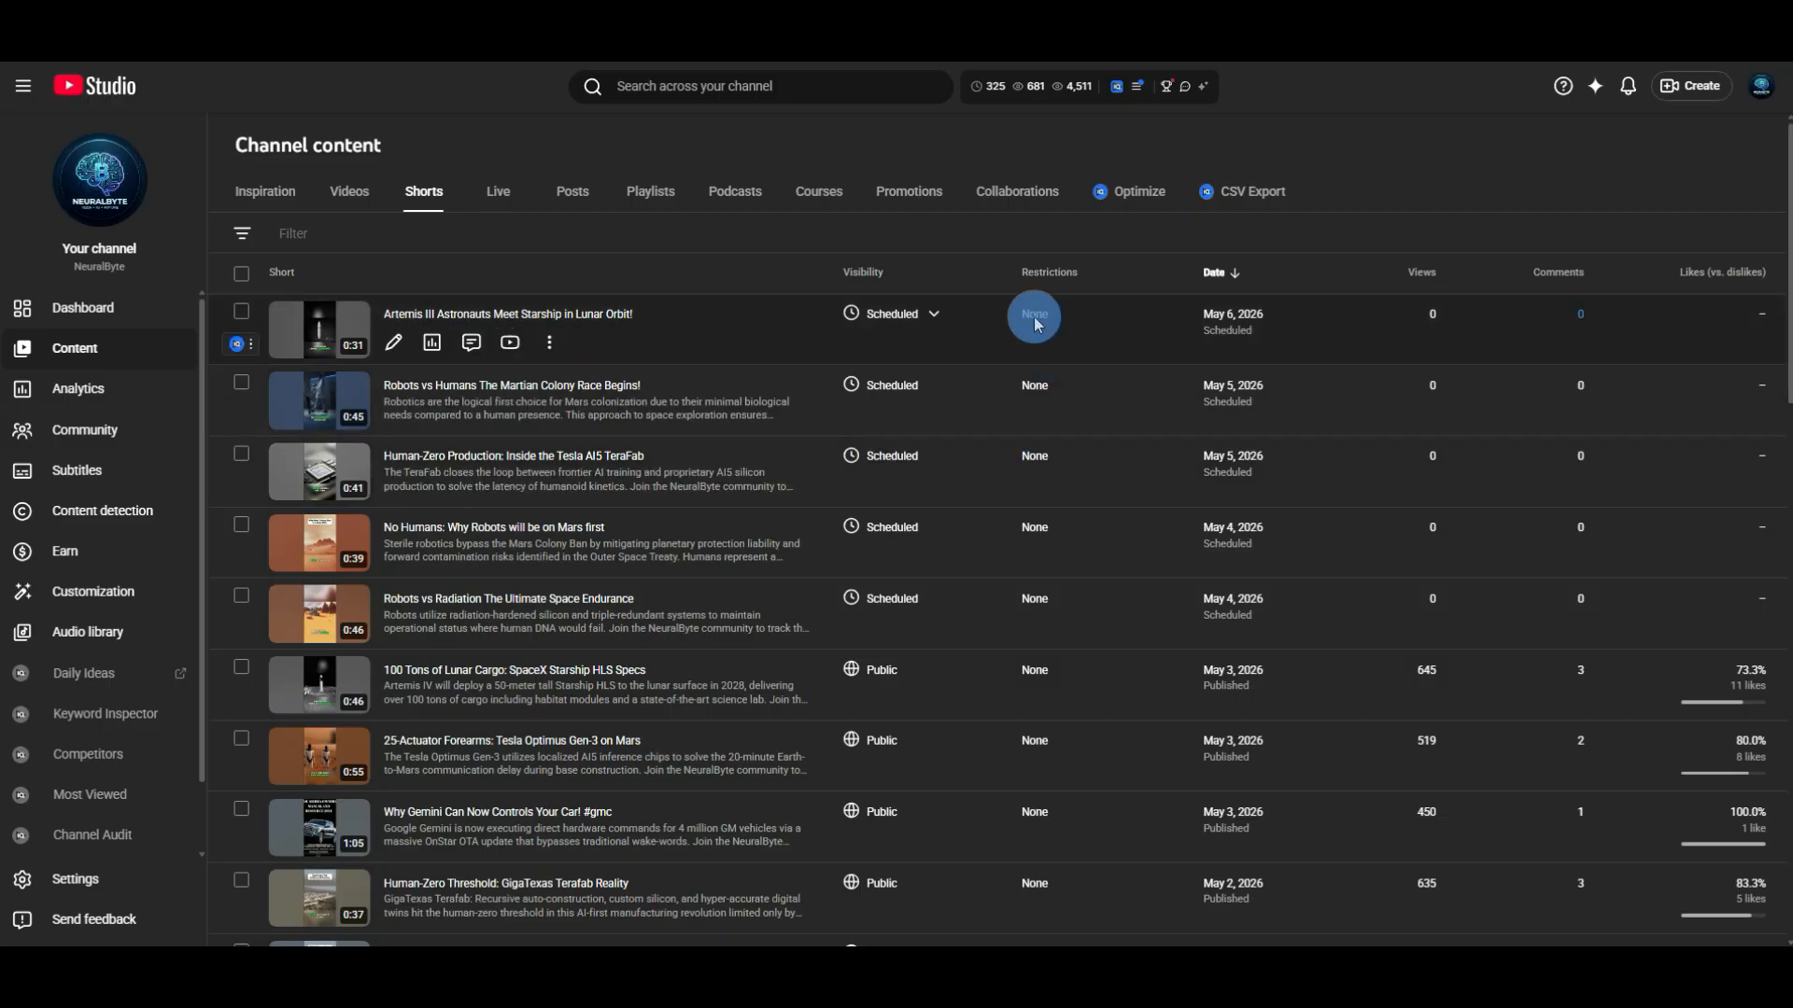
mouse_move(934, 308)
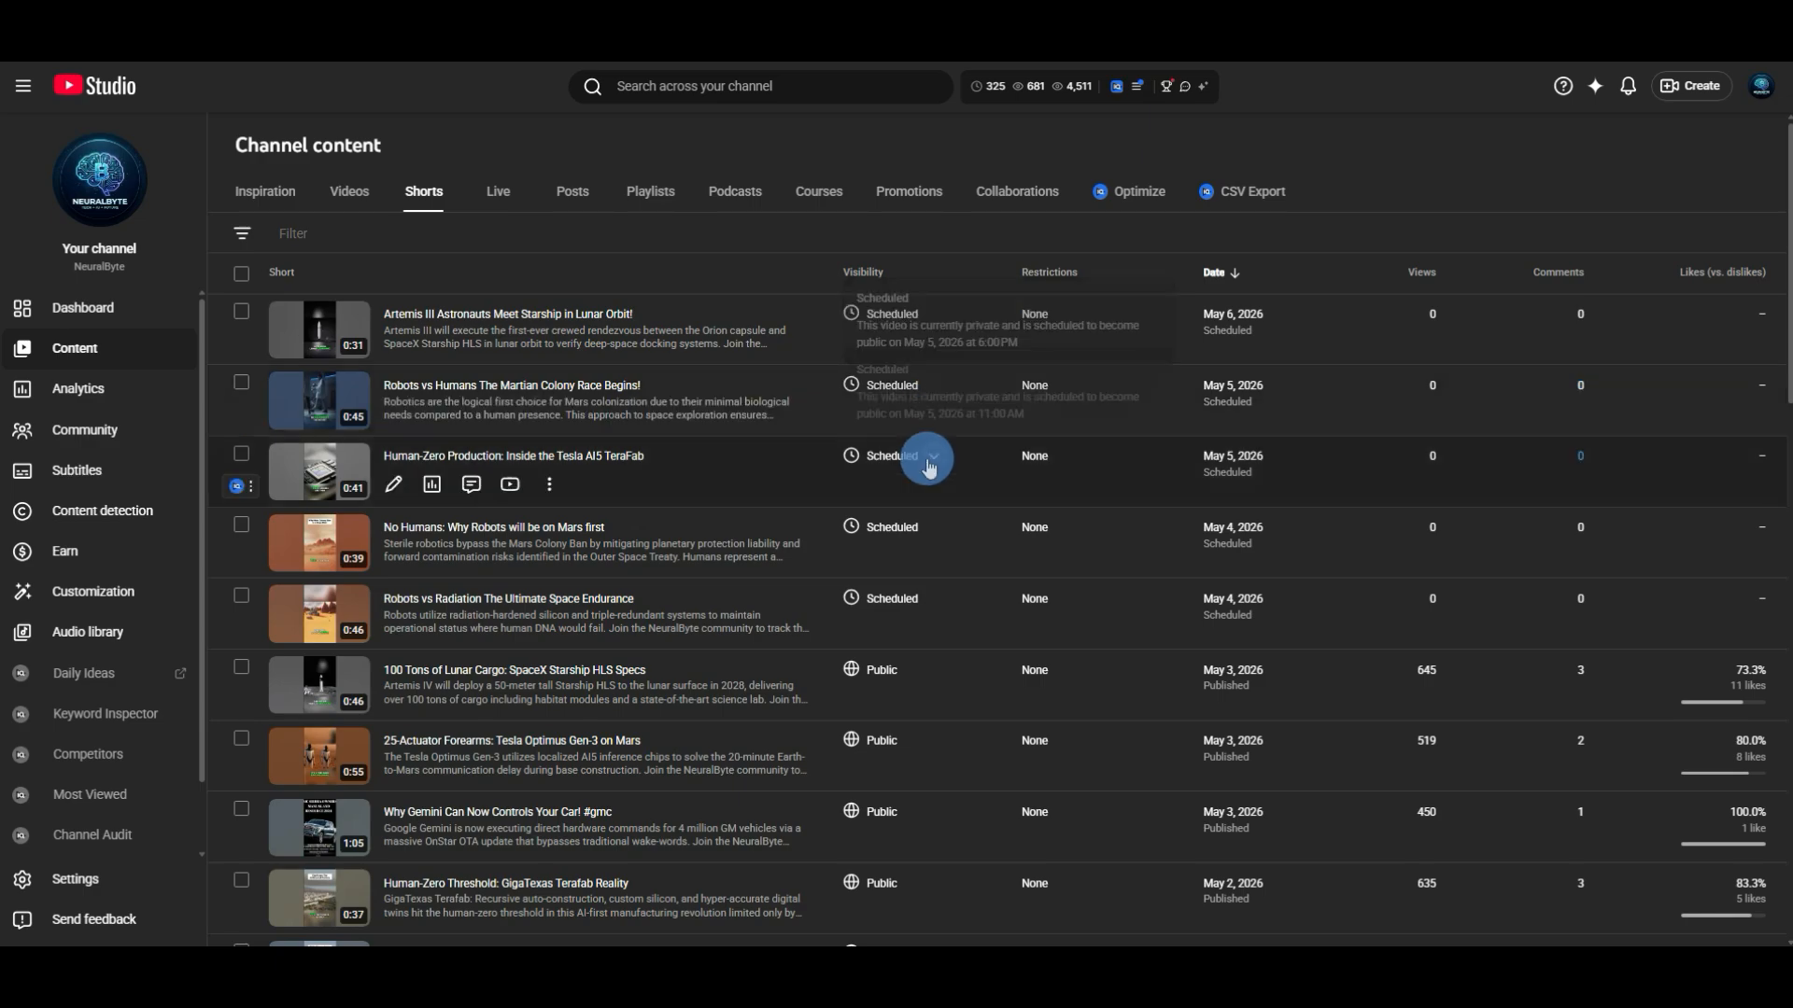
mouse_move(928, 467)
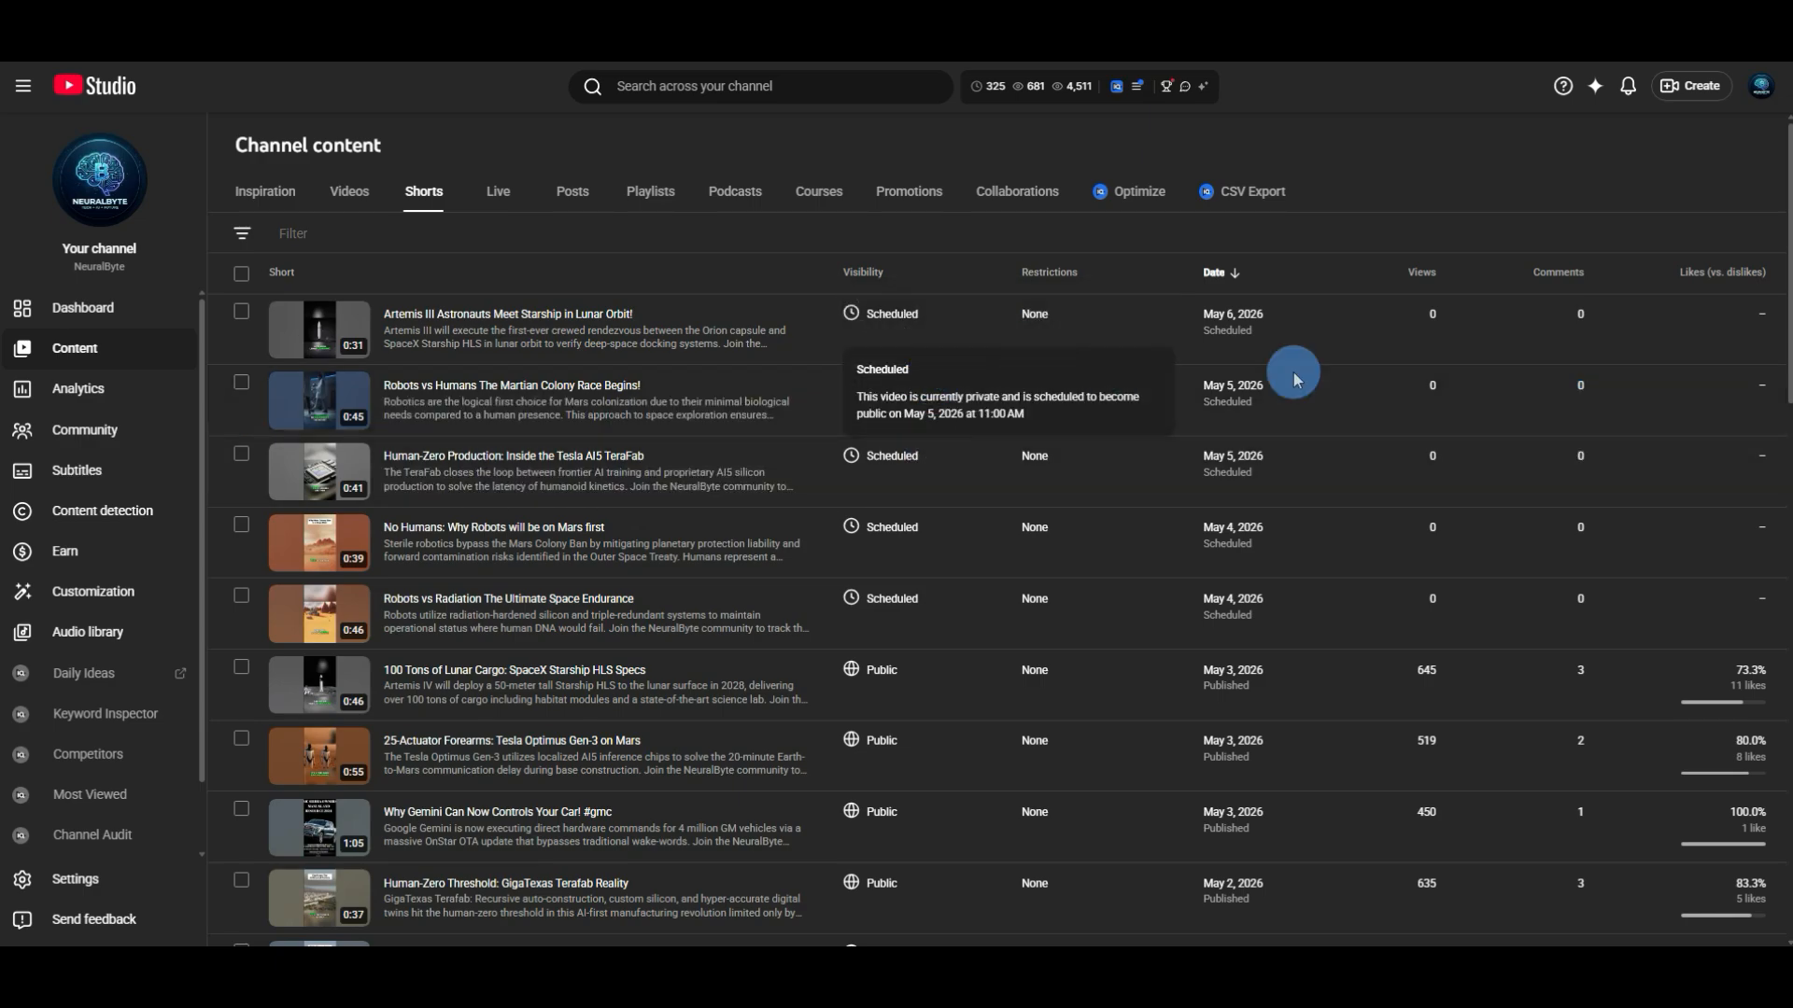
mouse_move(933, 397)
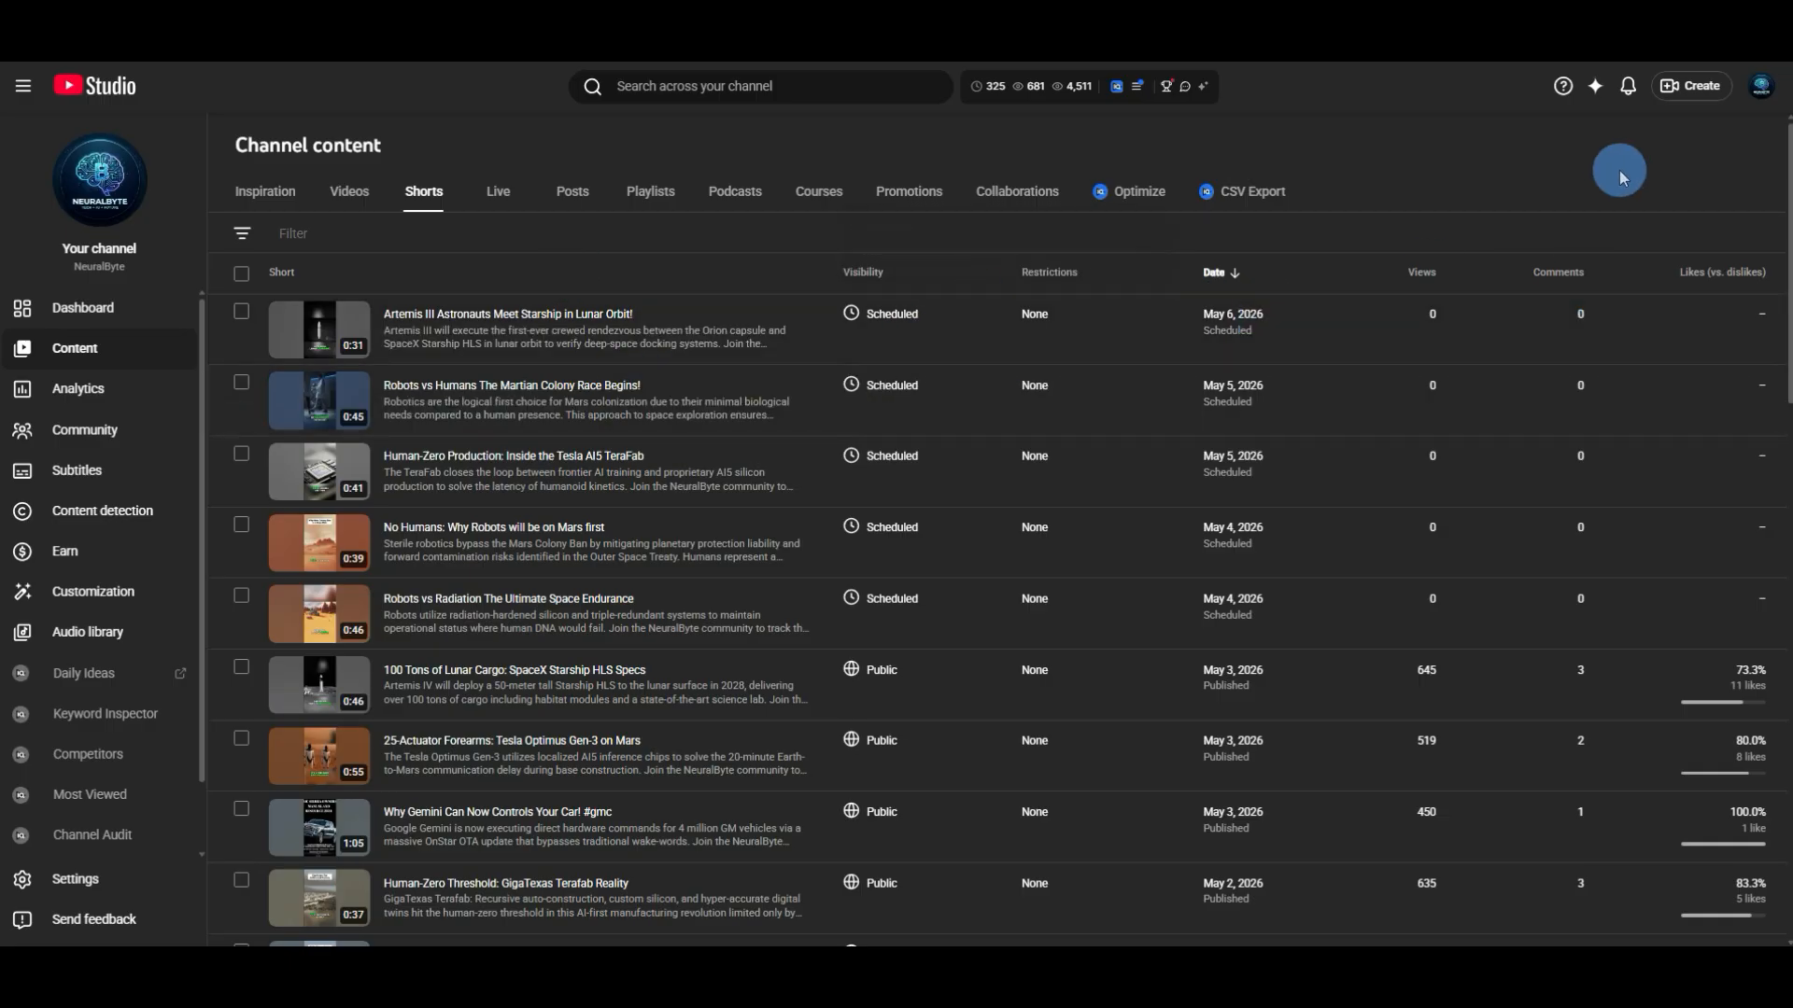
Upload the video file "Robots vs Humans Space Exploration Efficiency" to the channel.
left_click(1678, 103)
left_click(1666, 124)
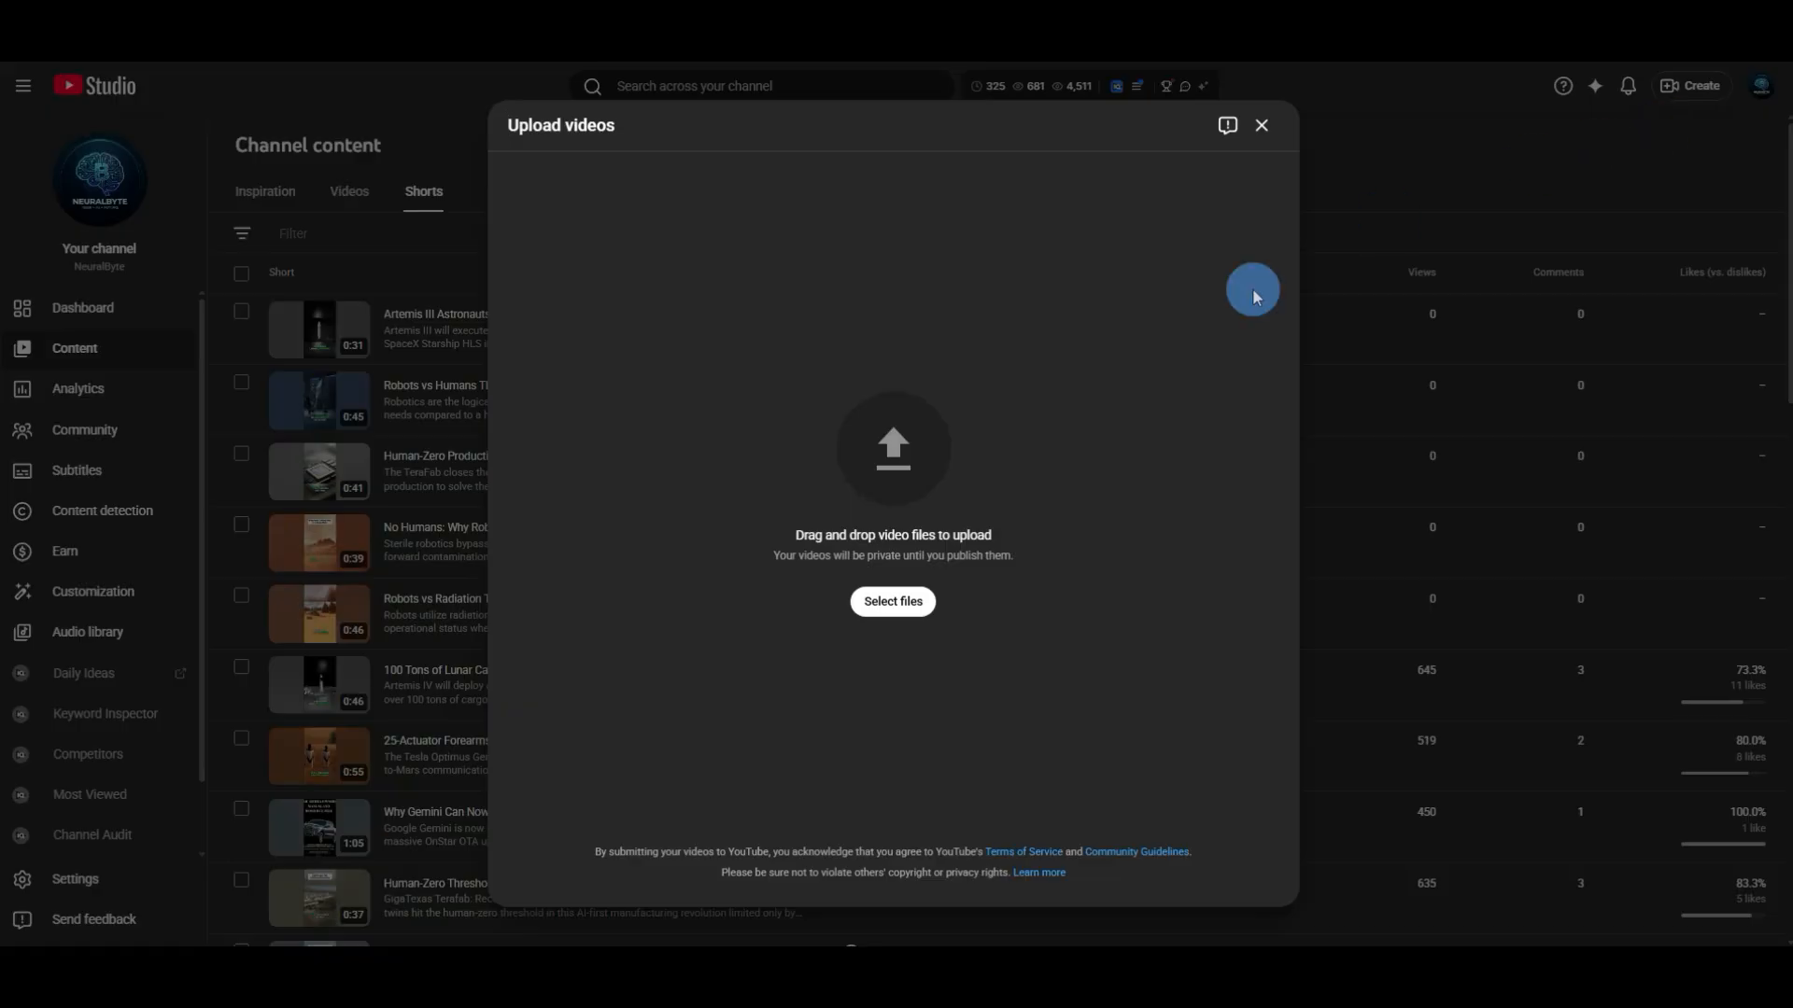
left_click(920, 601)
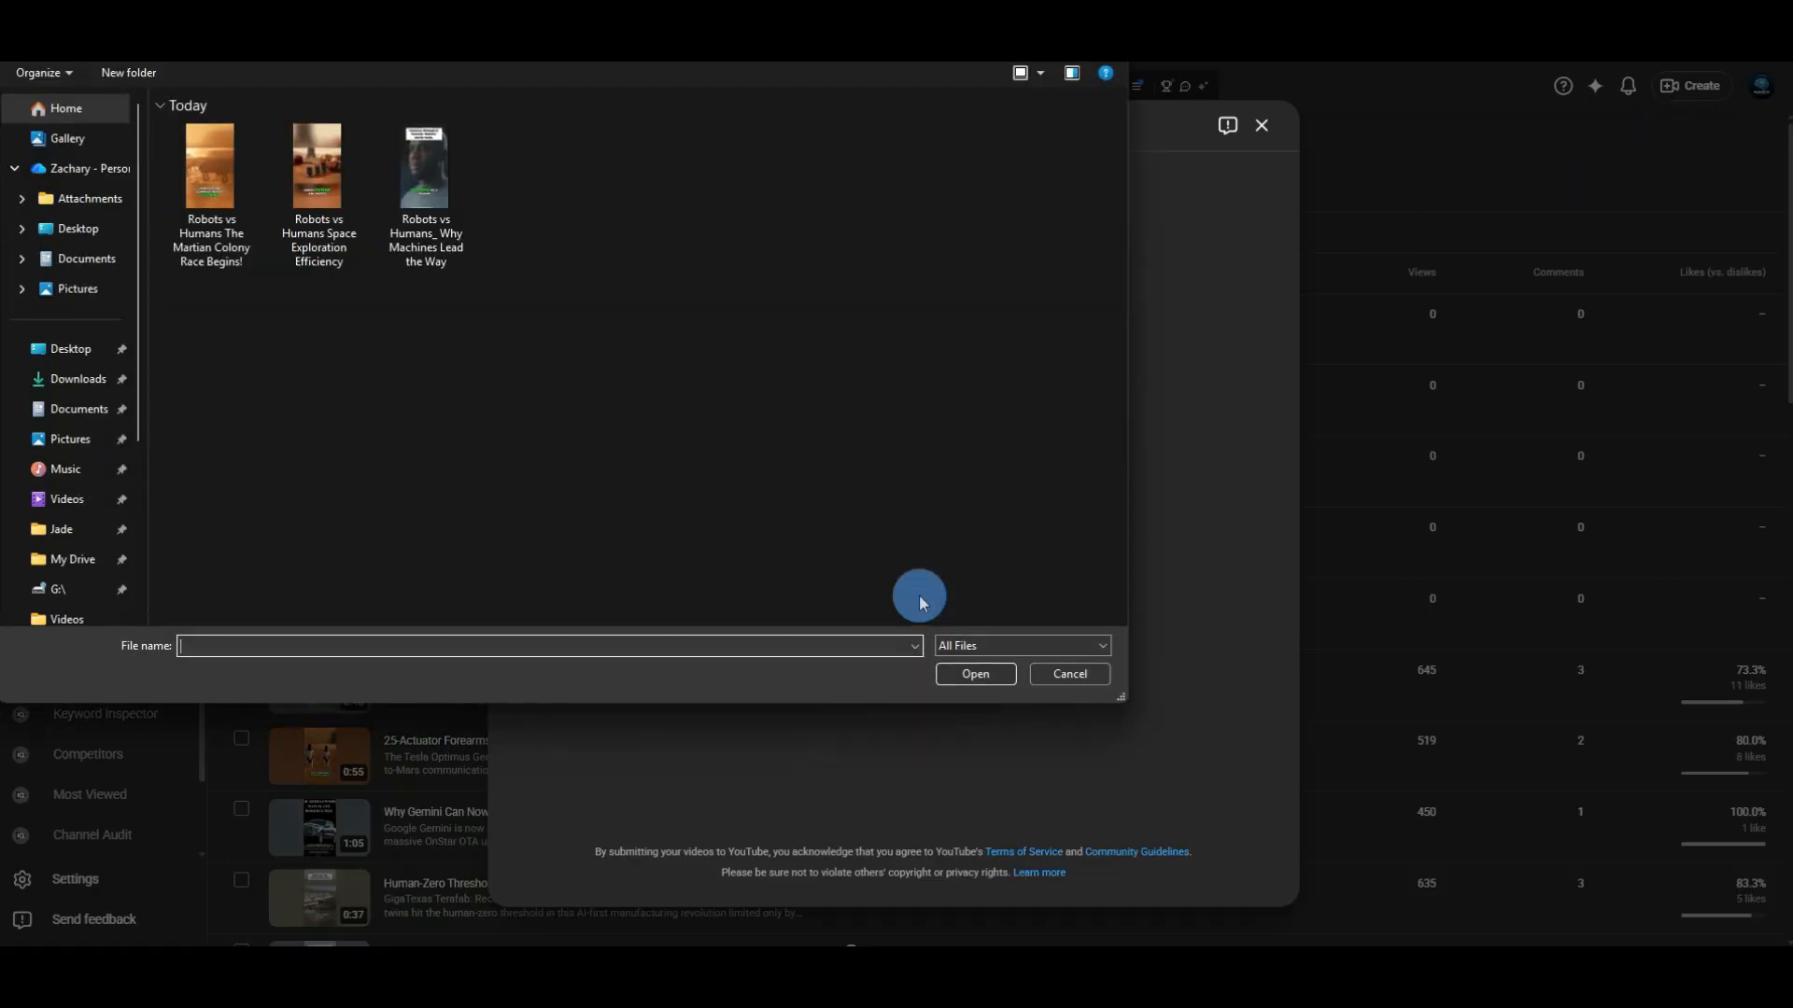
left_click(318, 188)
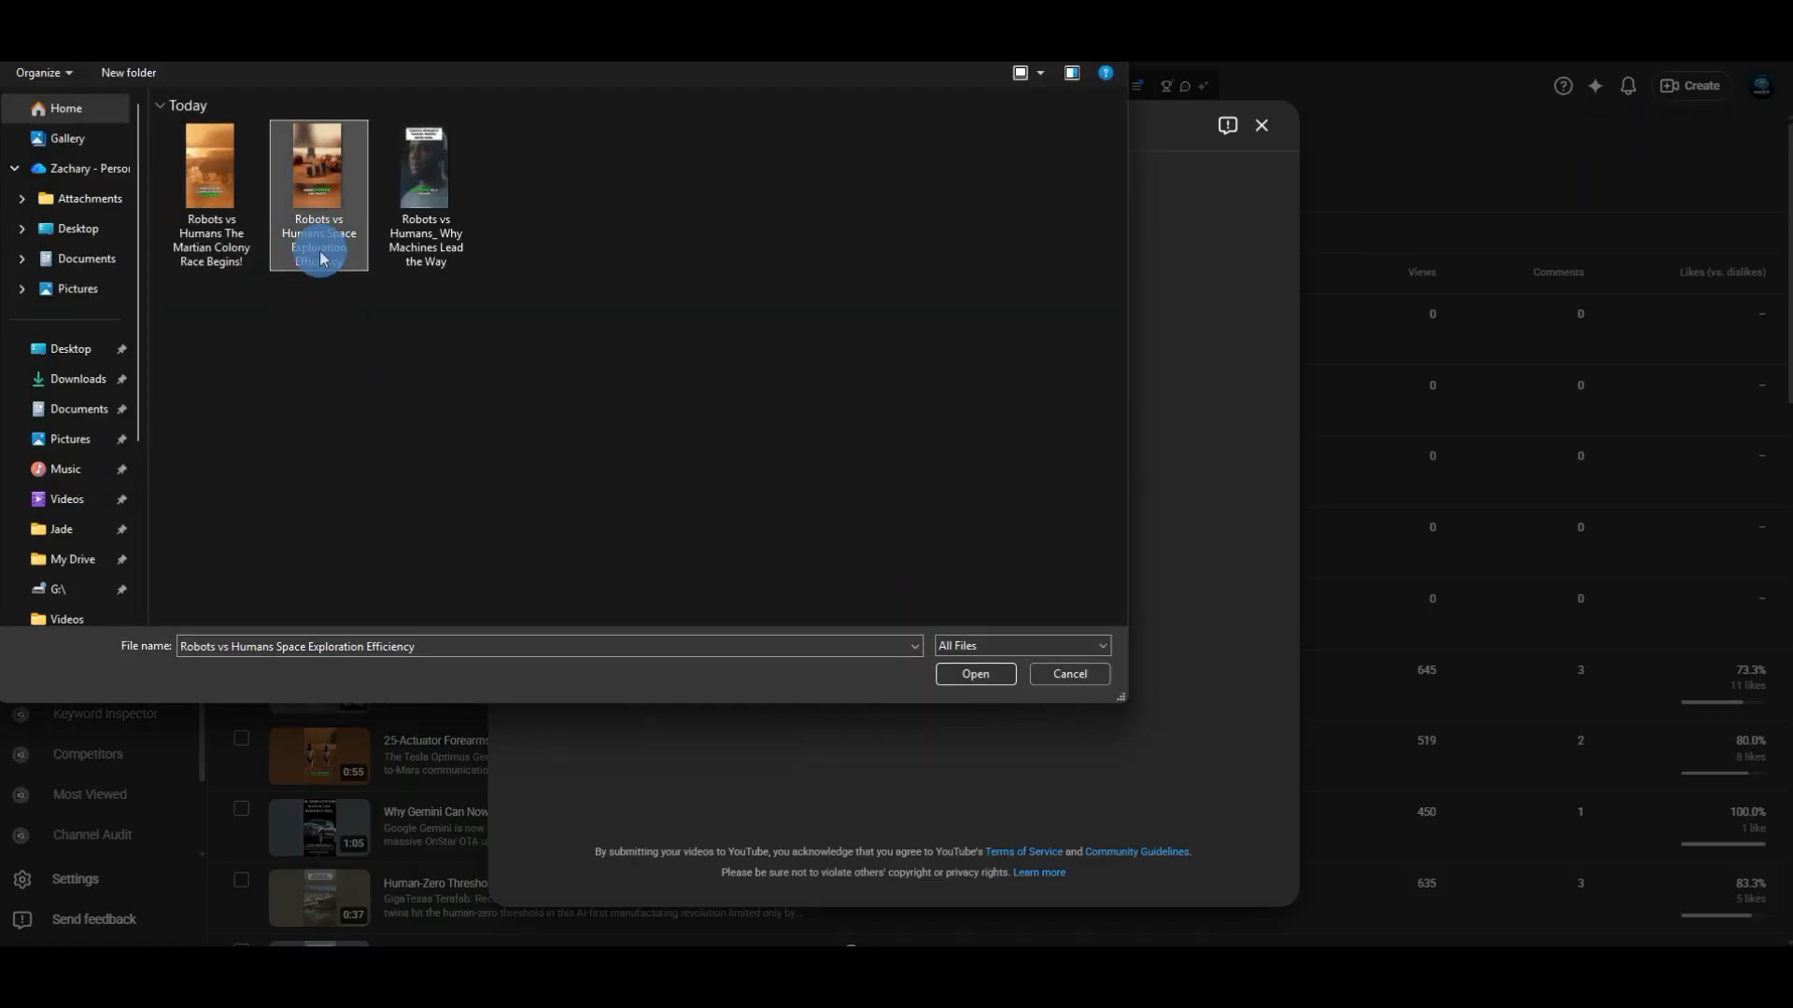
left_click(990, 686)
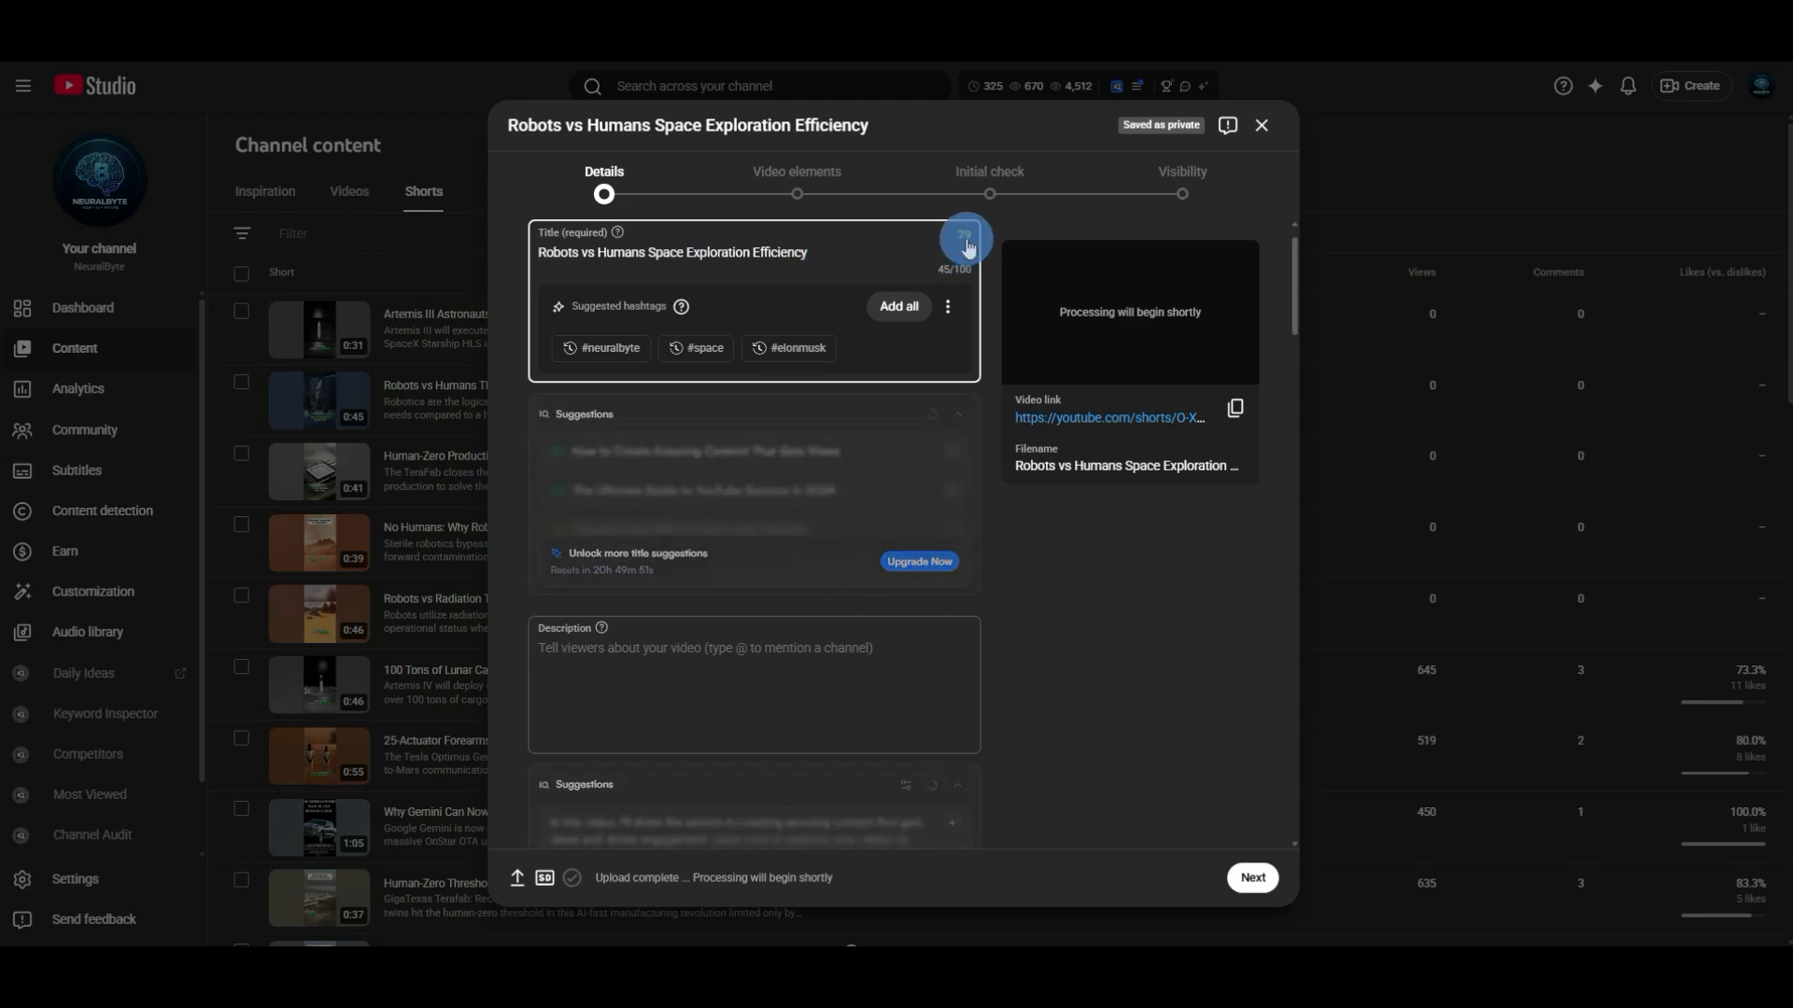
Replace the video title with "100% Mission Efficiency: Martian Robotic Vanguard Deployment", copied from Mars Short 6.txt in Notepad.
left_click_drag(1792, 187, 1196, 155)
left_click(1354, 286)
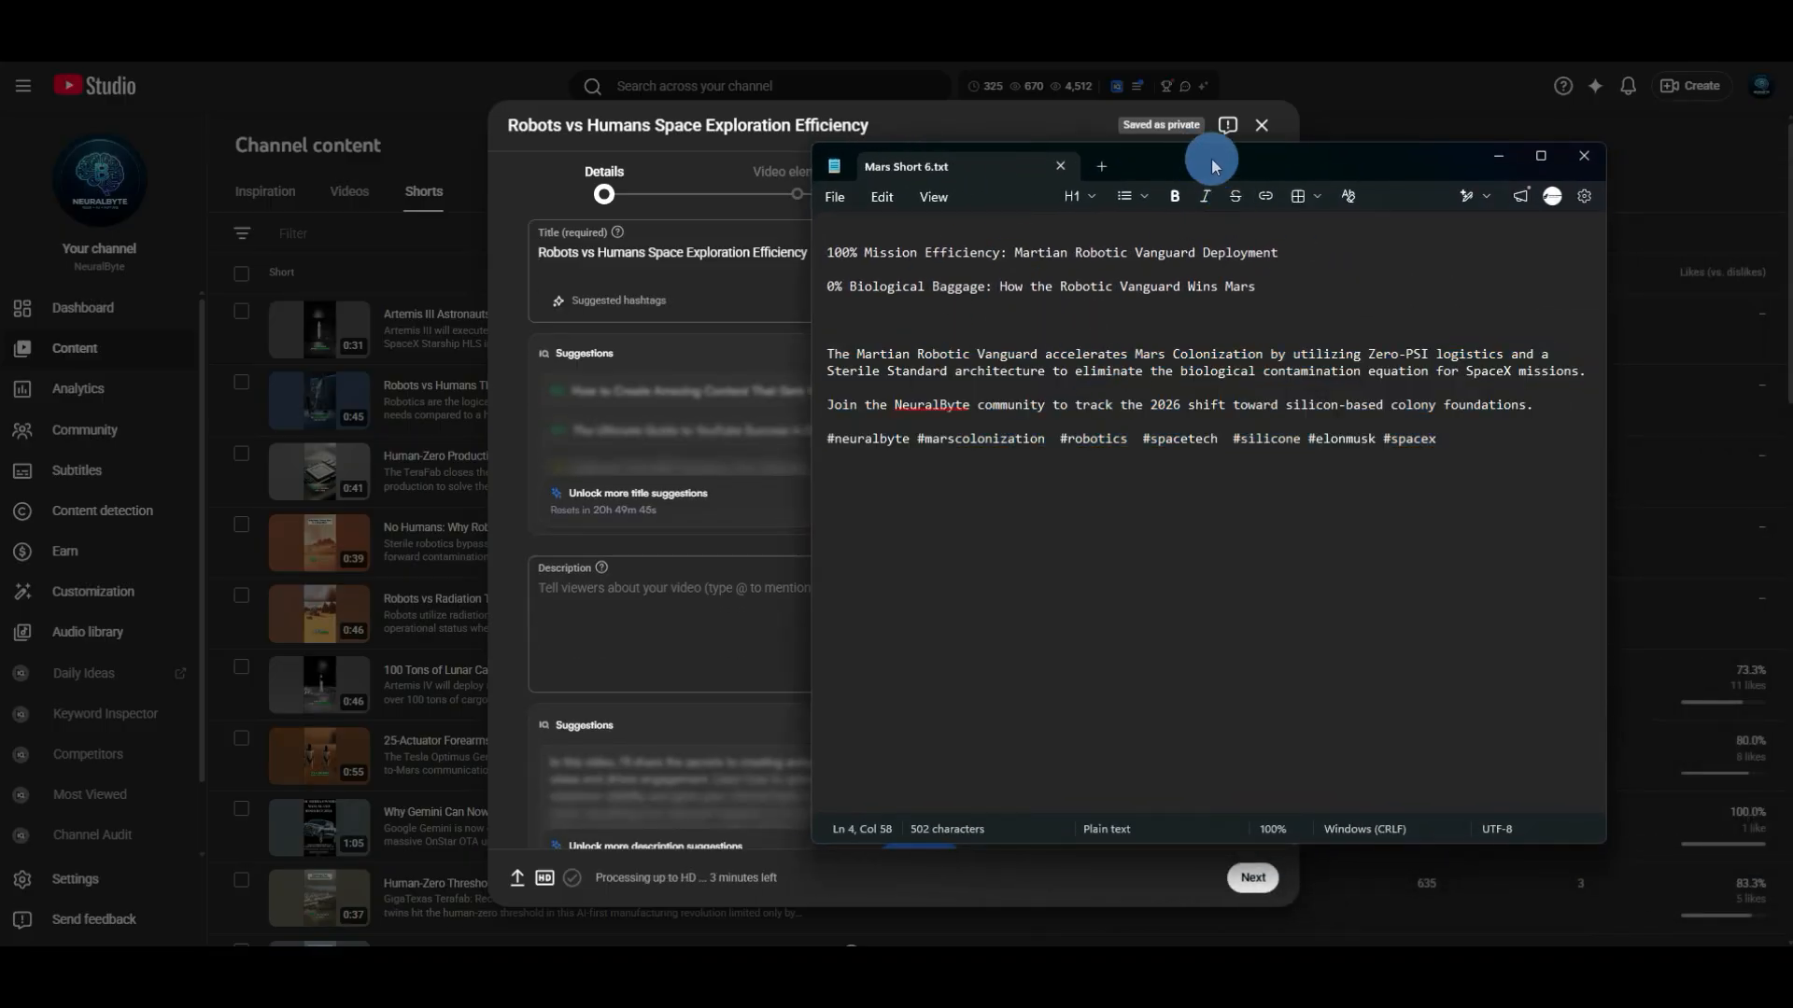
left_click_drag(1212, 157, 1792, 169)
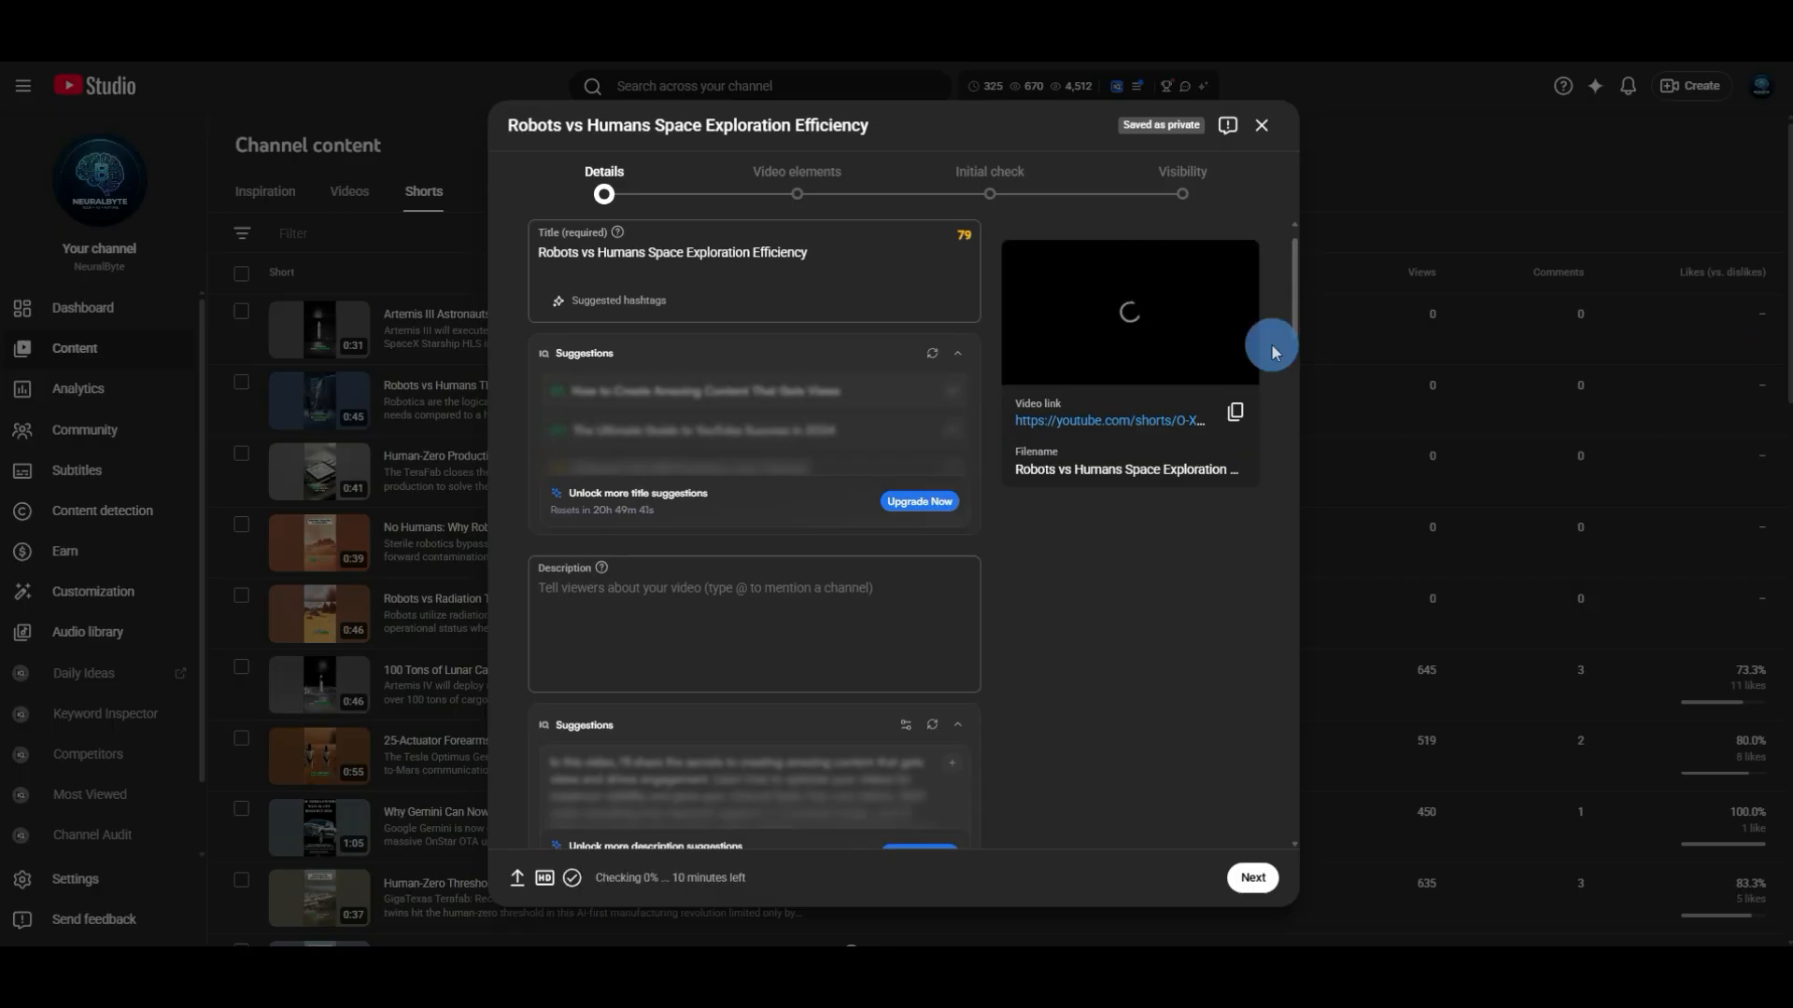
left_click(688, 252)
triple_click(700, 252)
right_click(716, 268)
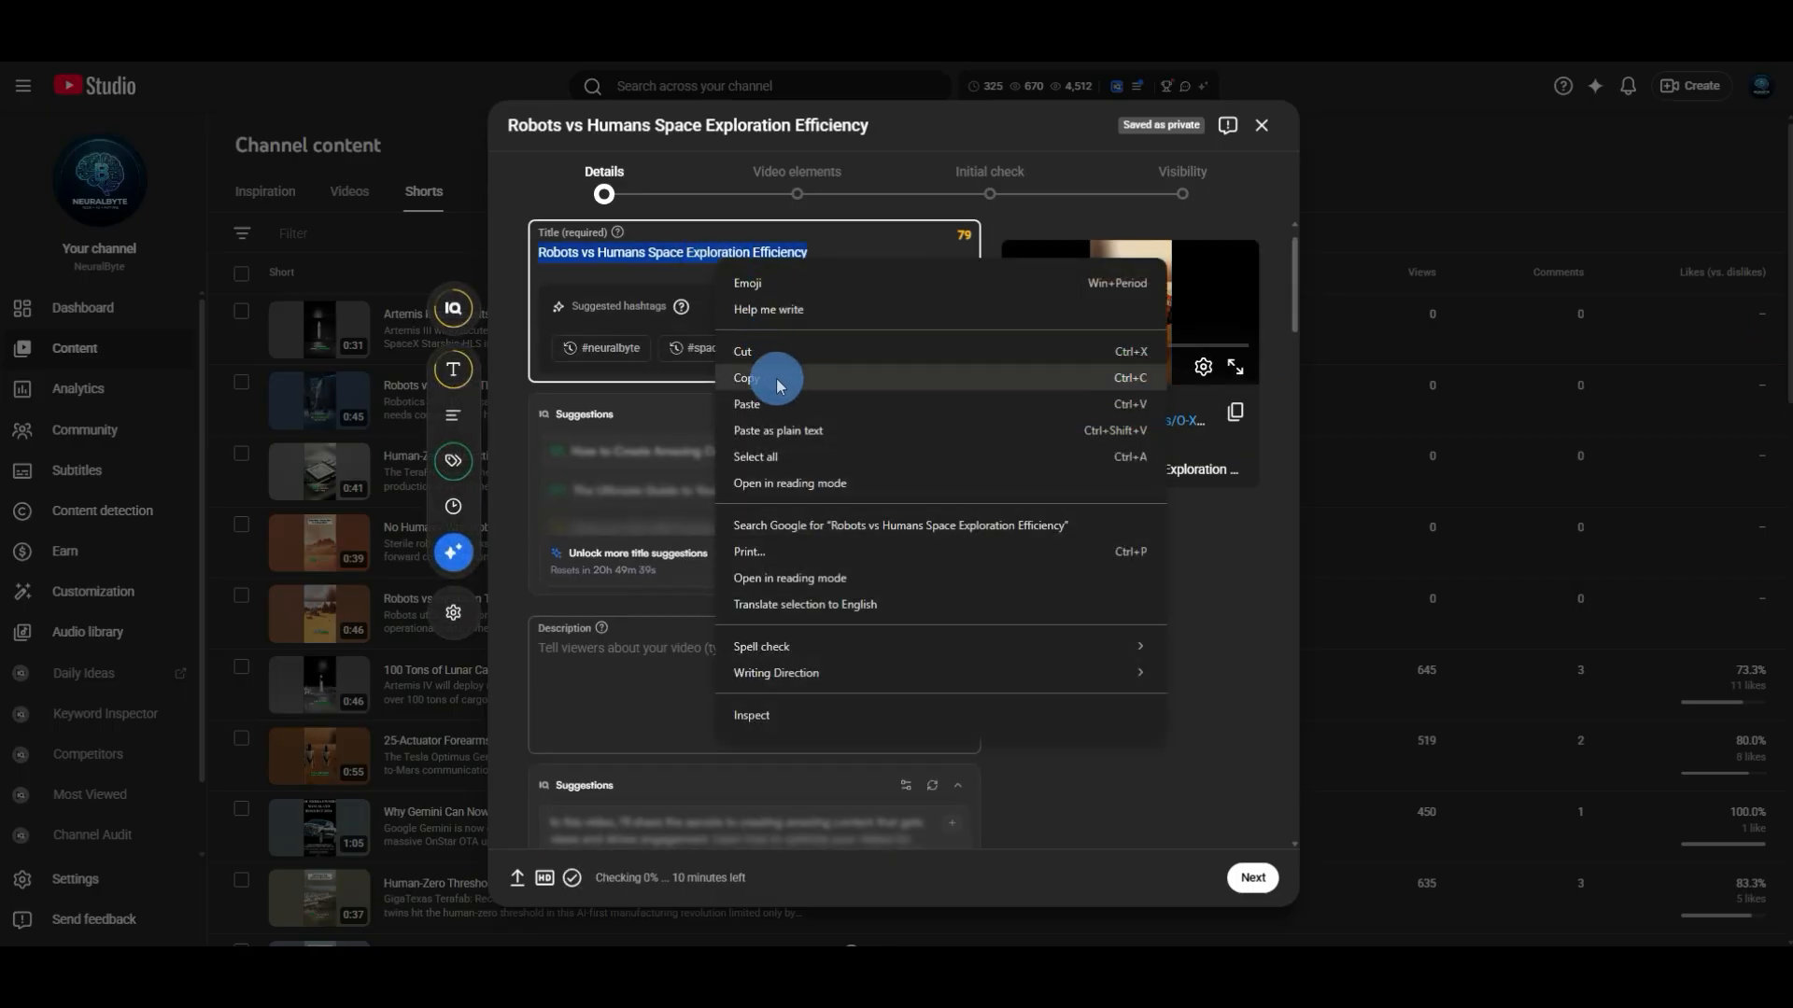
left_click(774, 404)
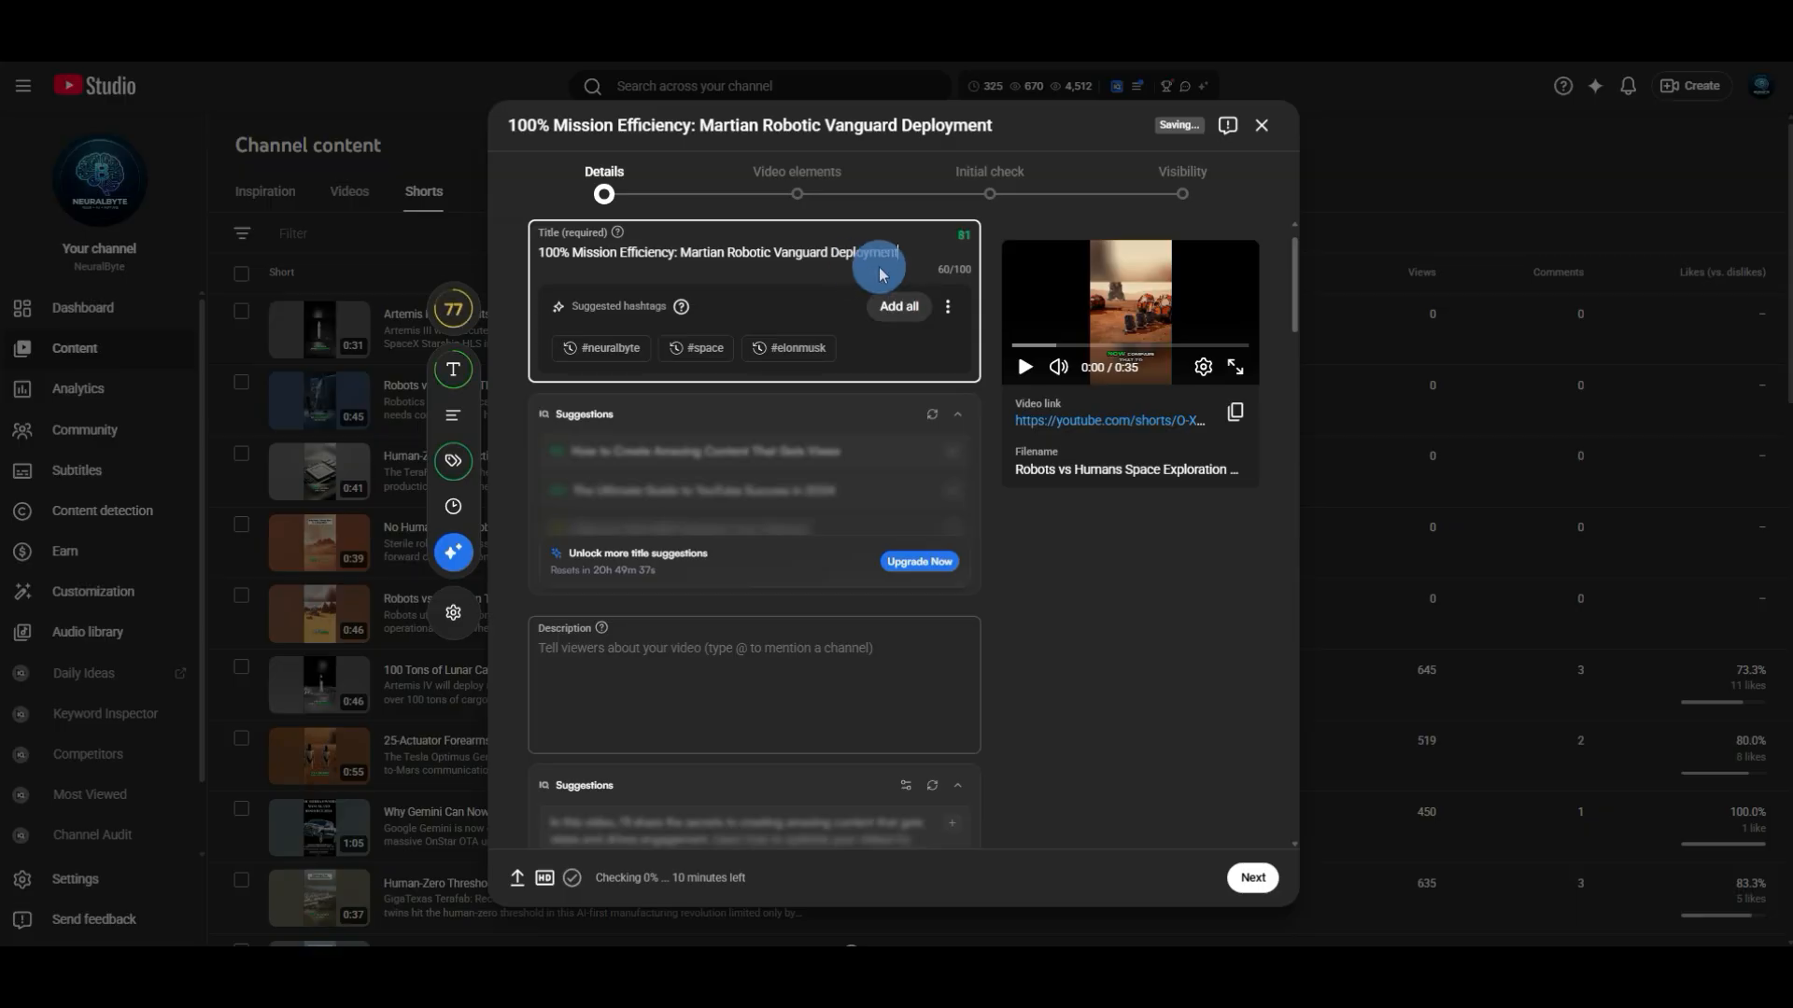
Fill the video description with the Martian Robotic Vanguard paragraph, the NeuralByte community line and the hashtags from Mars Short 6.txt.
left_click(667, 673)
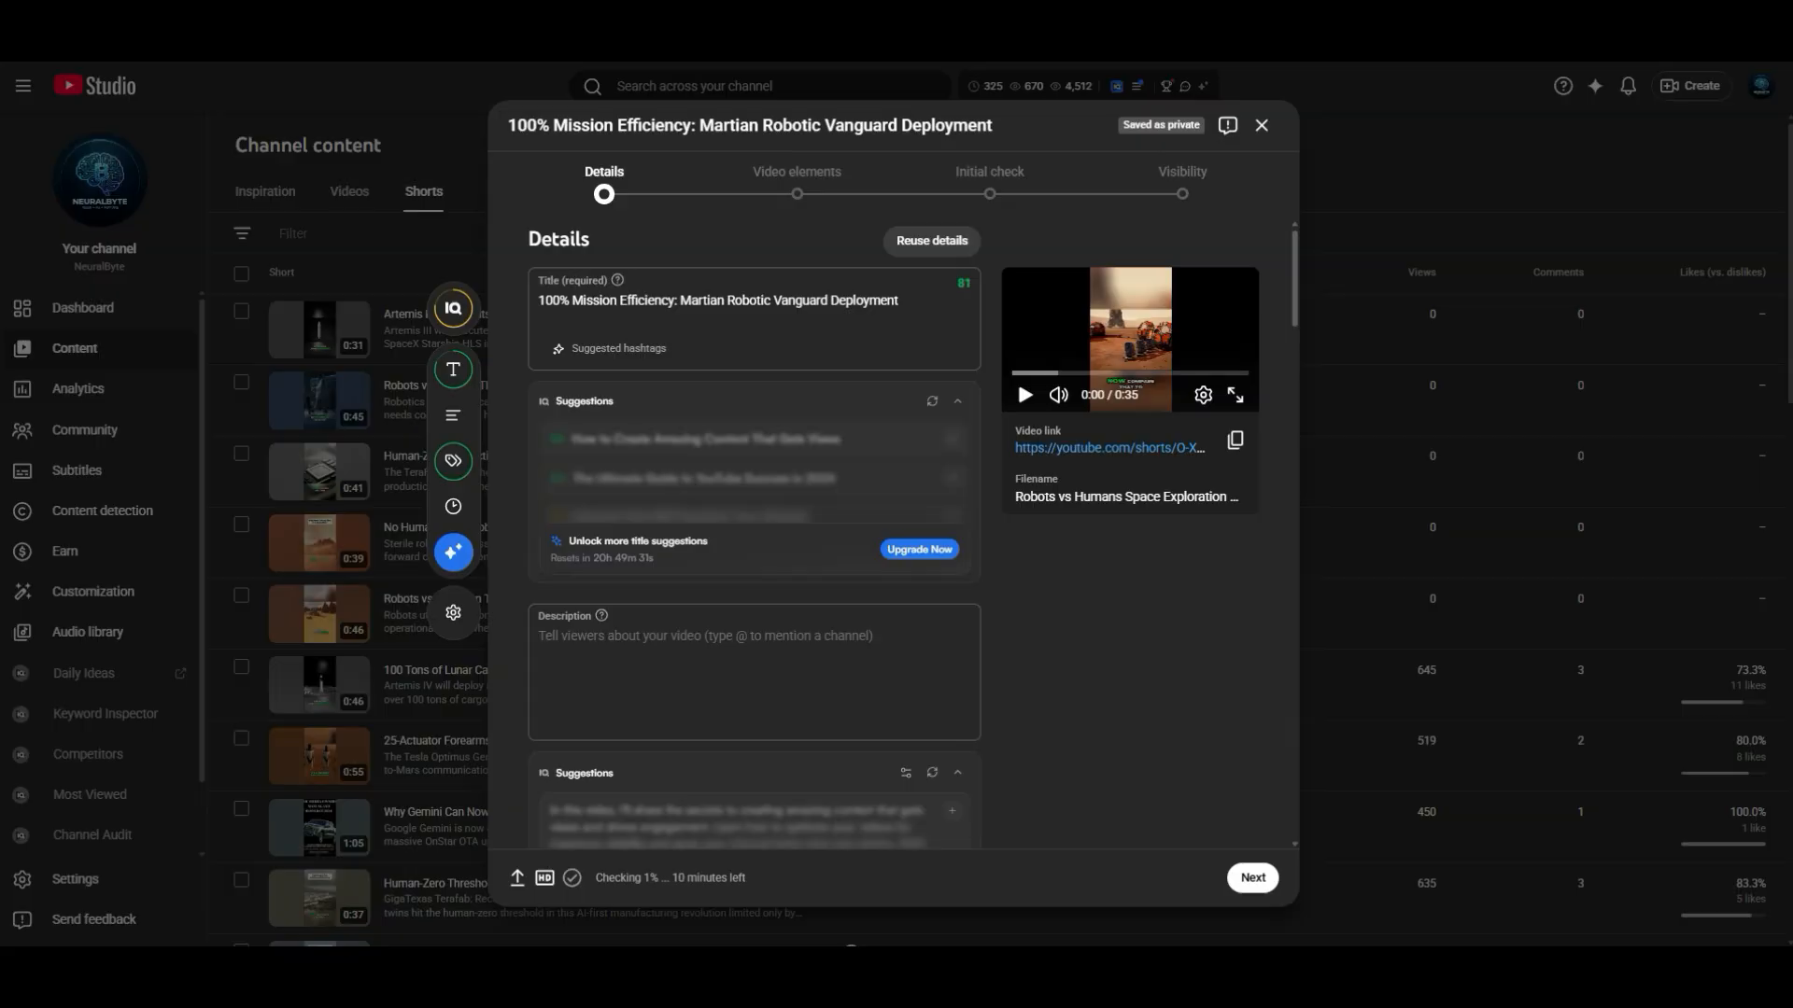
left_click(699, 633)
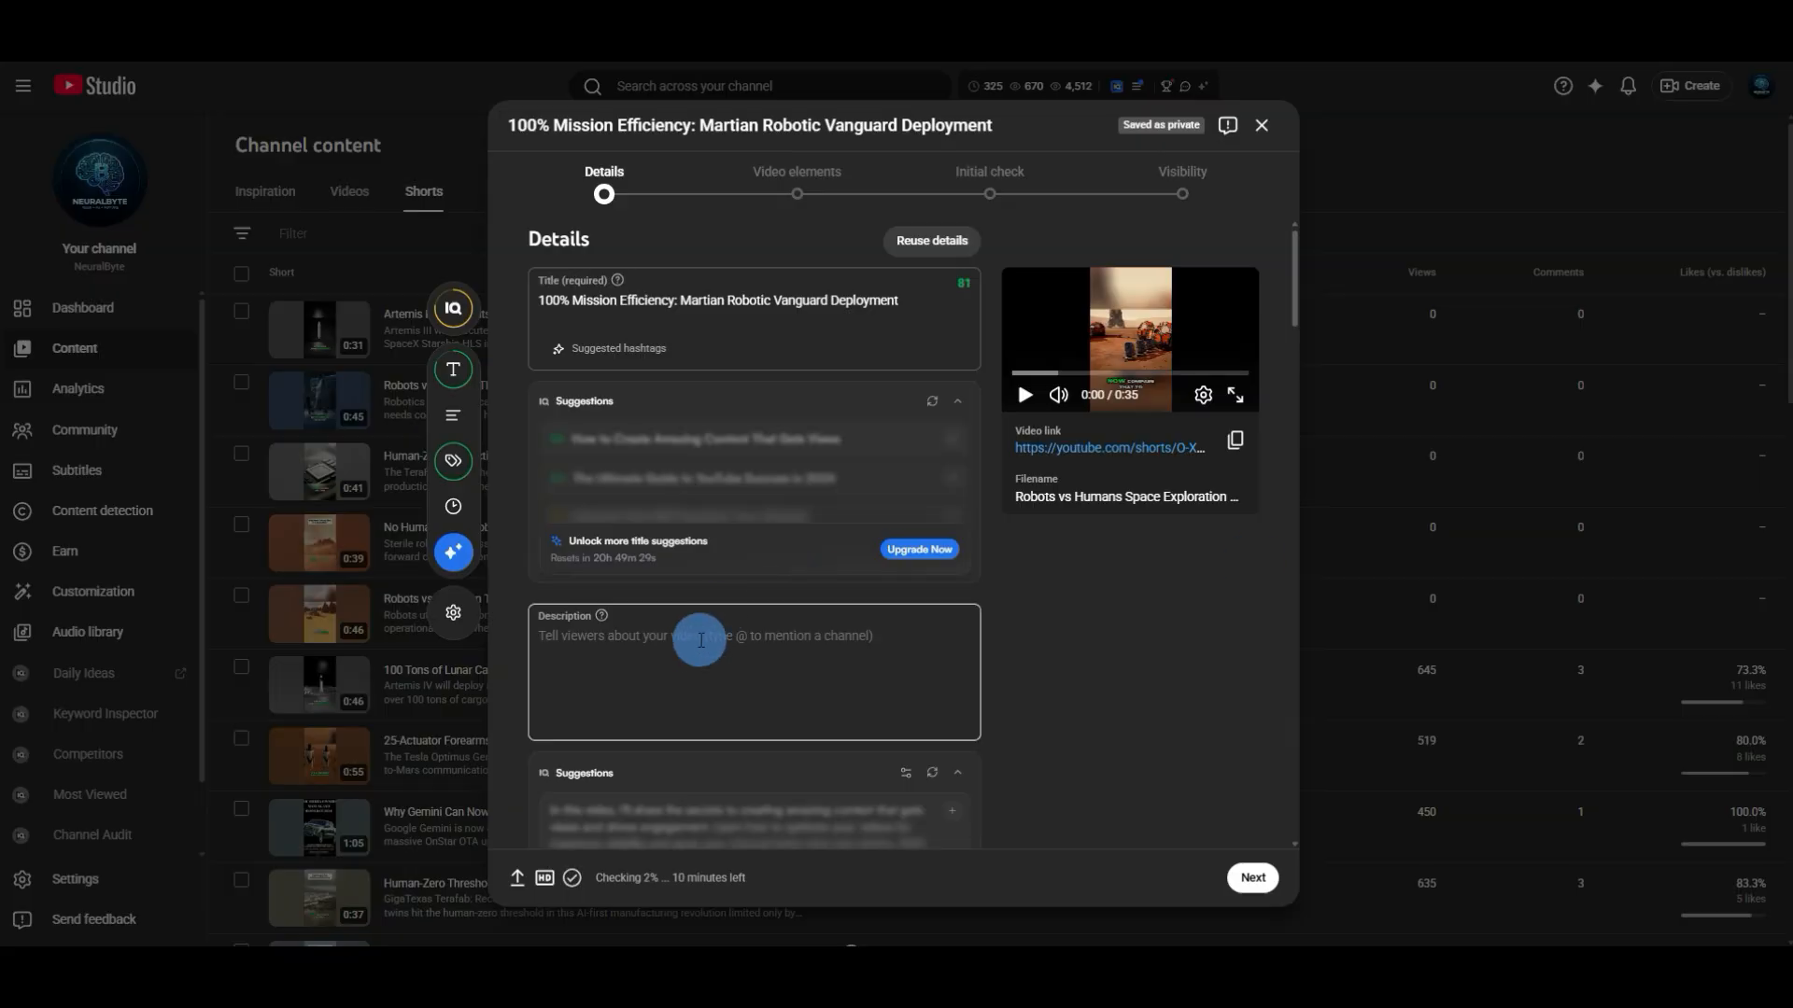
right_click(693, 644)
left_click(727, 431)
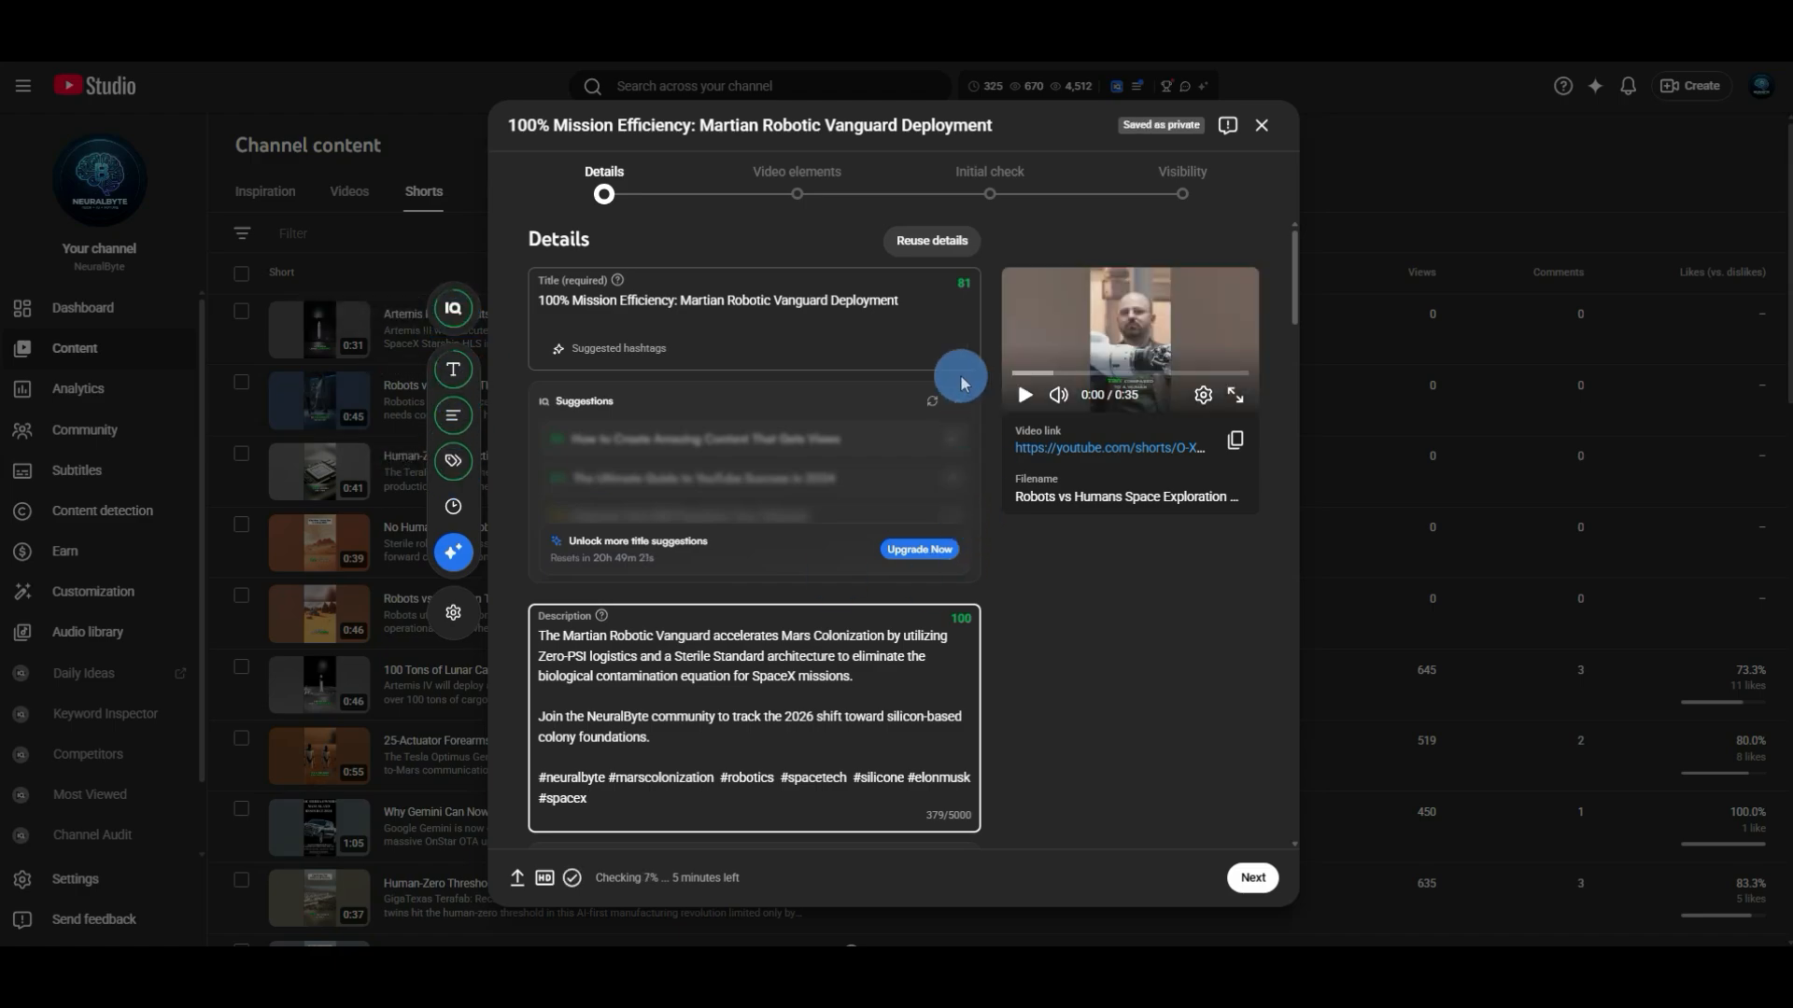
Open the Optimize Score details and examine the title, description and tags checks.
left_click(964, 292)
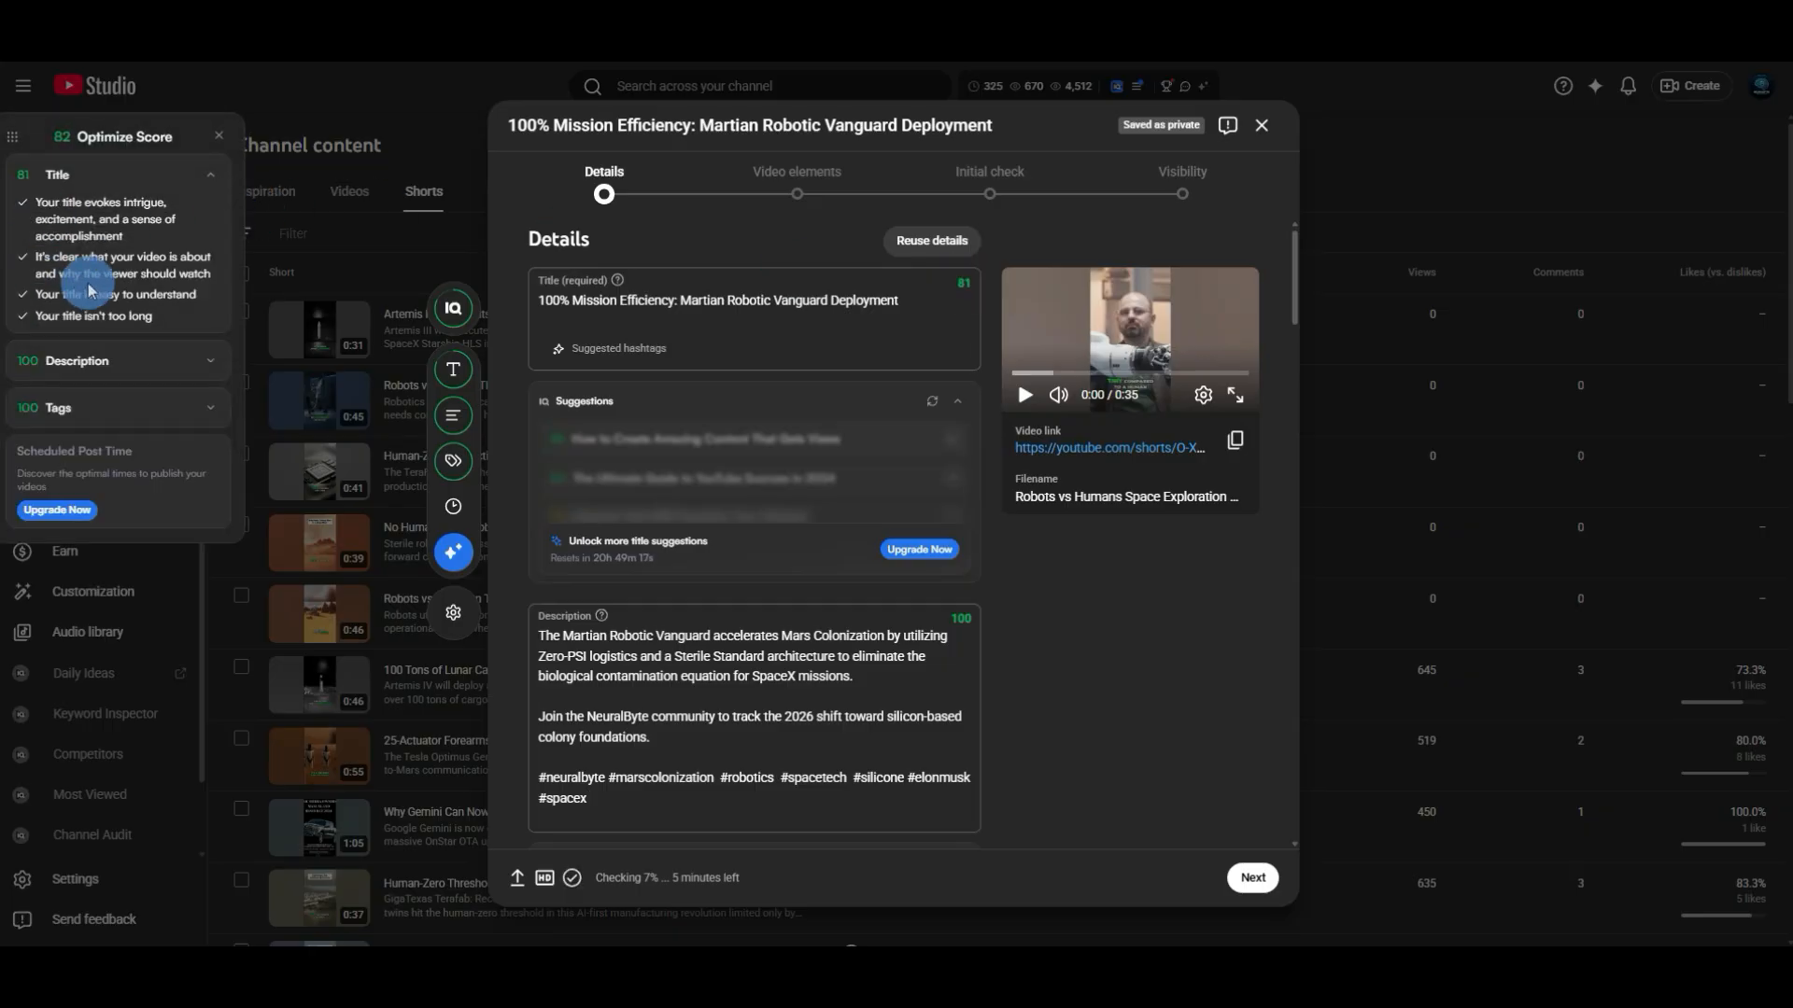
left_click(211, 368)
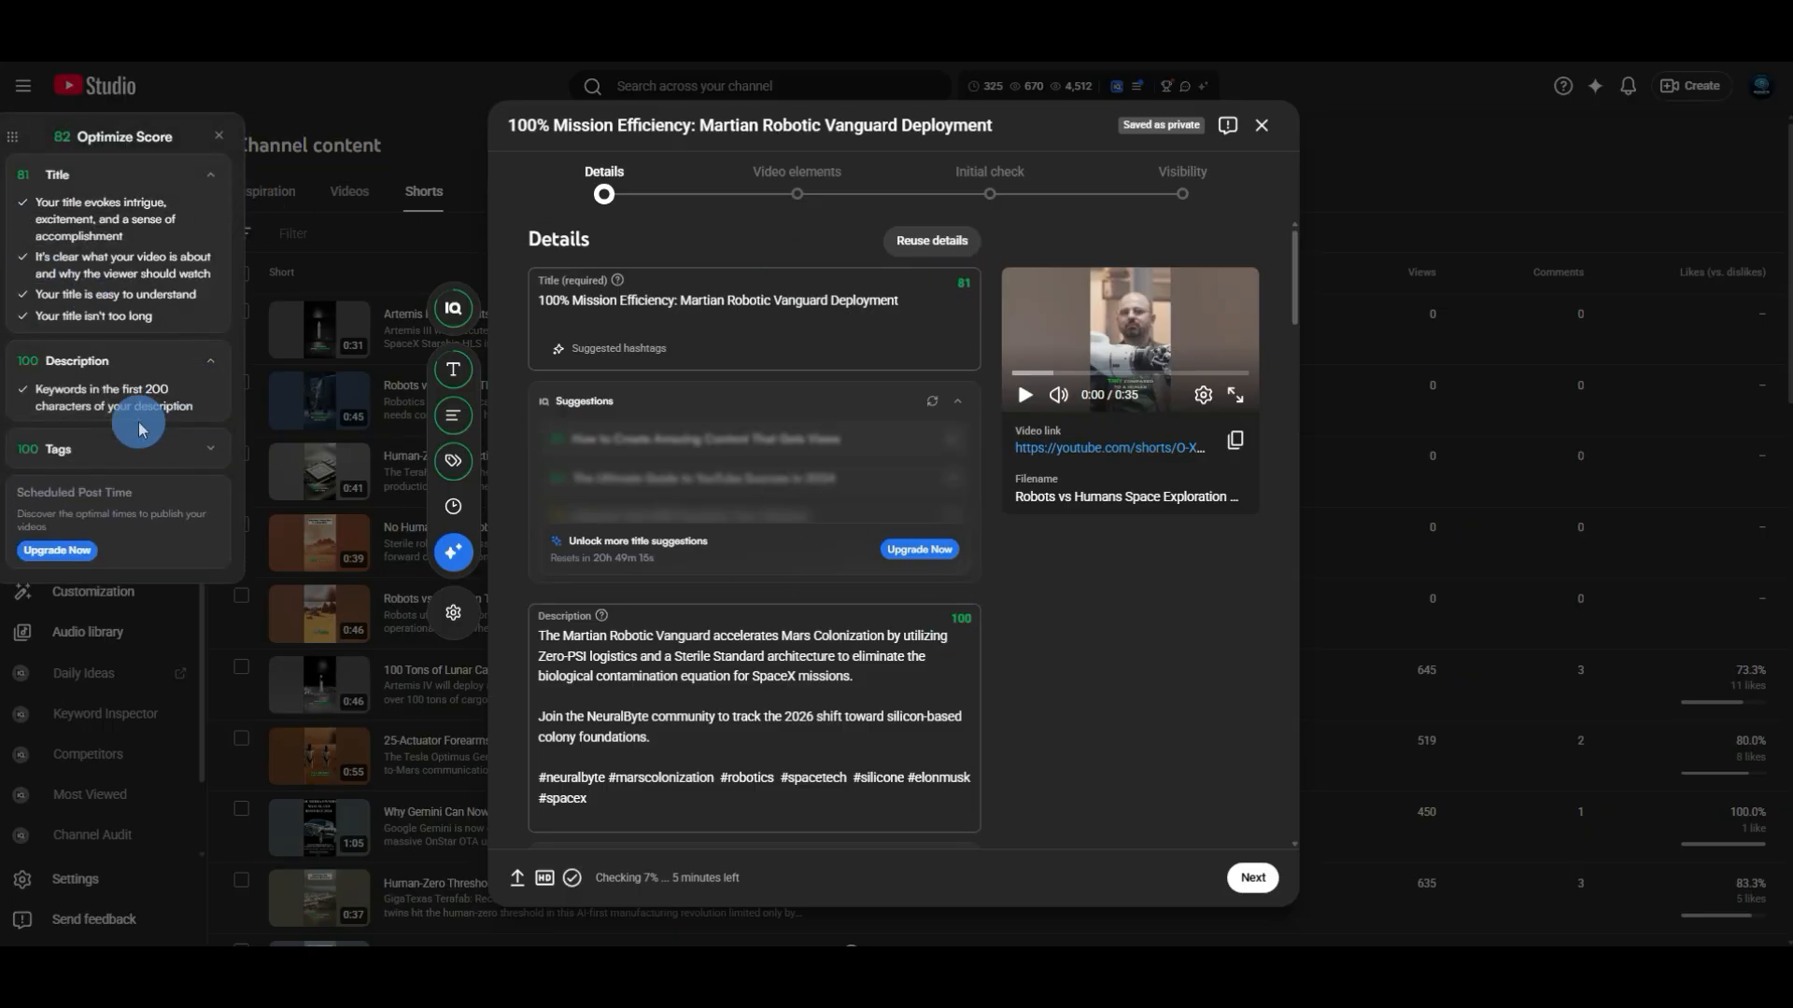
left_click(202, 451)
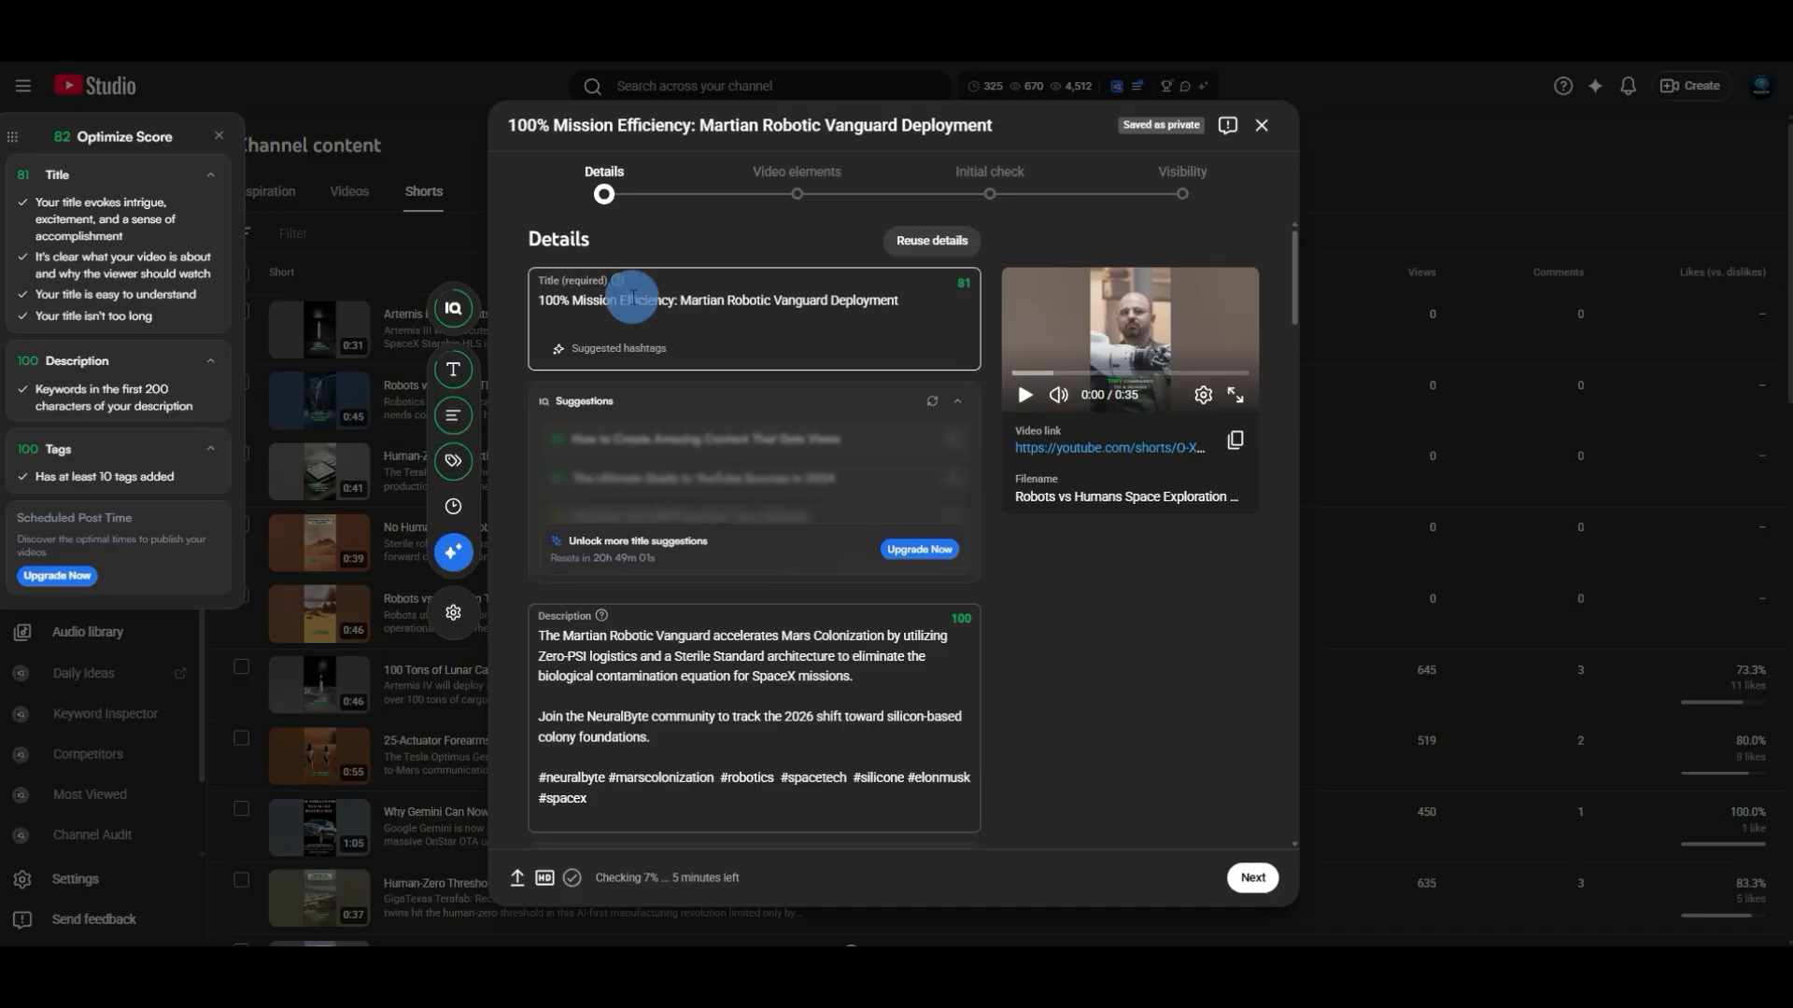
Add the video to the playlist "The Mars Files: Humanity's Next Frontier".
left_click(800, 654)
scroll(800, 613, "down", 2)
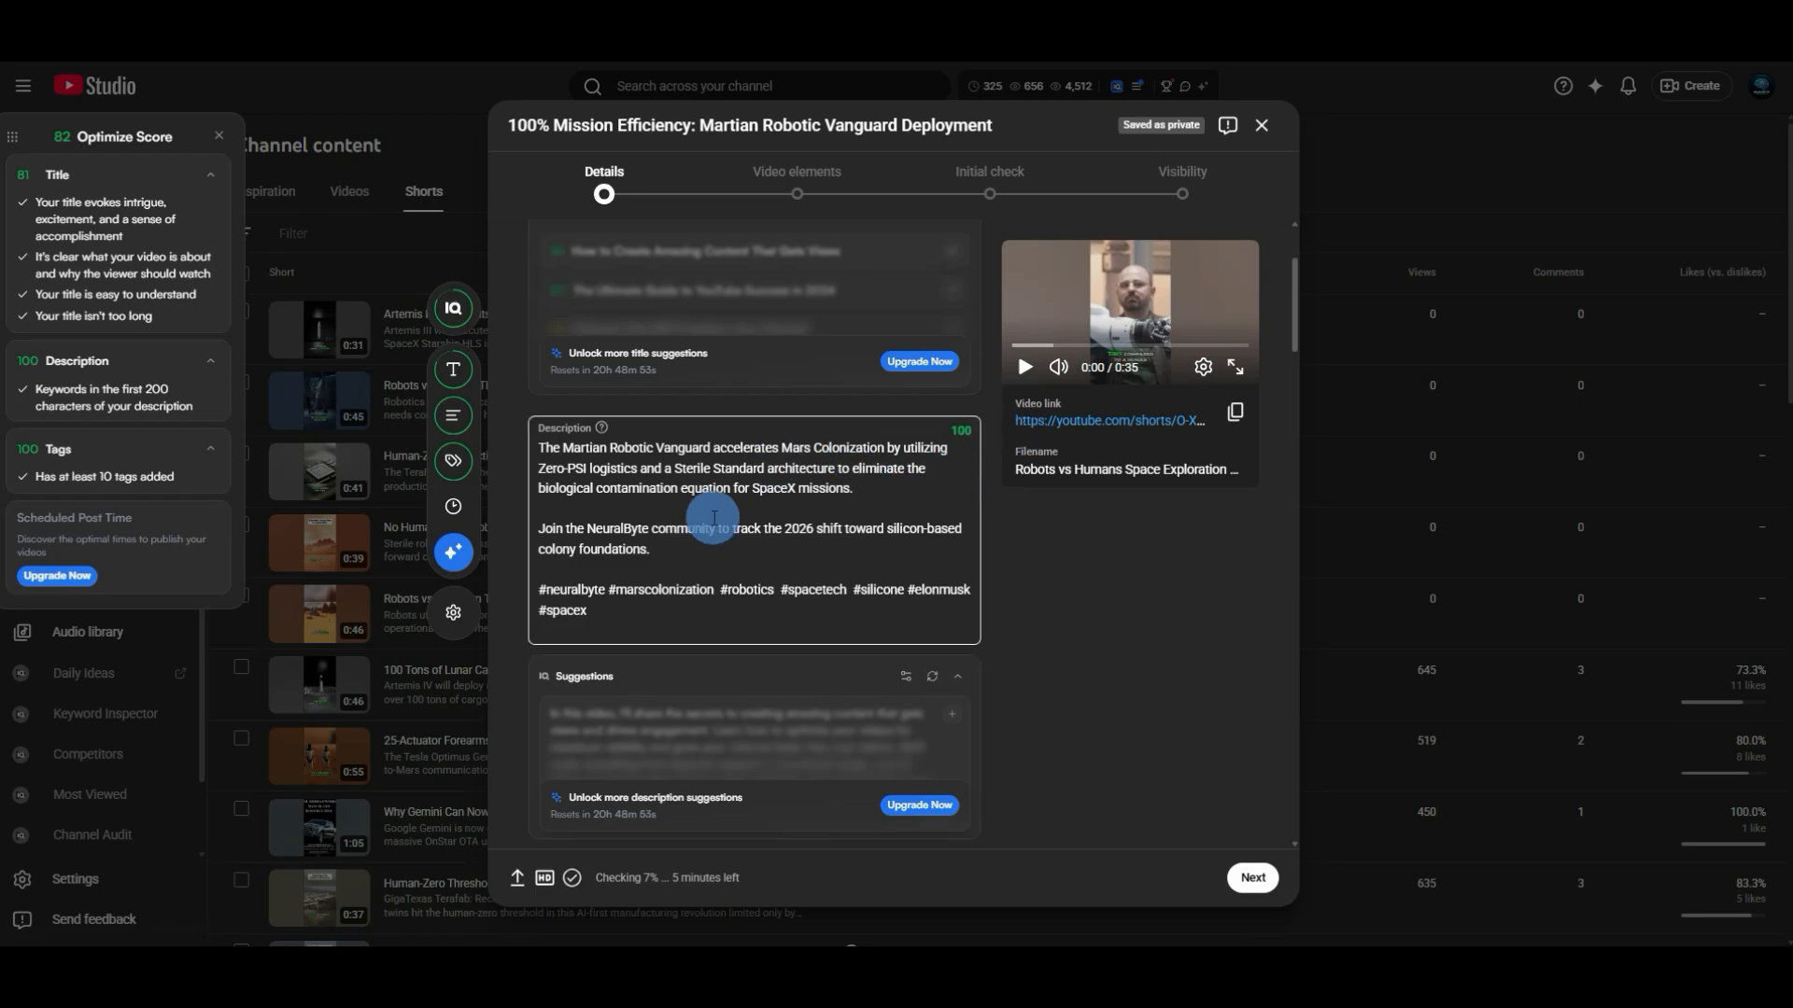
scroll(713, 519, "down", 5)
left_click(715, 624)
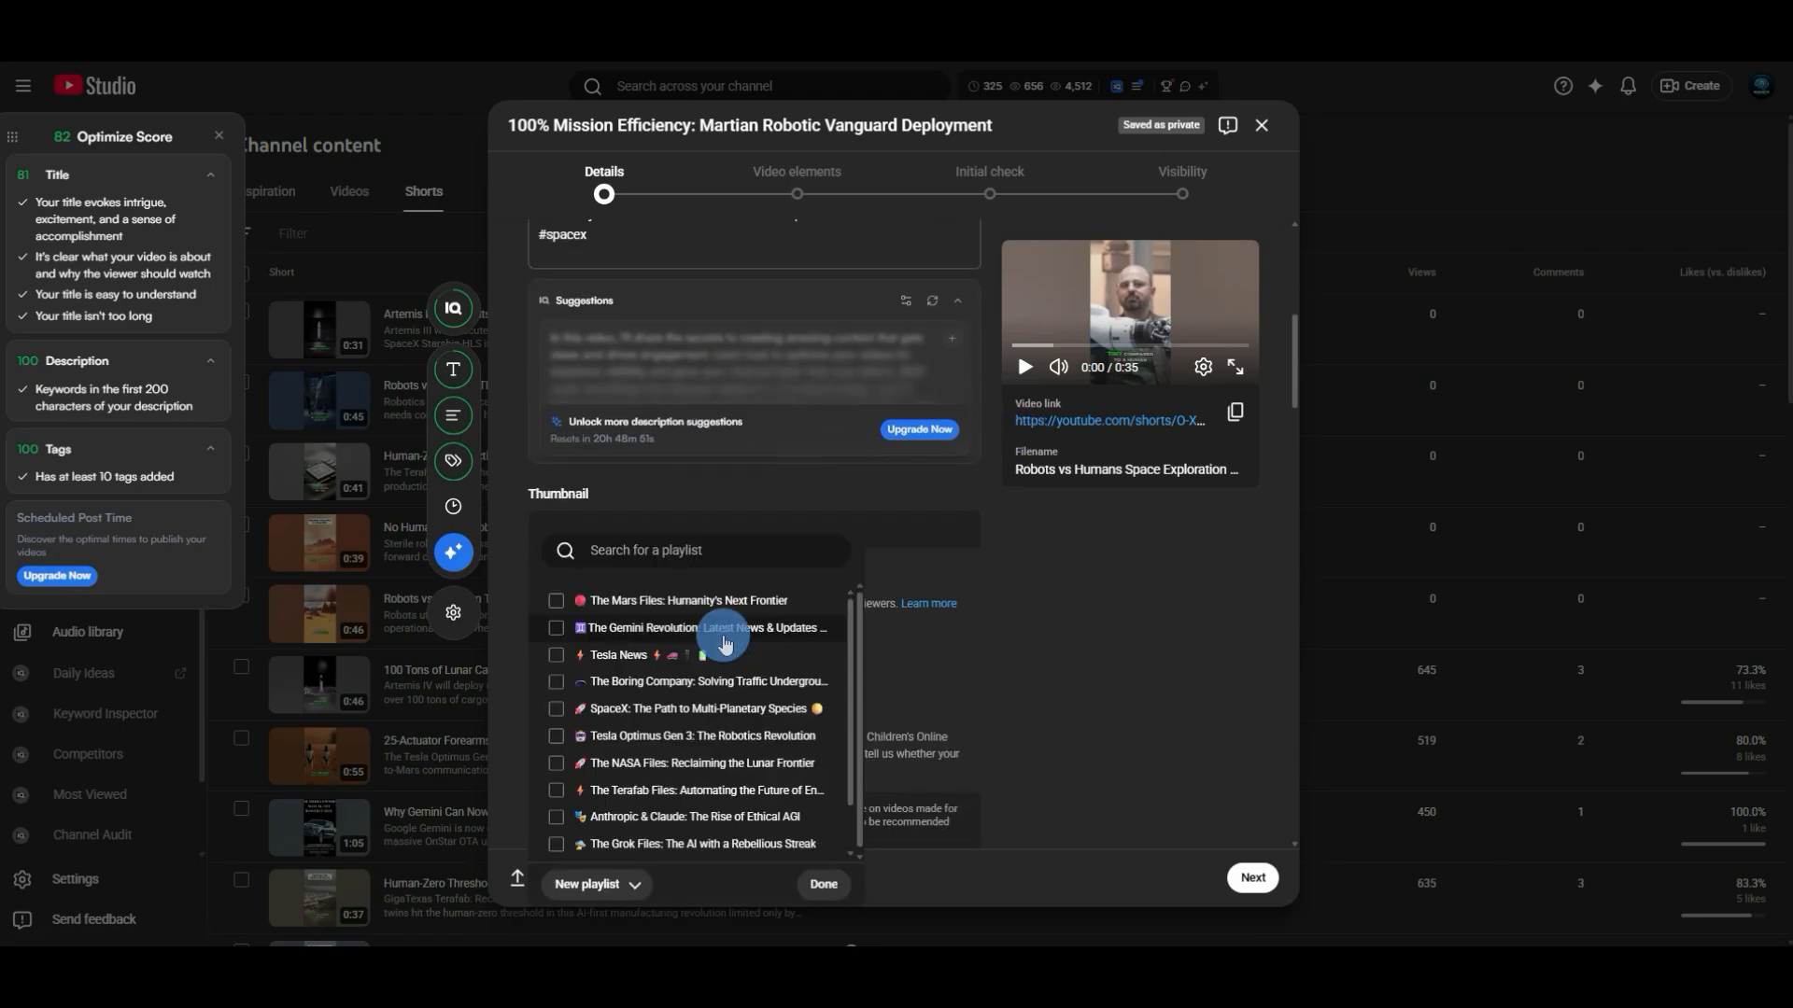
left_click(557, 601)
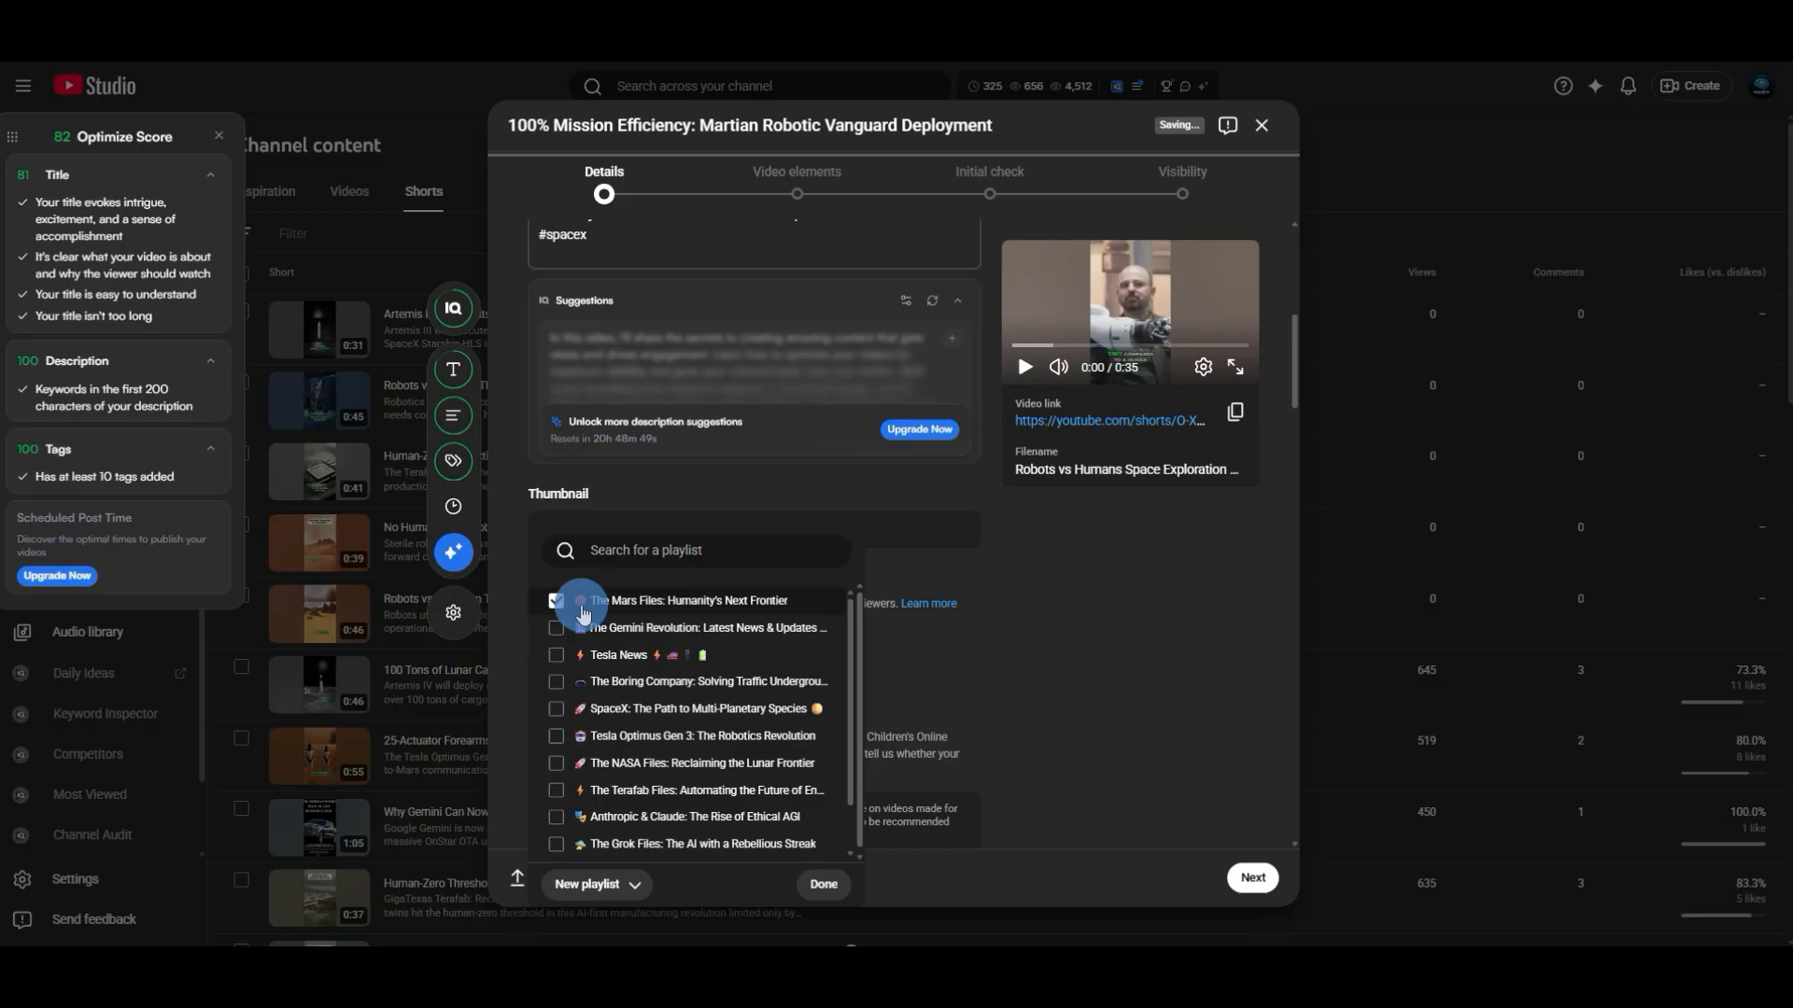
left_click(812, 922)
Review the made-for-kids audience setting and expand the advanced age restriction options.
scroll(826, 659, "down", 2)
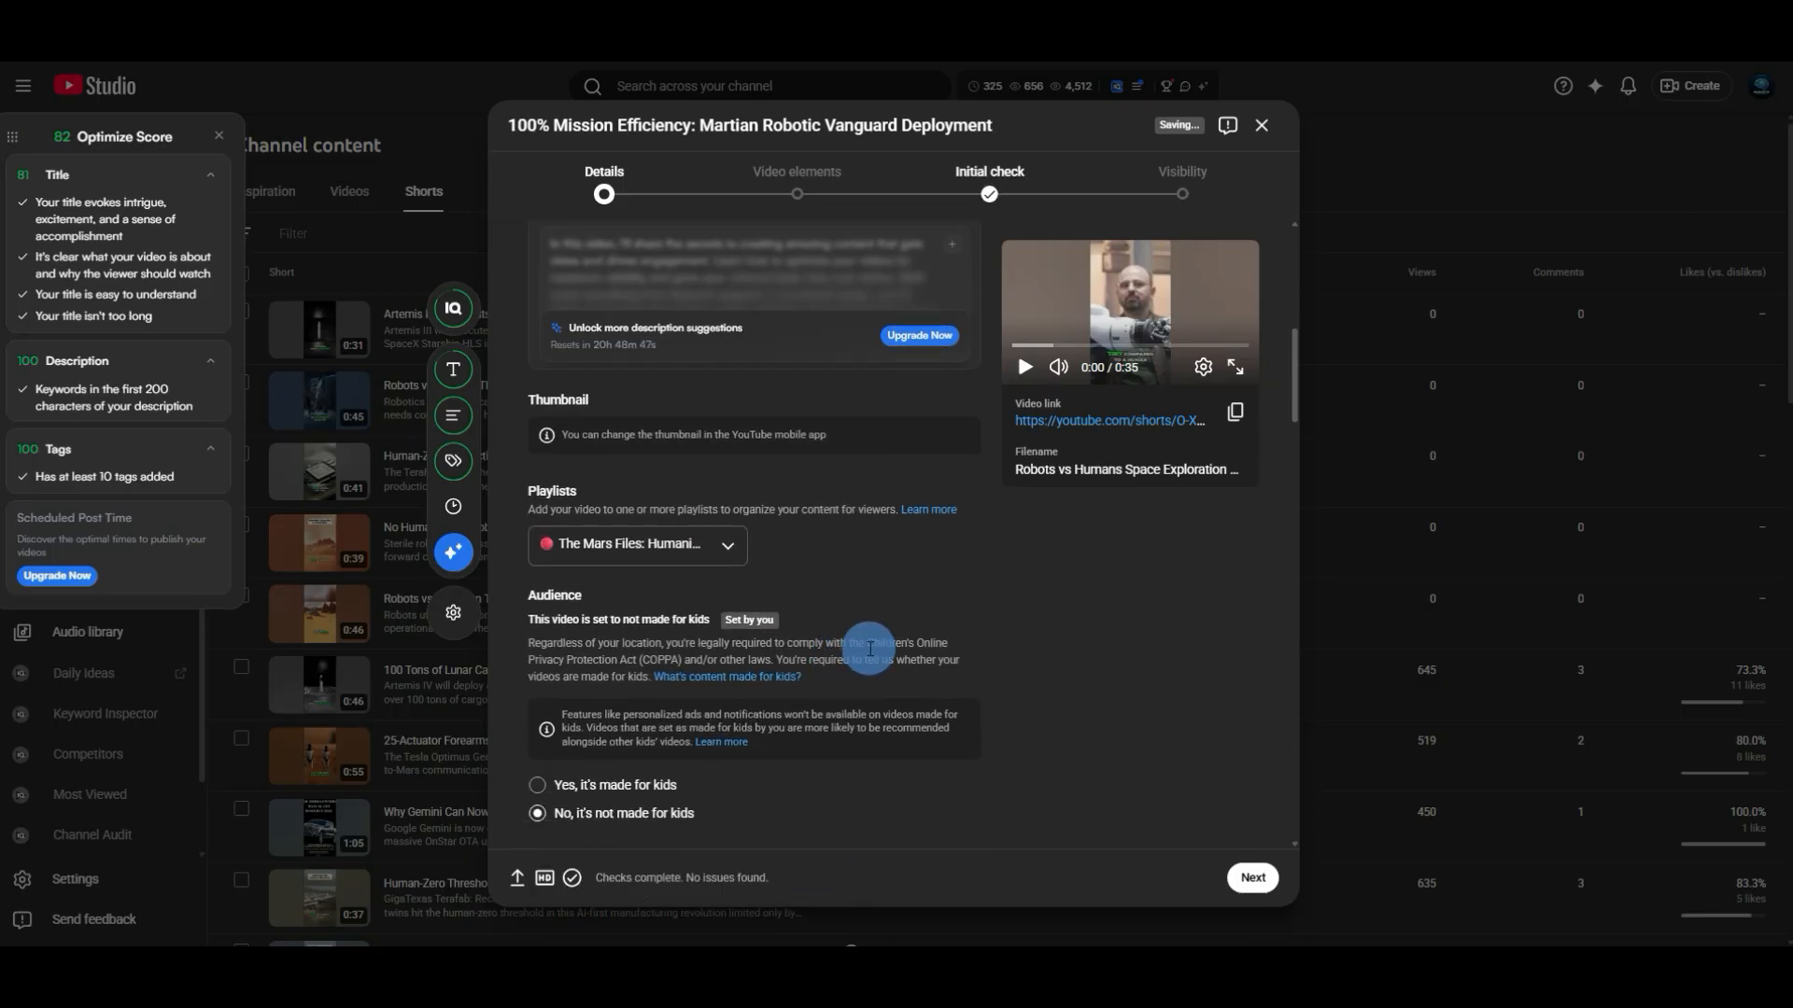
scroll(934, 651, "down", 1)
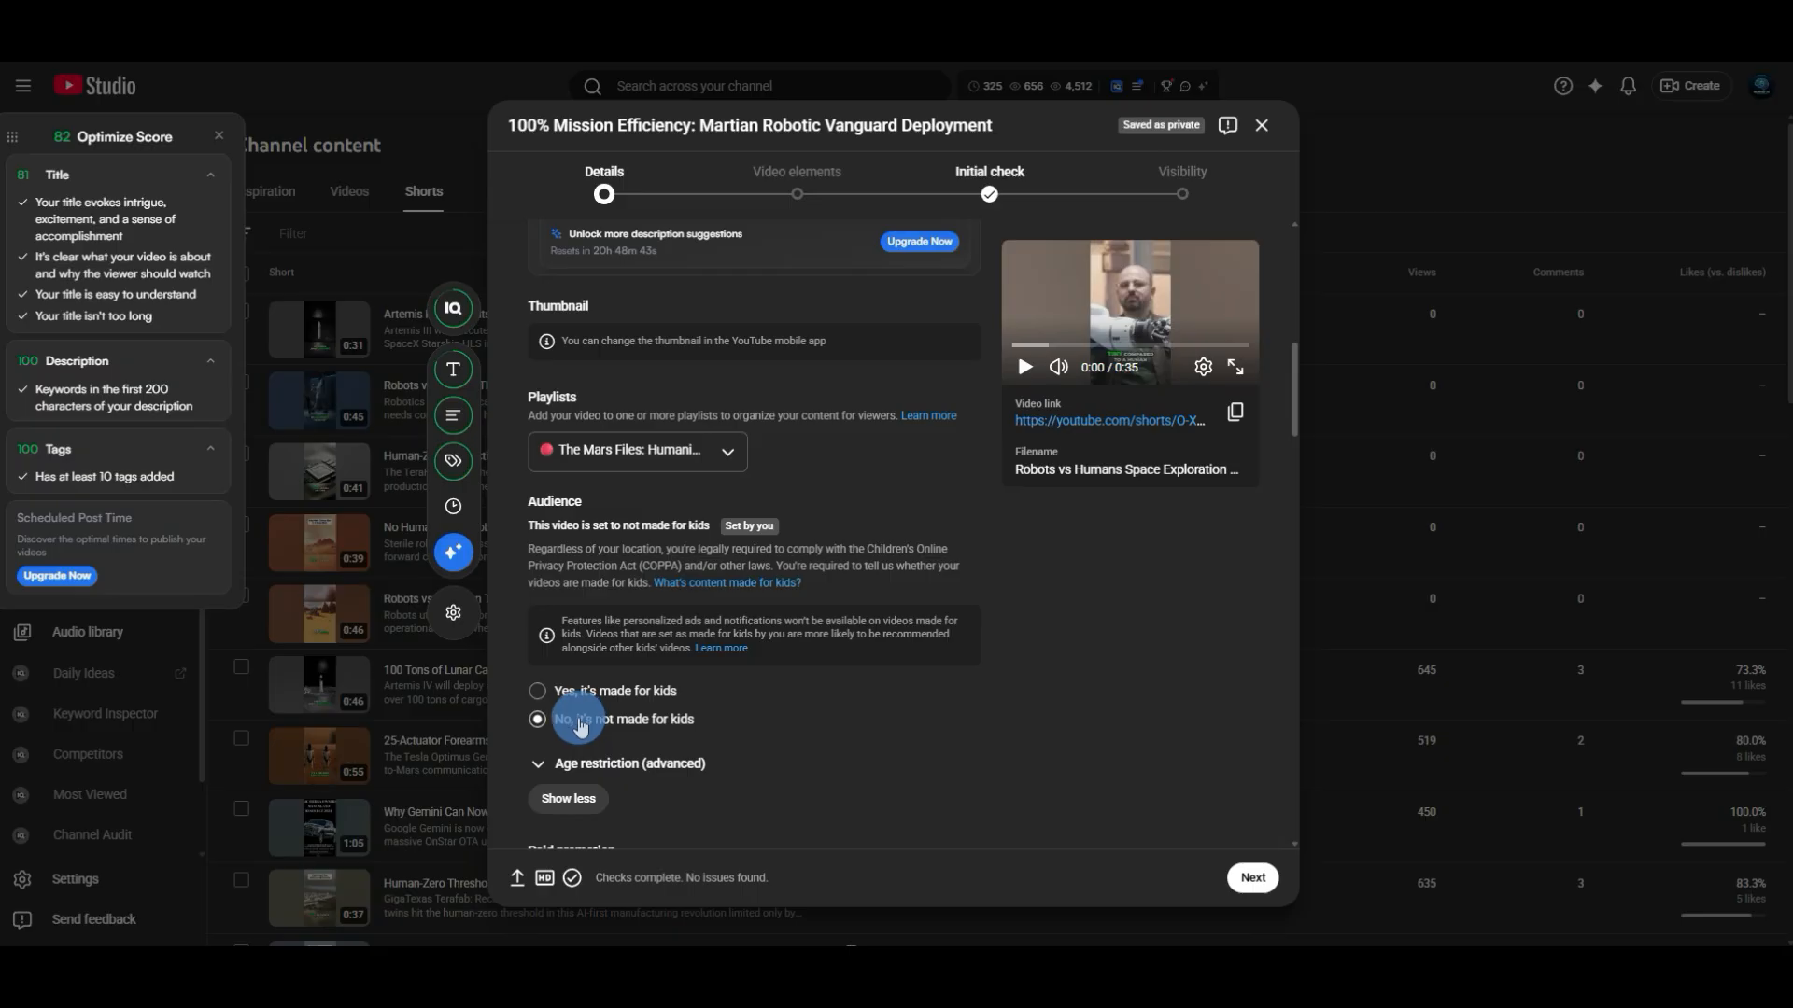
left_click(594, 763)
scroll(801, 740, "down", 2)
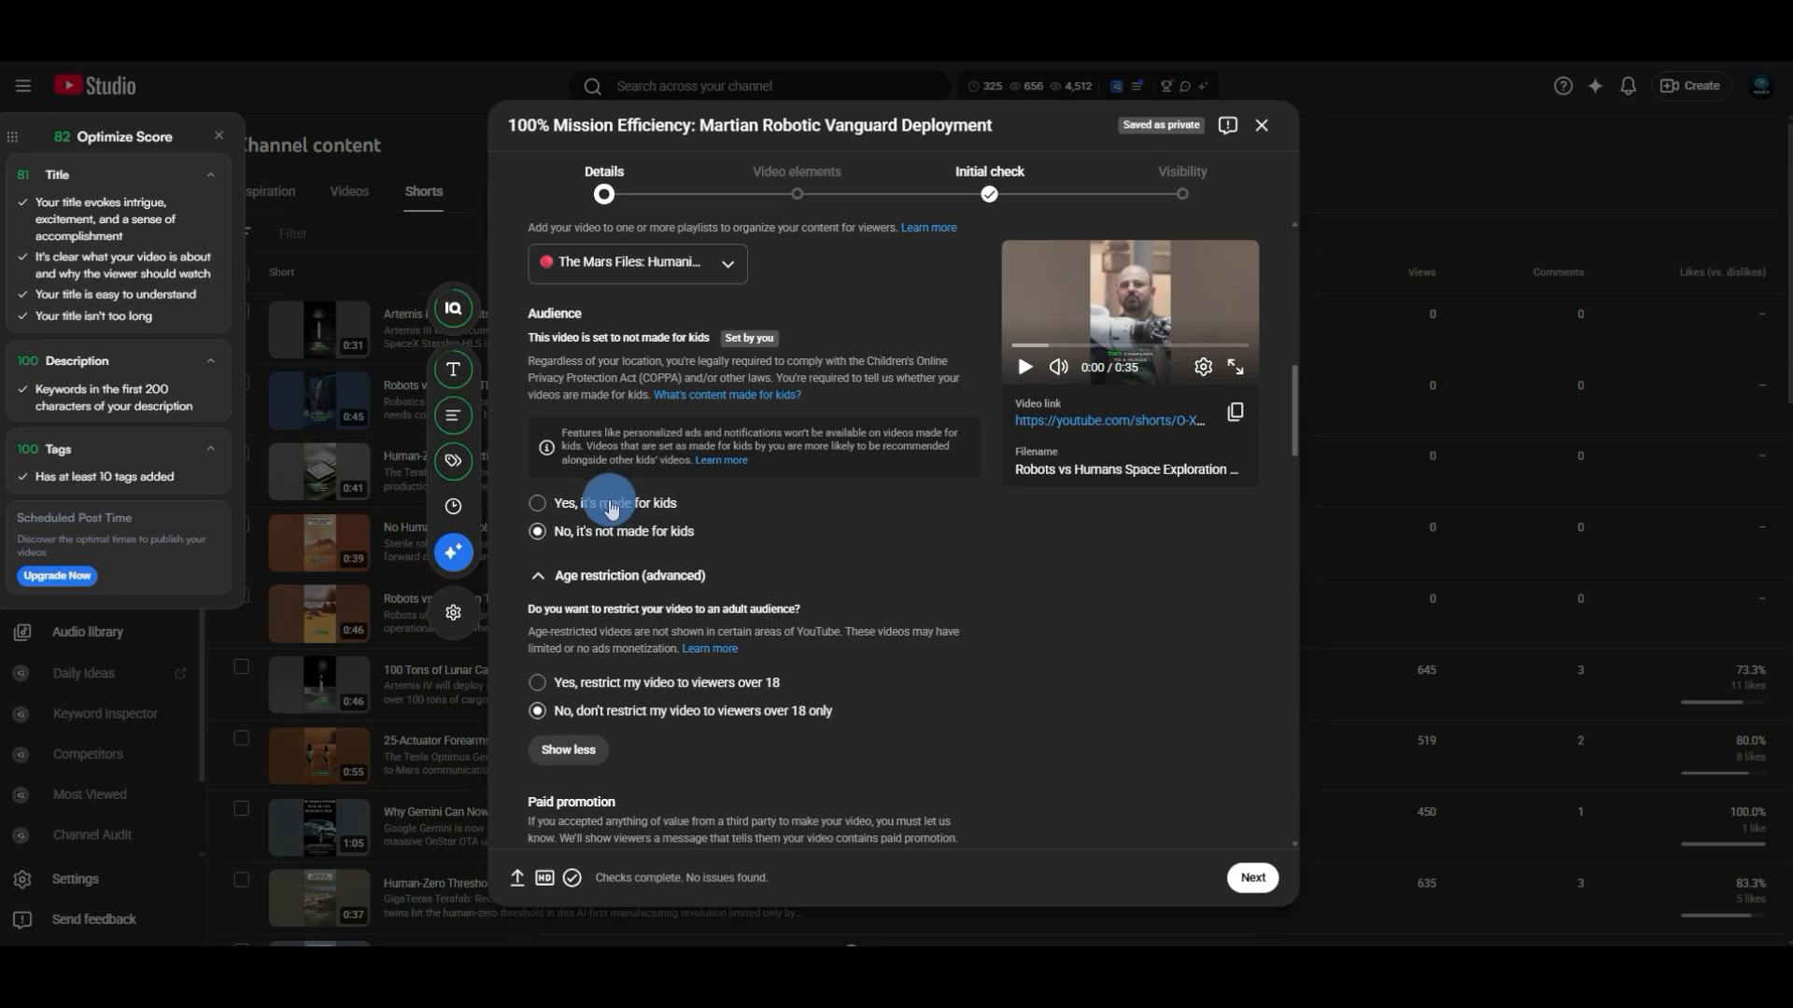
Declare the video as altered content by answering Yes to the disclosure question.
scroll(636, 571, "down", 2)
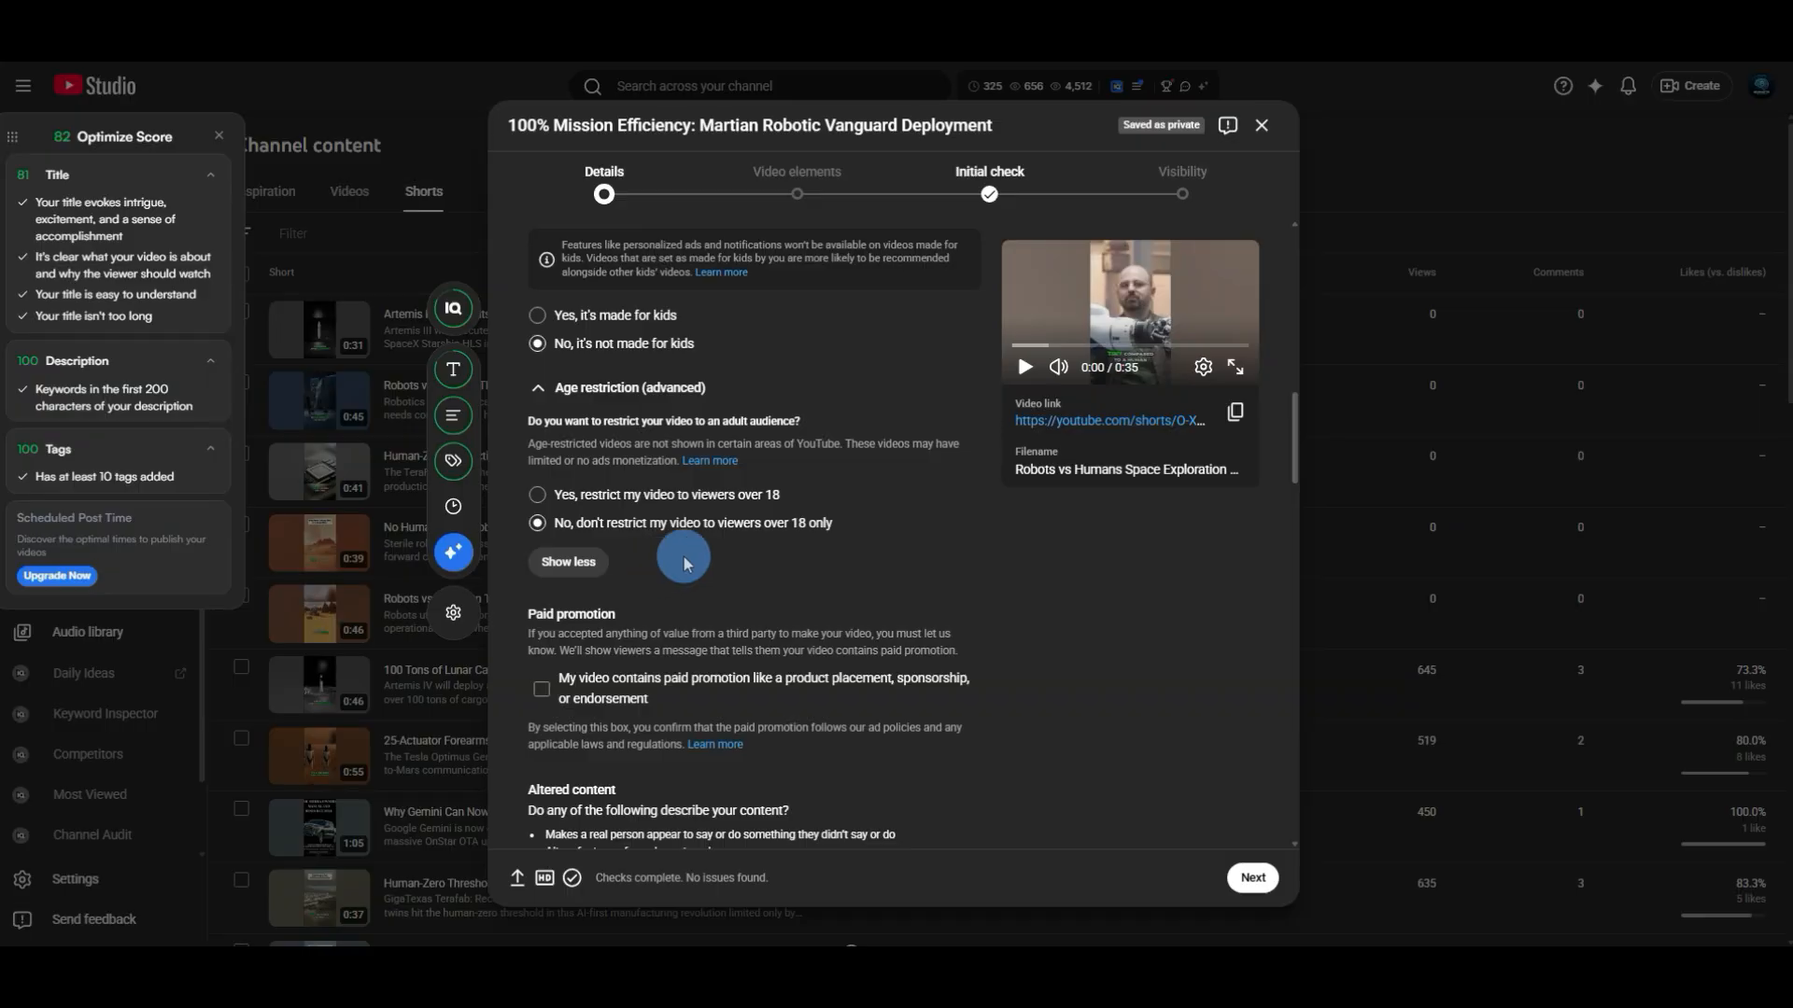
scroll(658, 560, "down", 2)
scroll(661, 530, "down", 1)
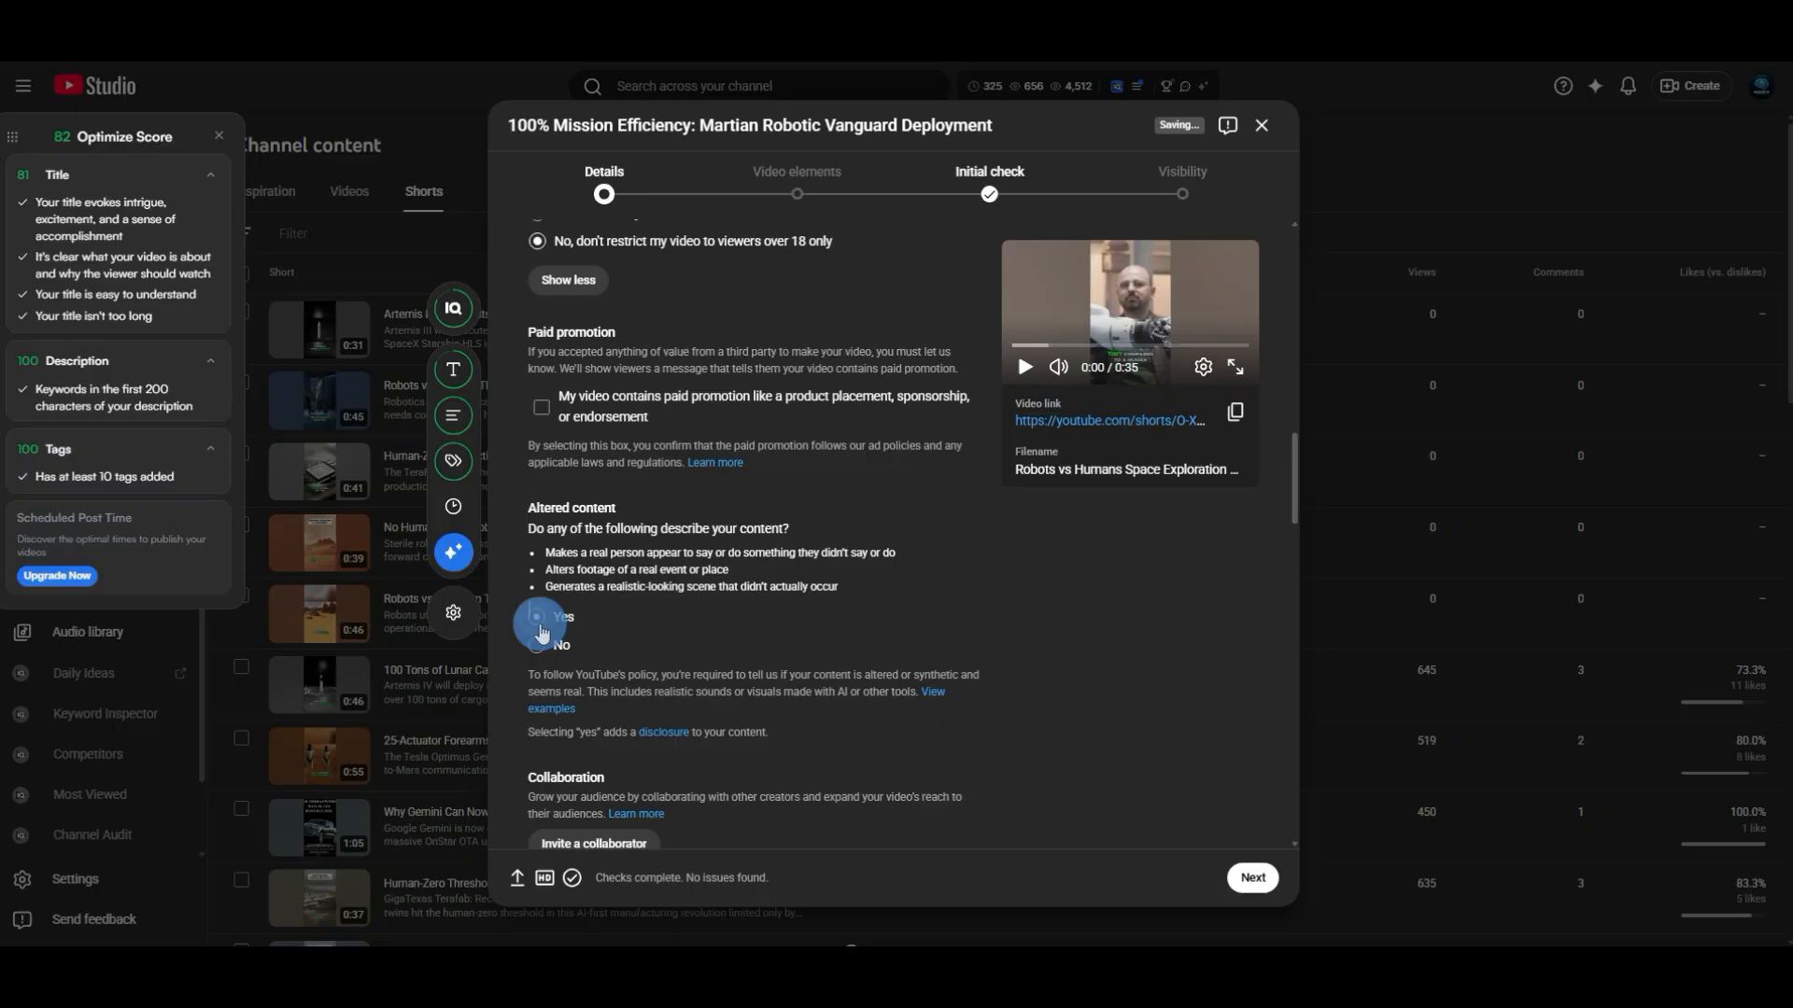
left_click(538, 618)
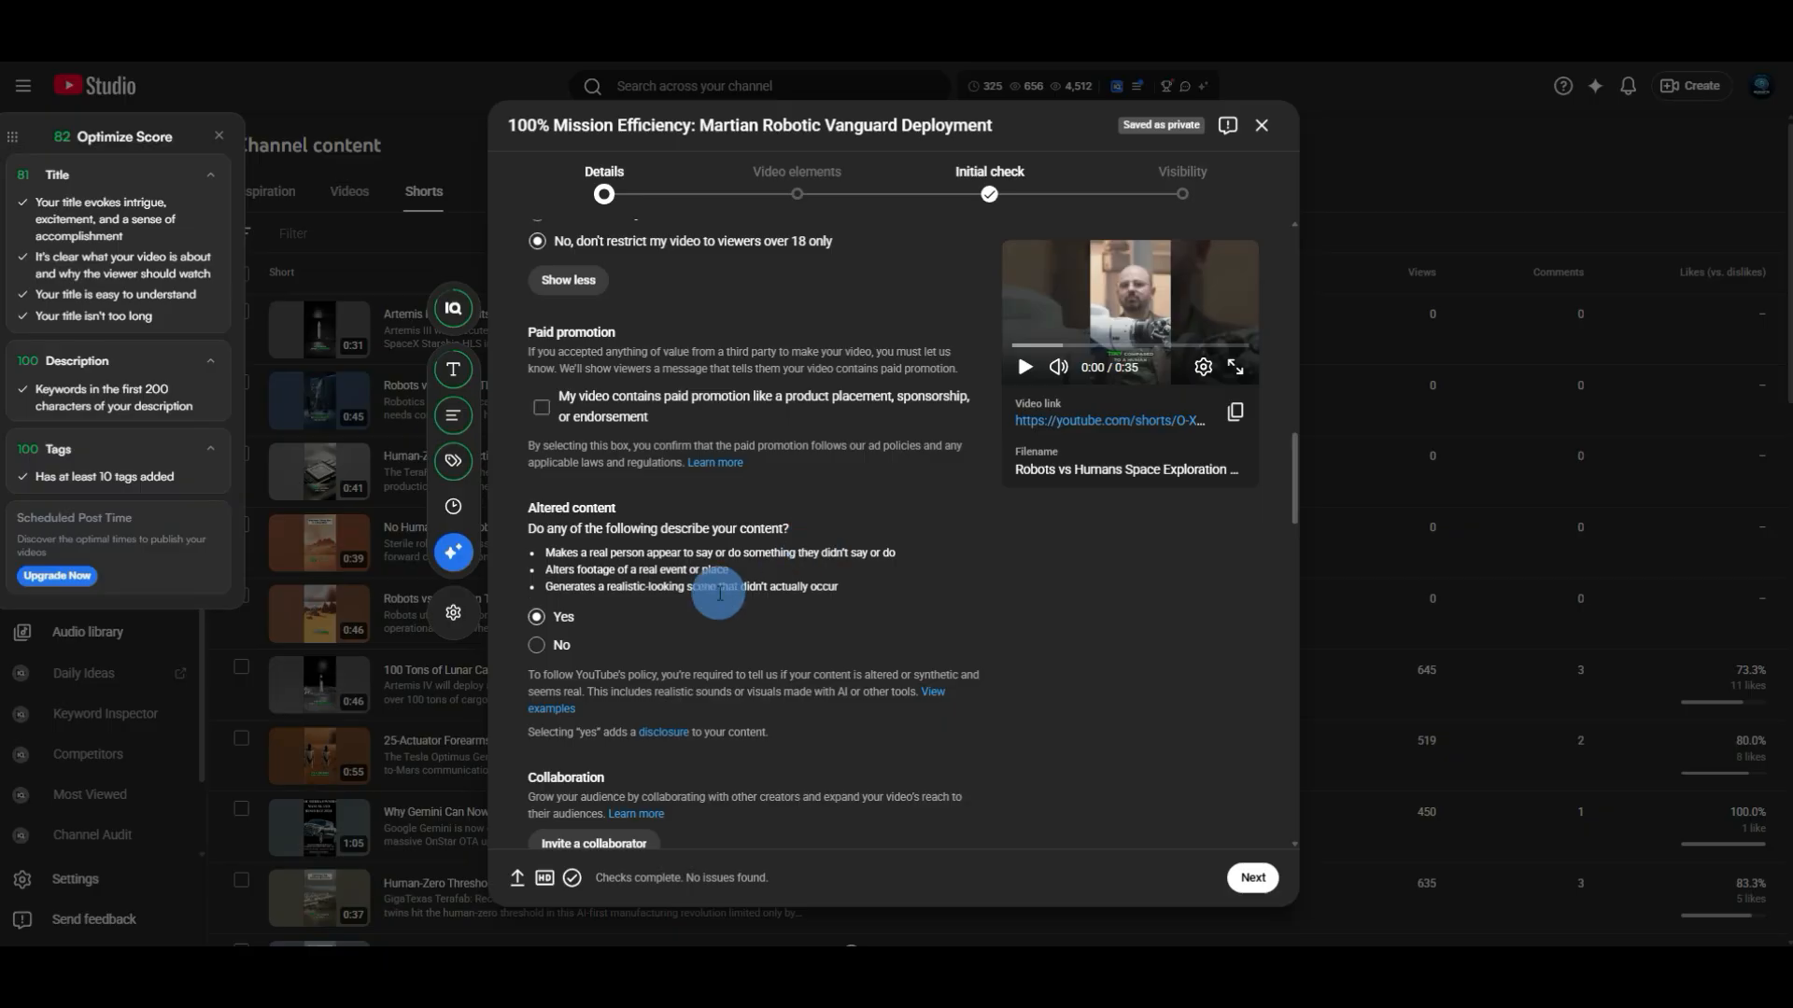
Examine the collaboration, automatic chapters, places and concepts settings and the list of video tags.
scroll(719, 594, "down", 1)
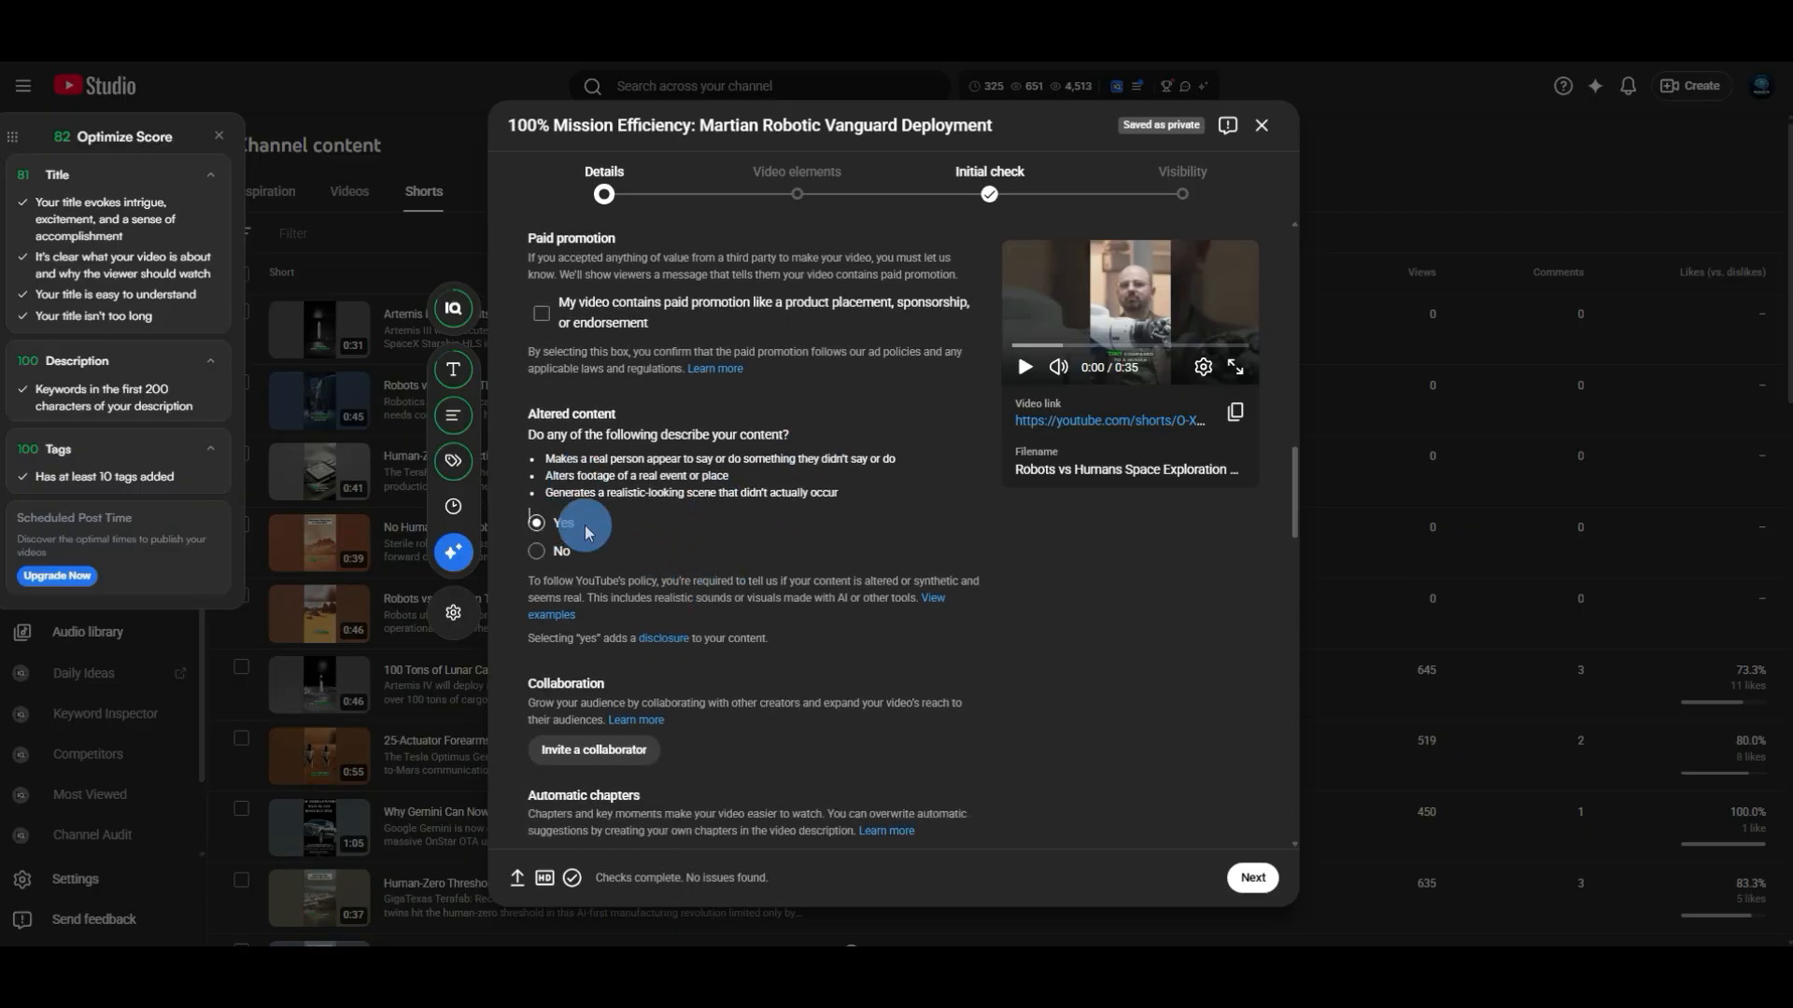
scroll(585, 524, "down", 3)
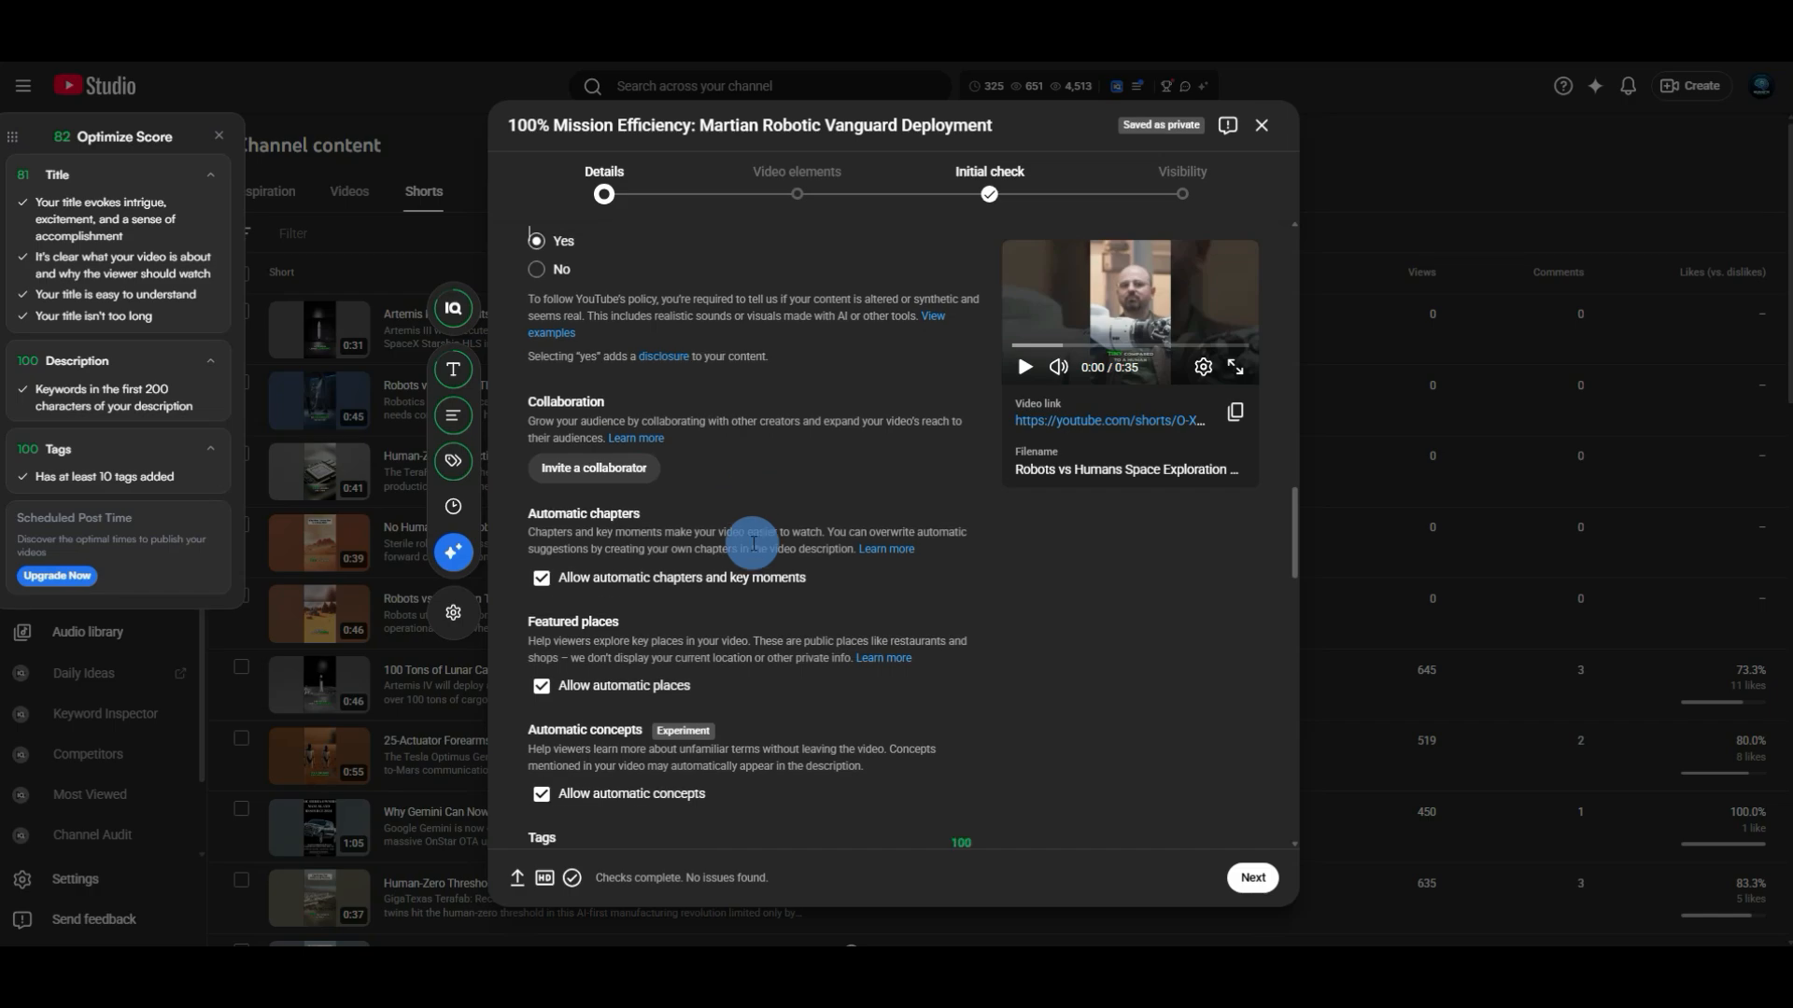
scroll(753, 544, "down", 3)
scroll(752, 542, "down", 2)
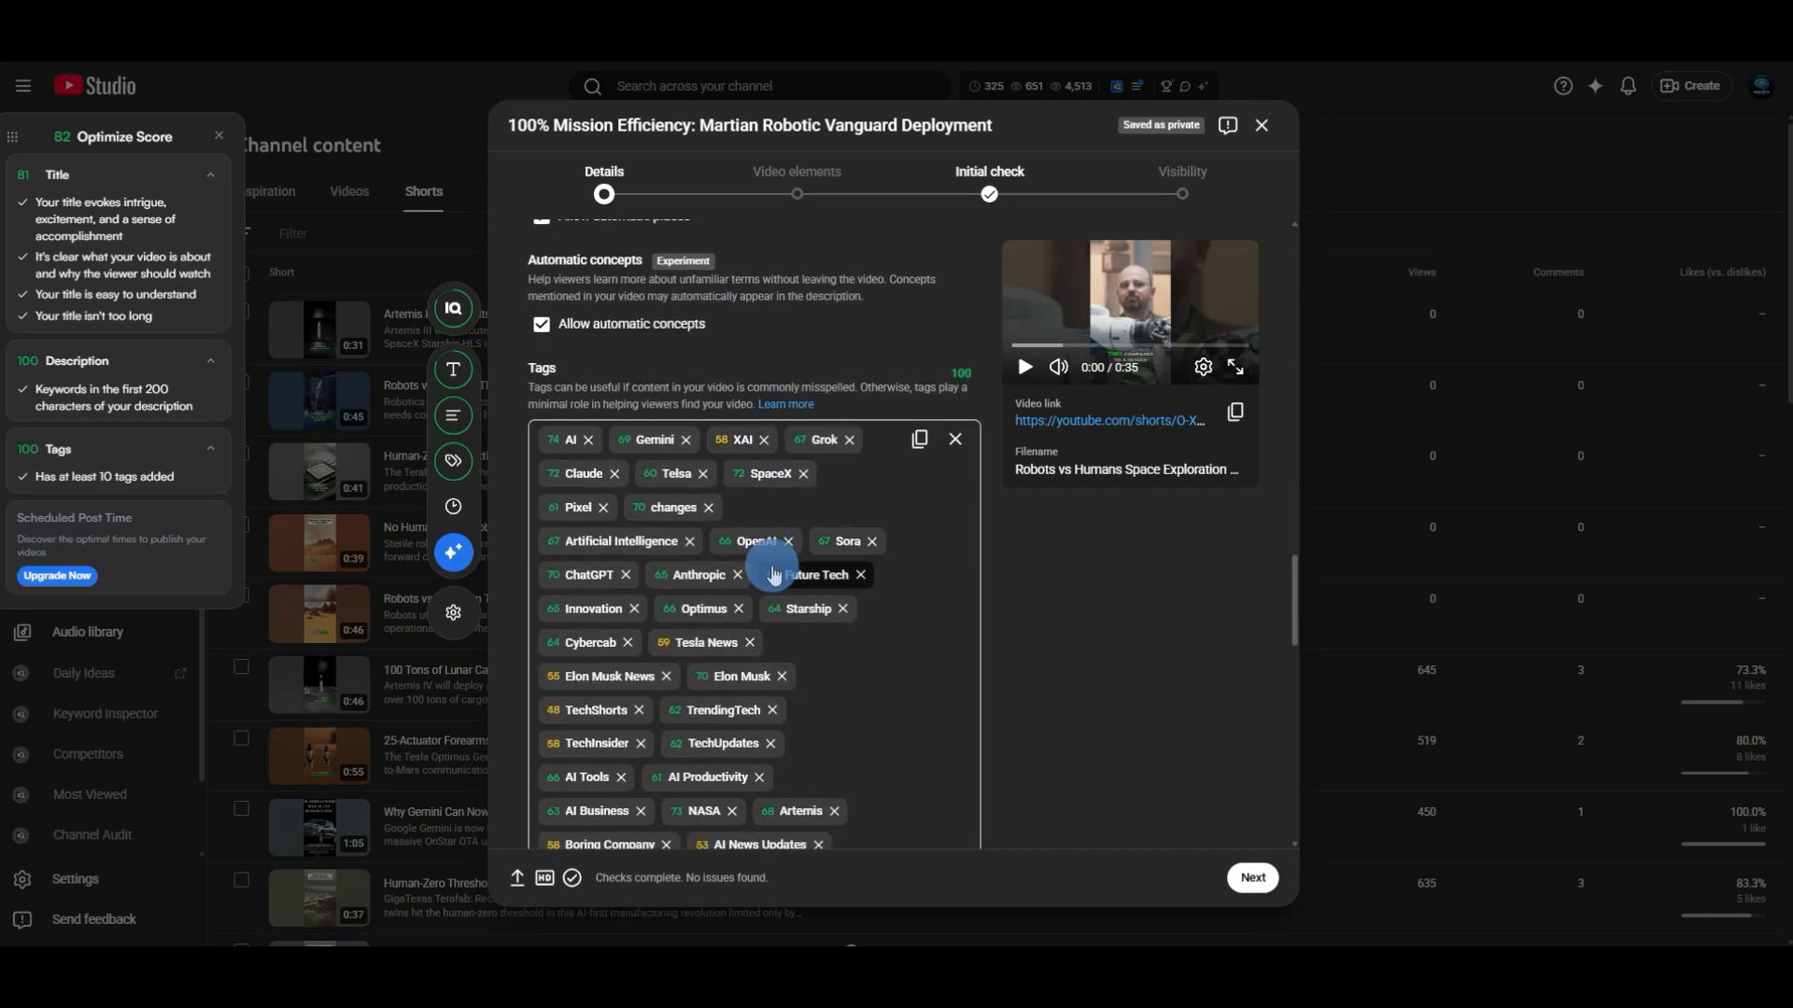
scroll(774, 560, "down", 2)
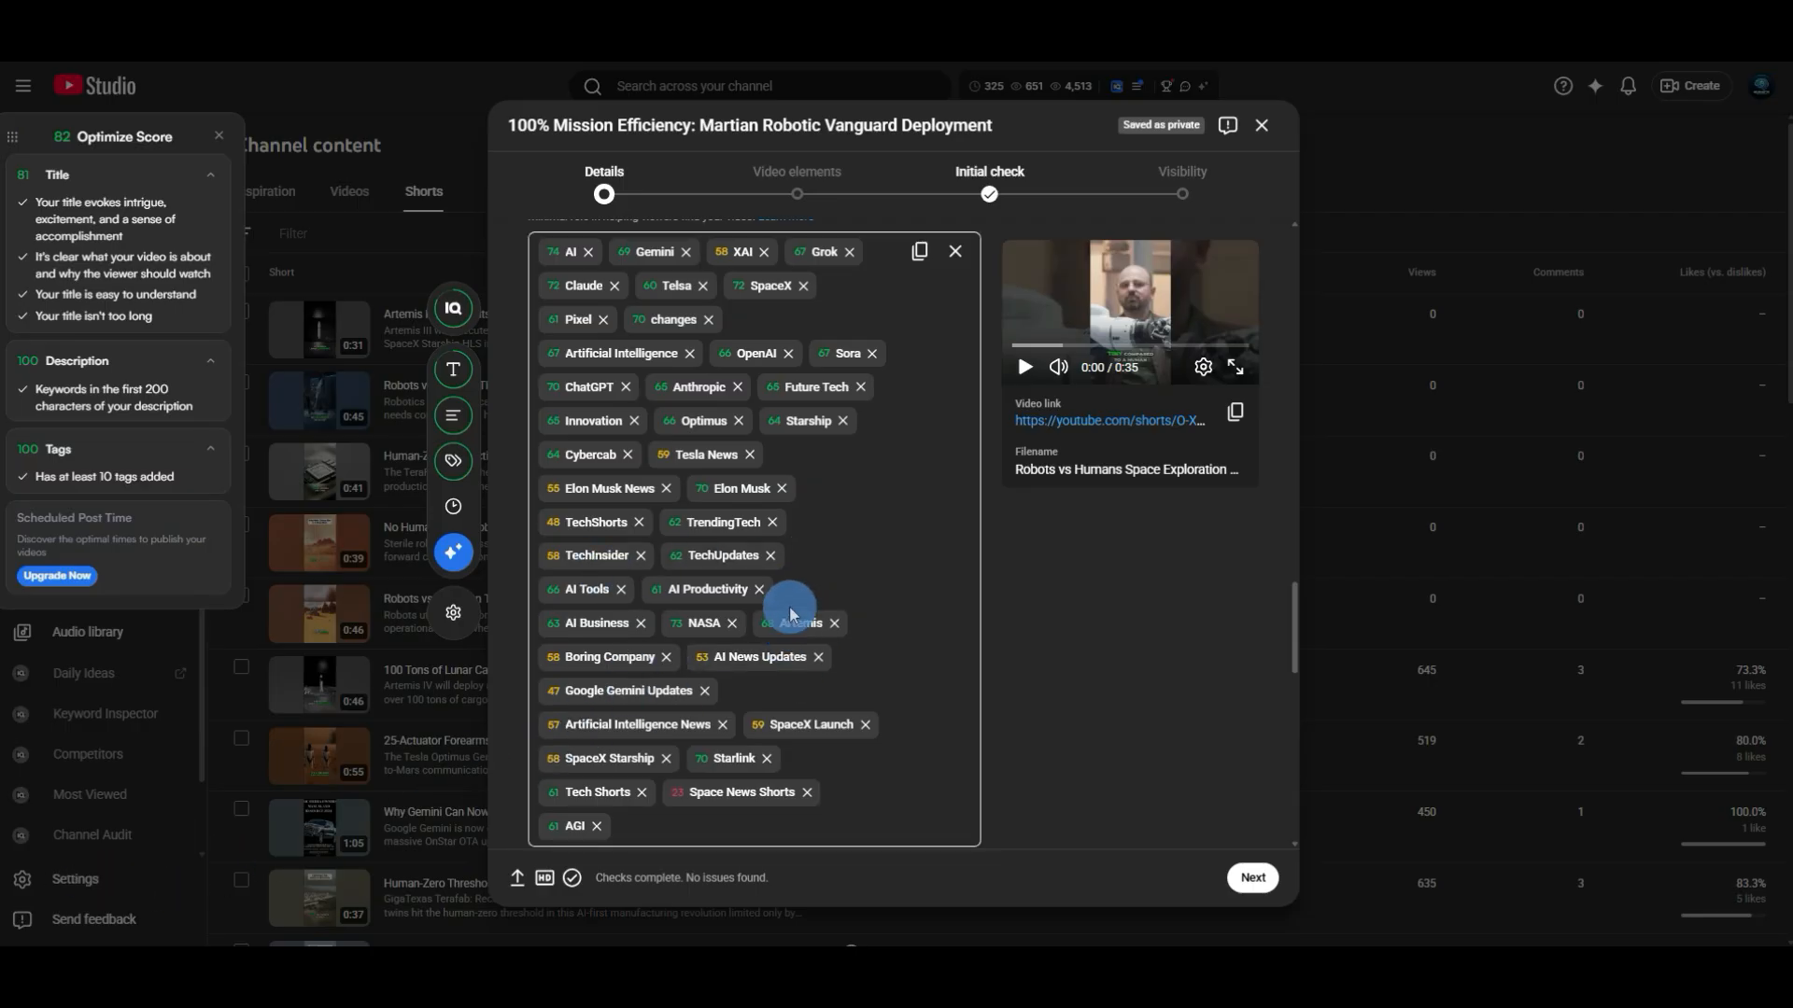
scroll(794, 597, "up", 1)
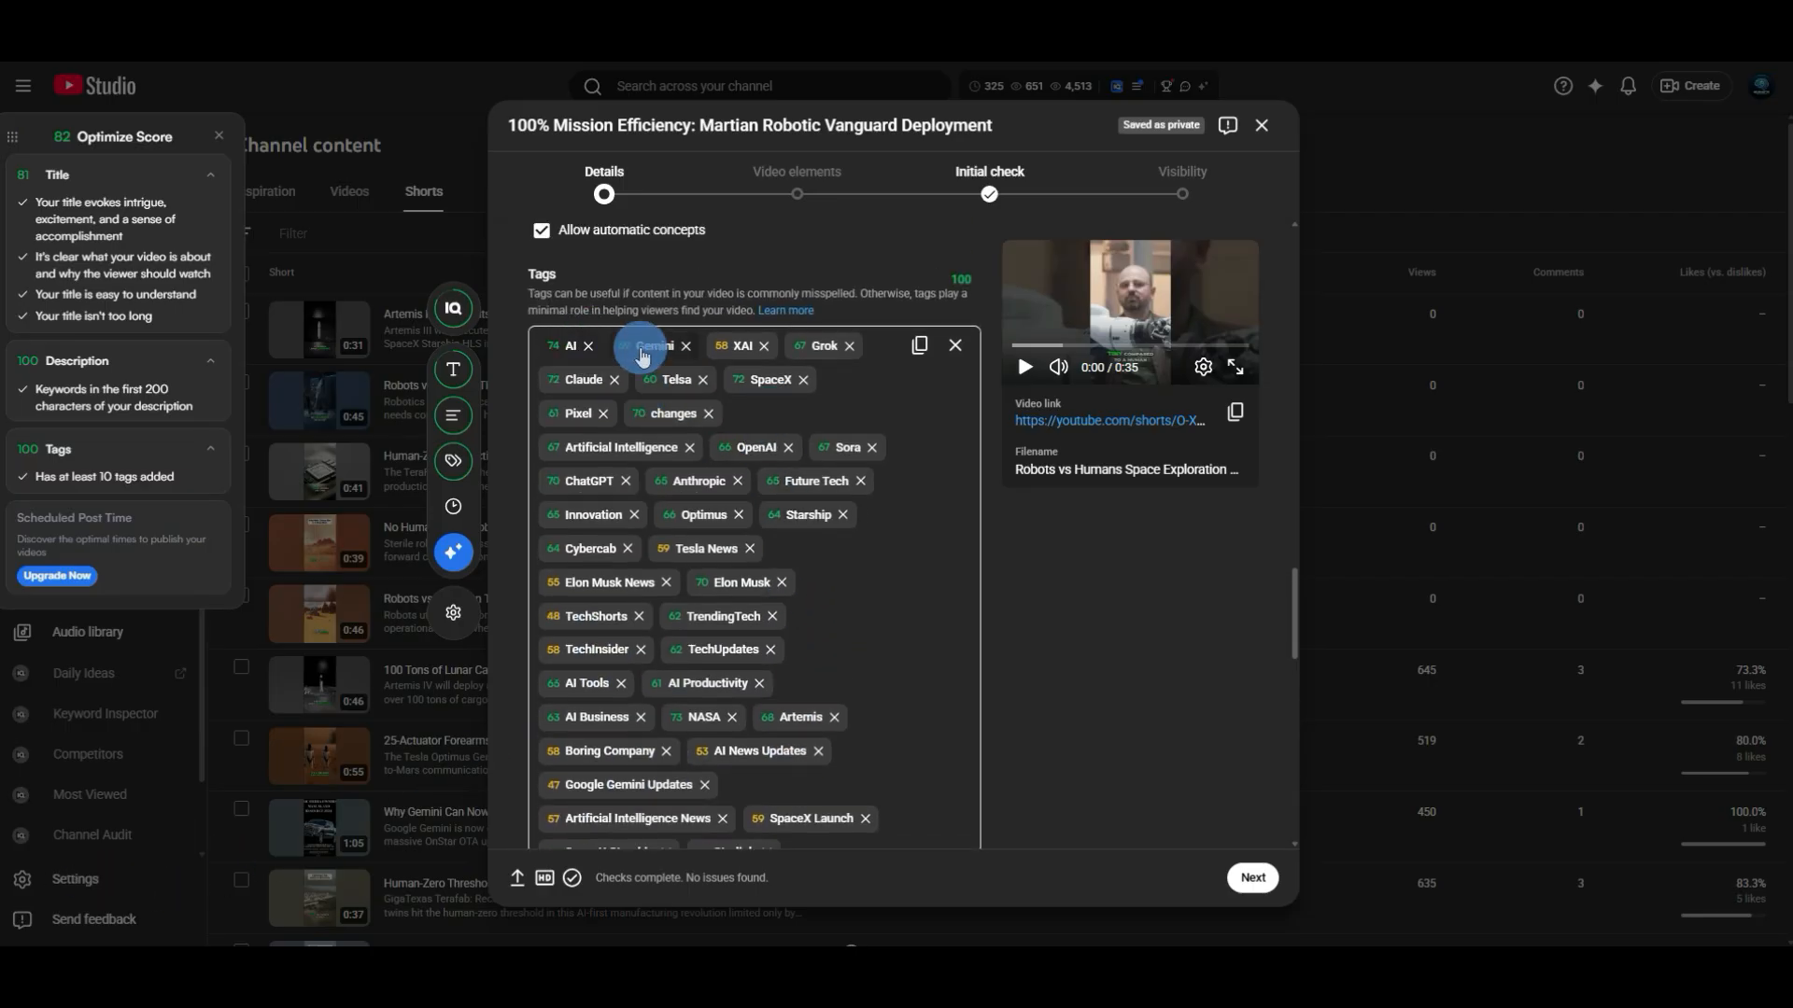
scroll(740, 532, "down", 3)
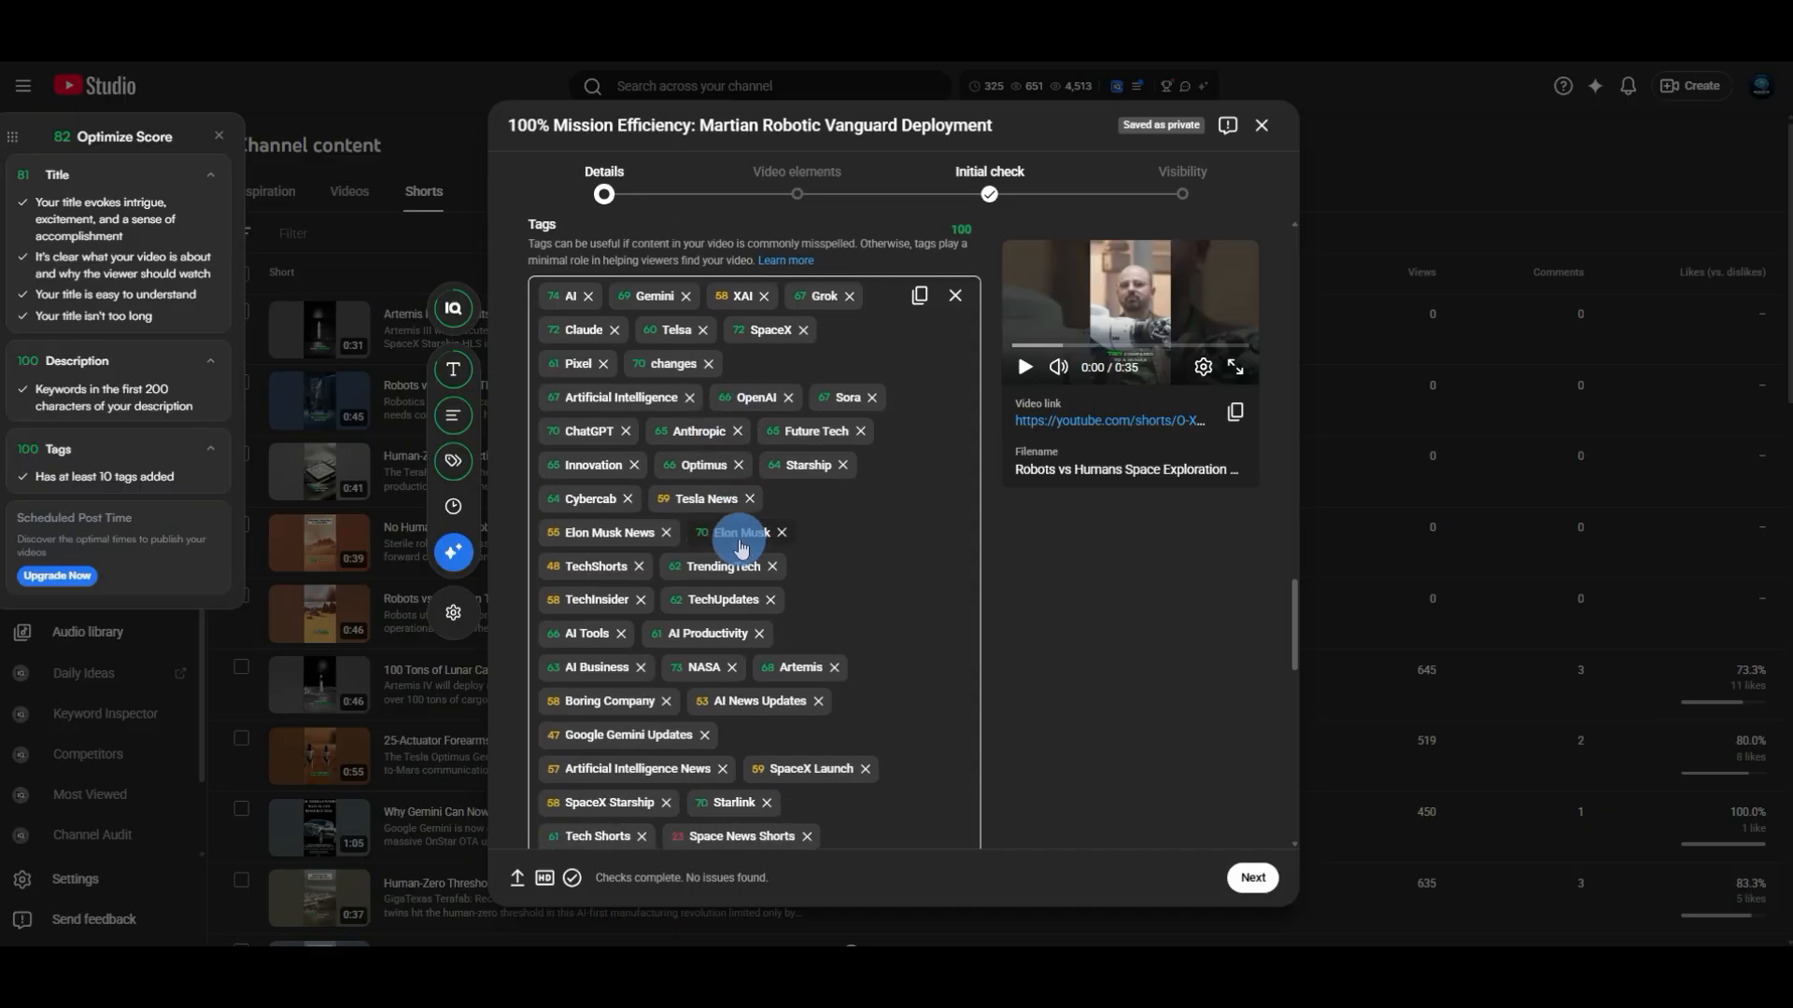
Remove the tag "Space News Shorts" and add the suggested tag "tesla optimus" to the video's tags.
scroll(839, 629, "up", 2)
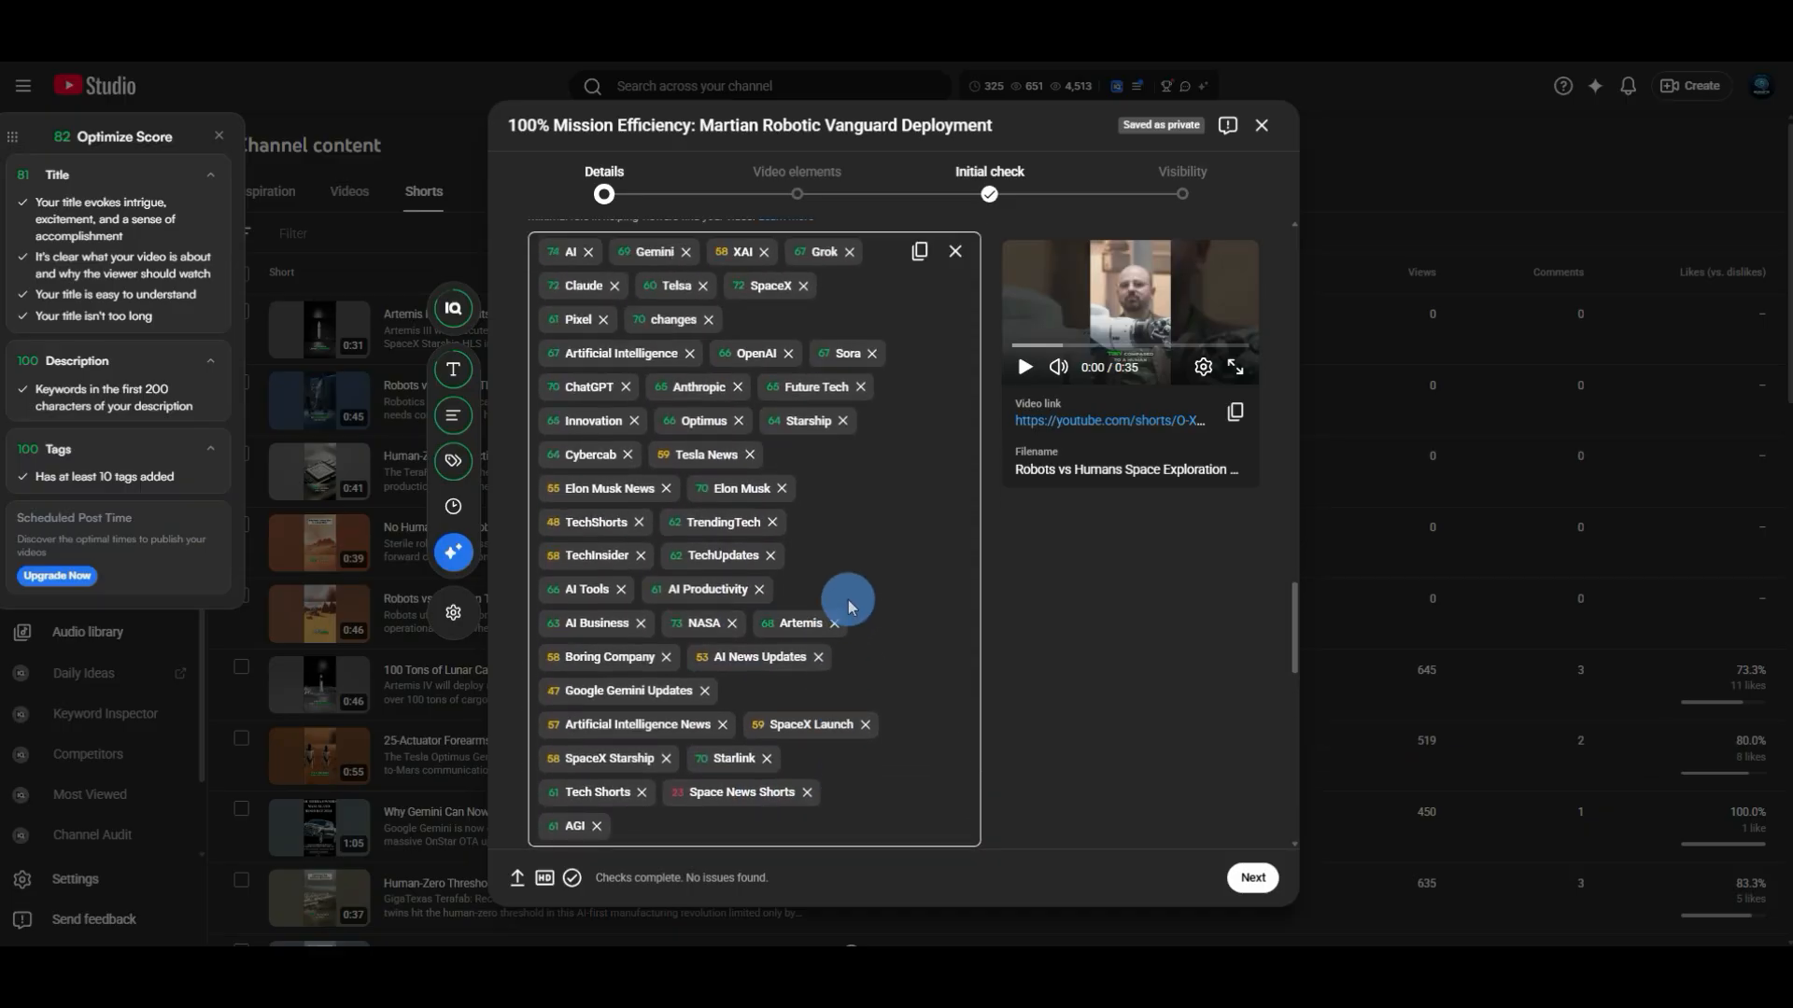
scroll(803, 561, "down", 2)
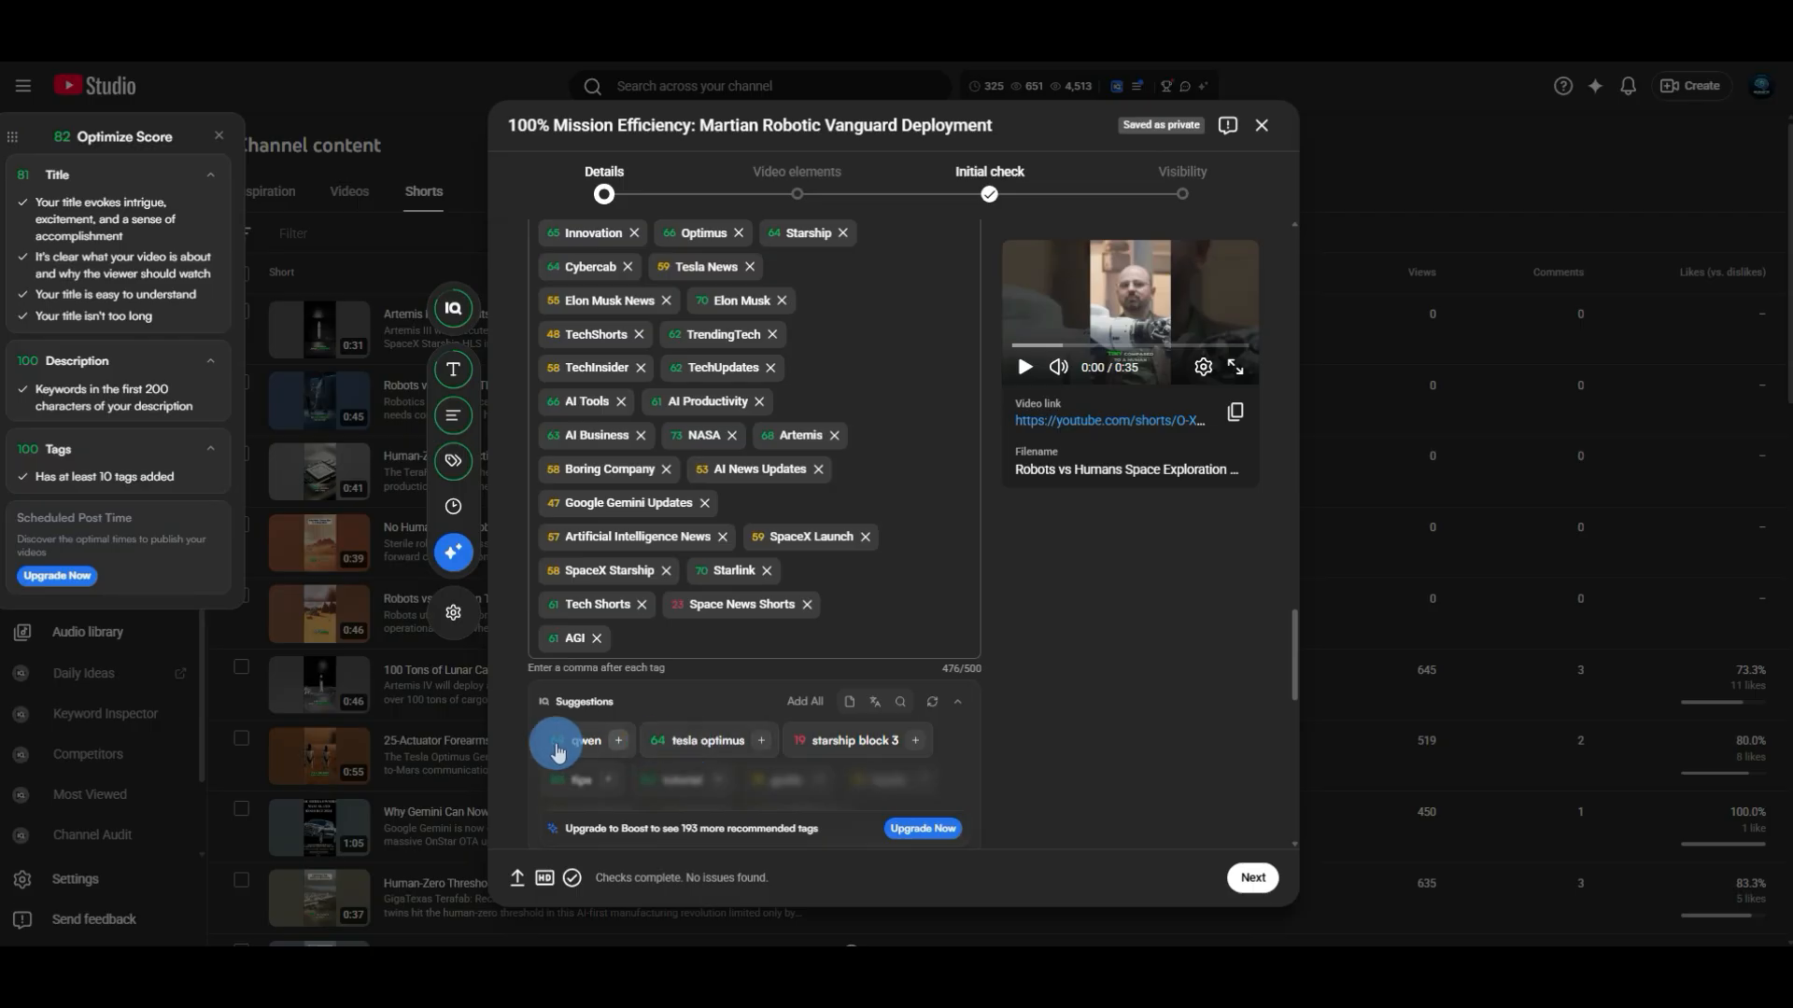
scroll(745, 633, "up", 4)
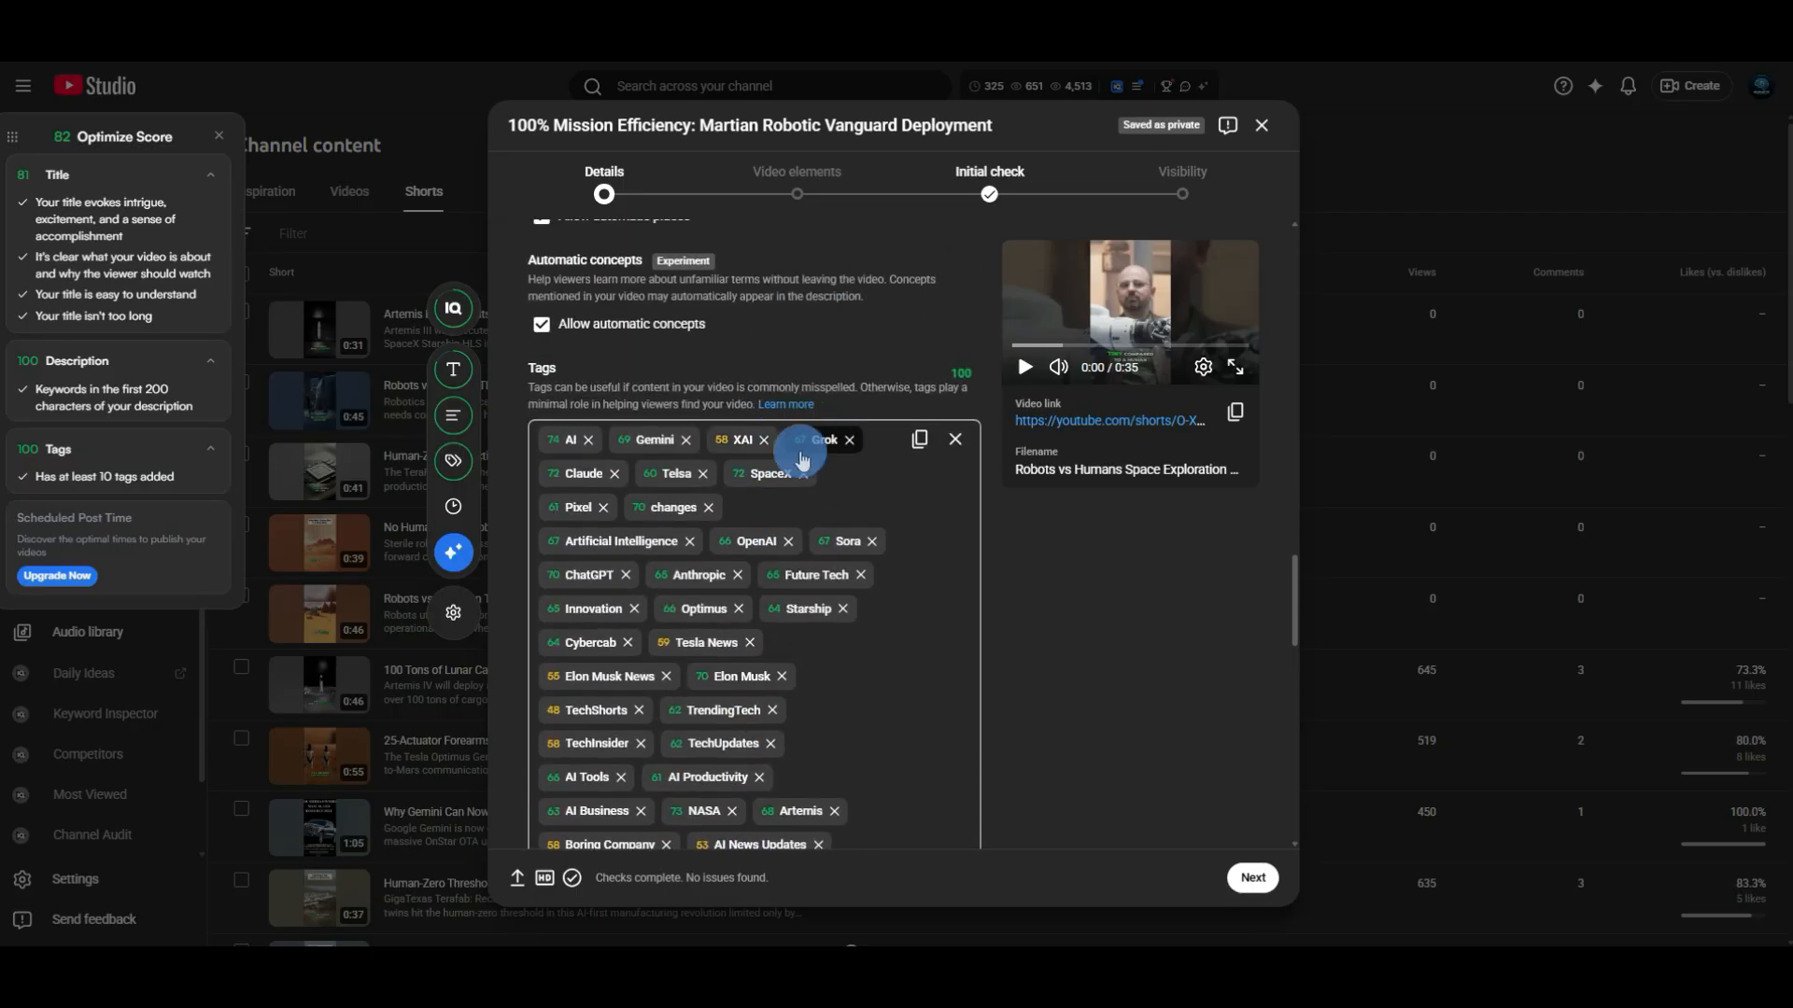
scroll(704, 664, "down", 2)
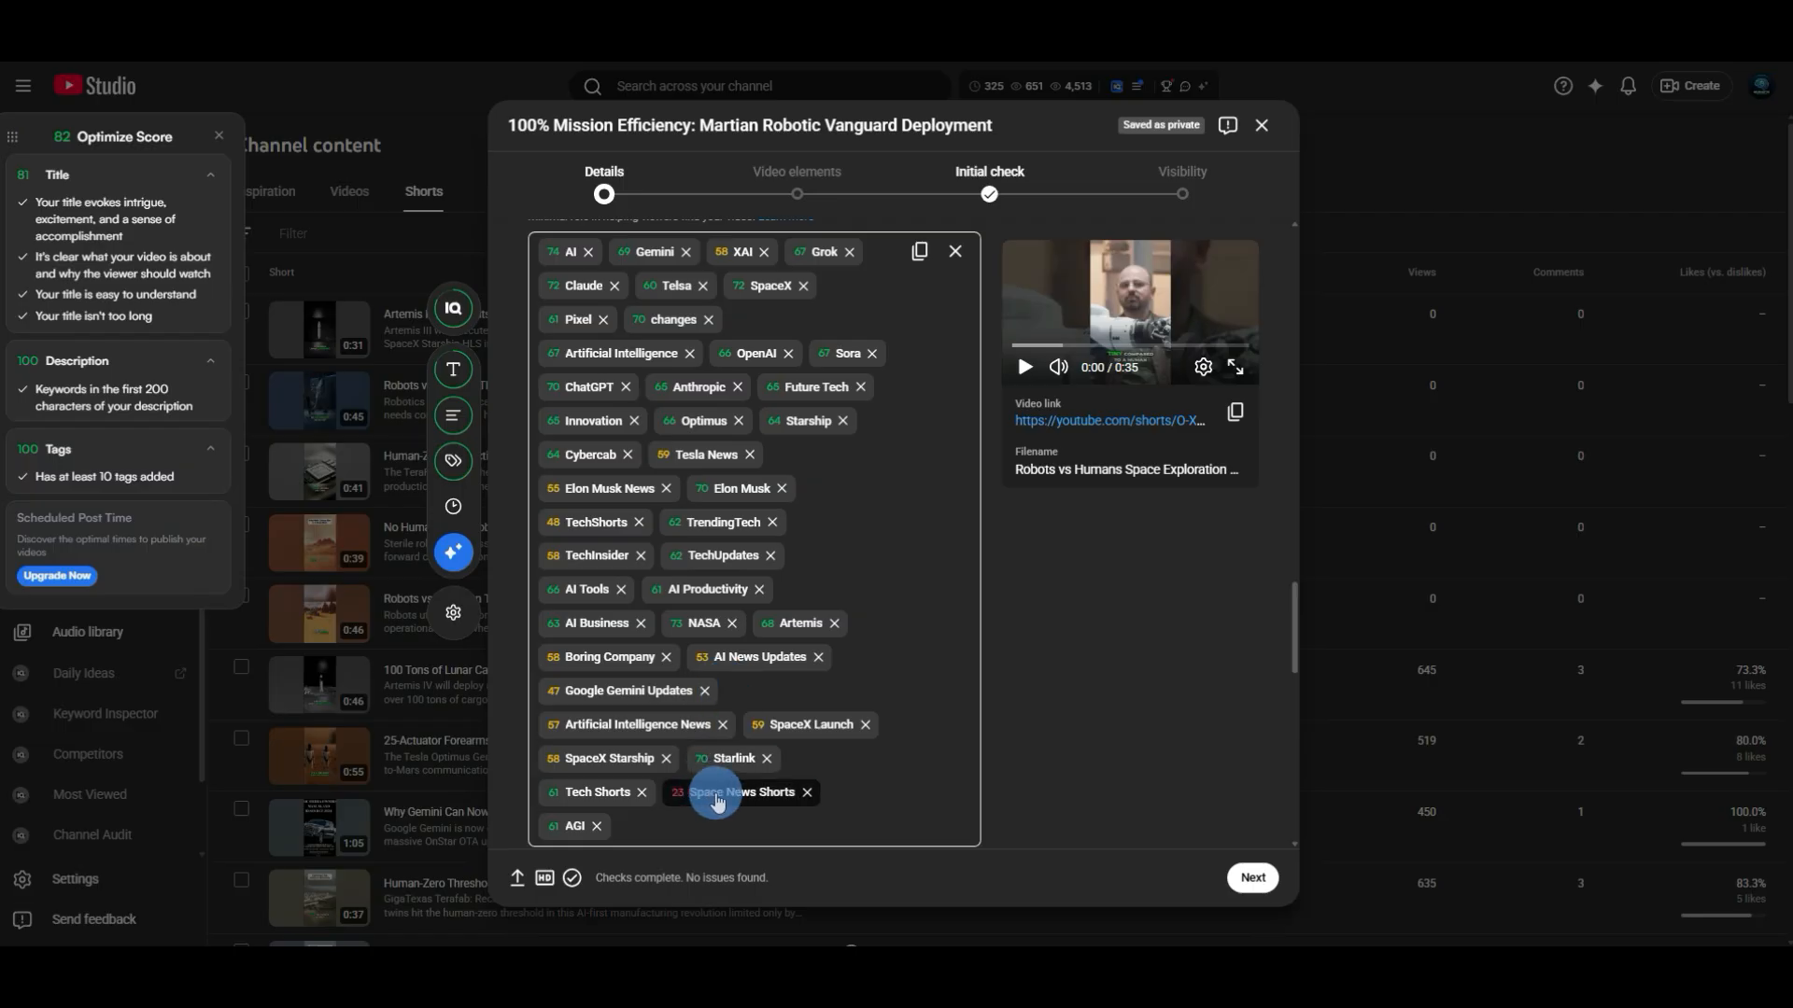
scroll(717, 797, "down", 1)
mouse_move(679, 708)
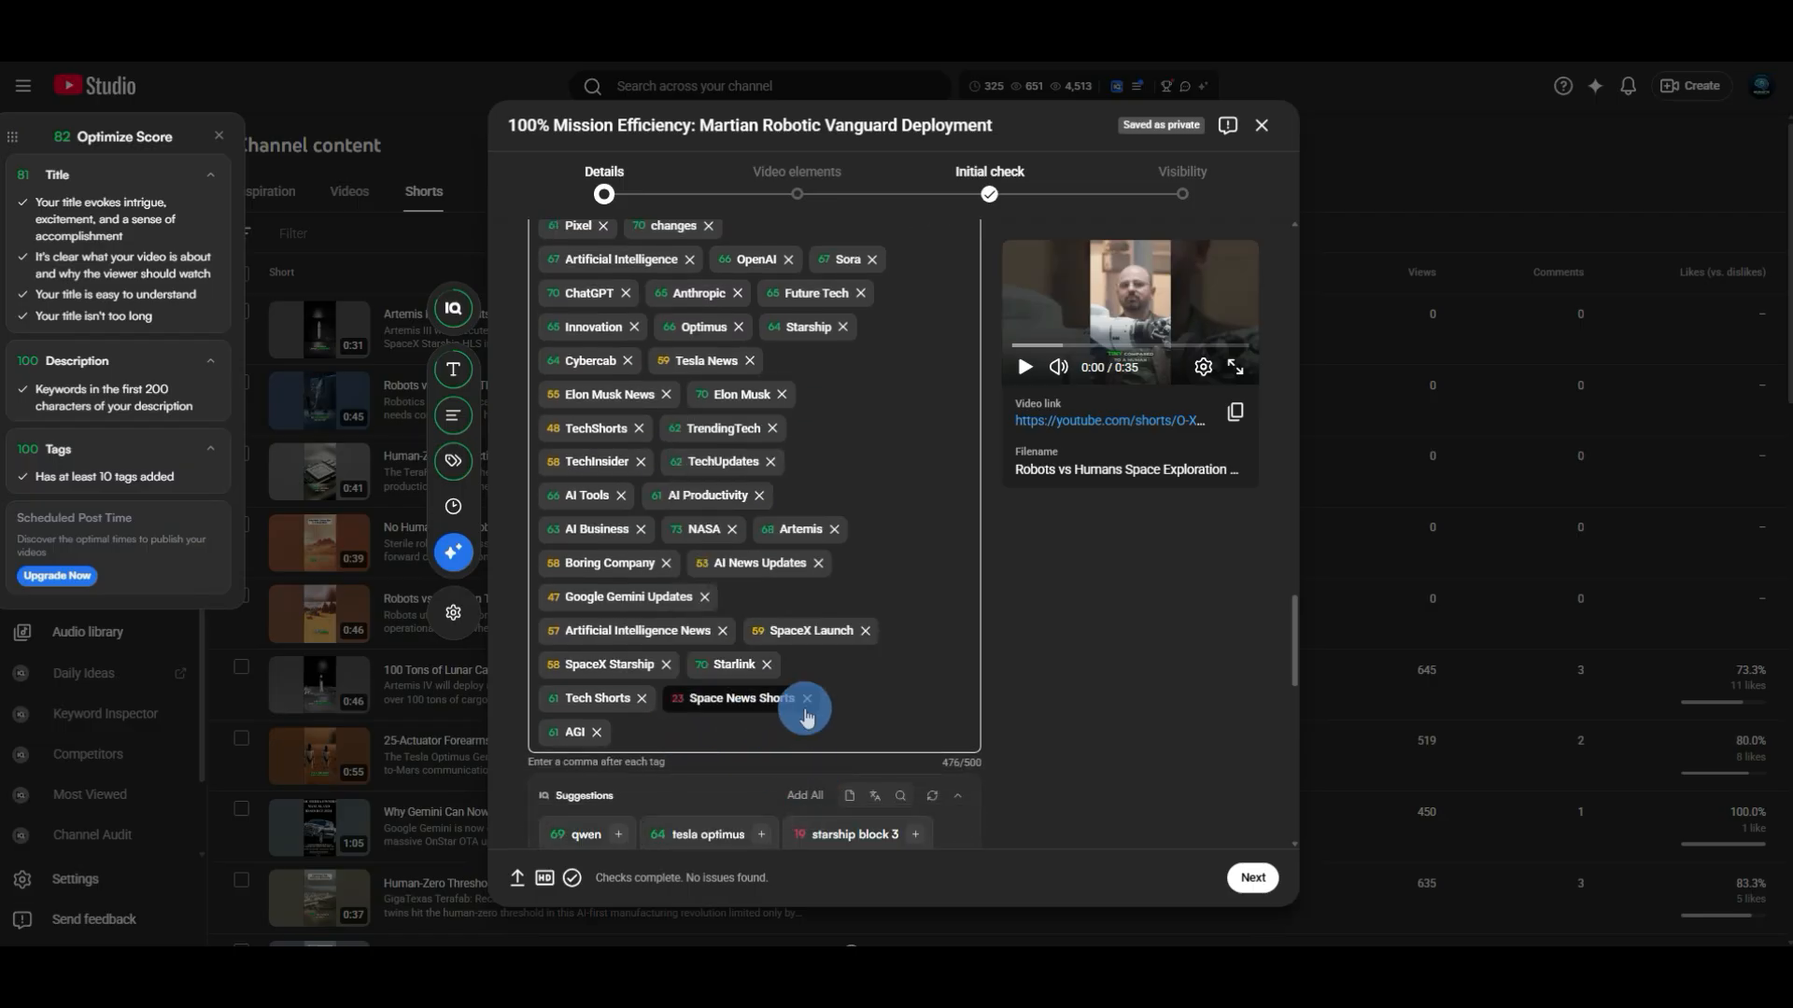
left_click(702, 832)
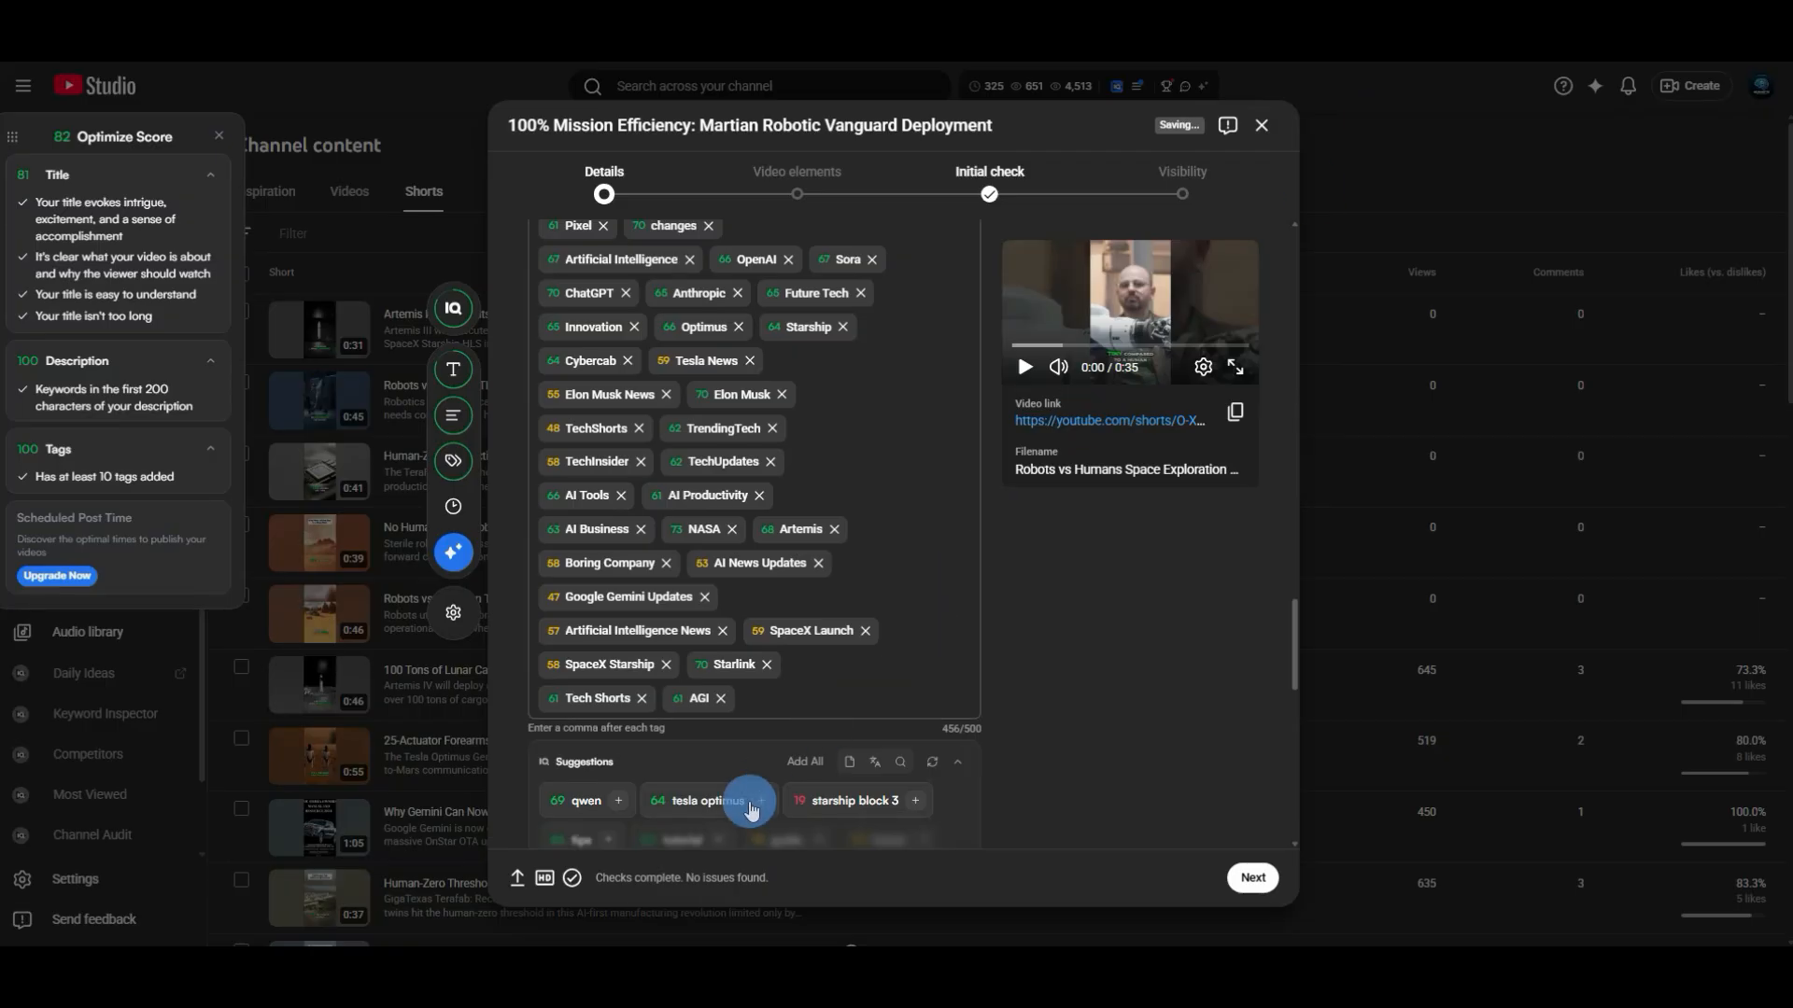
left_click(747, 800)
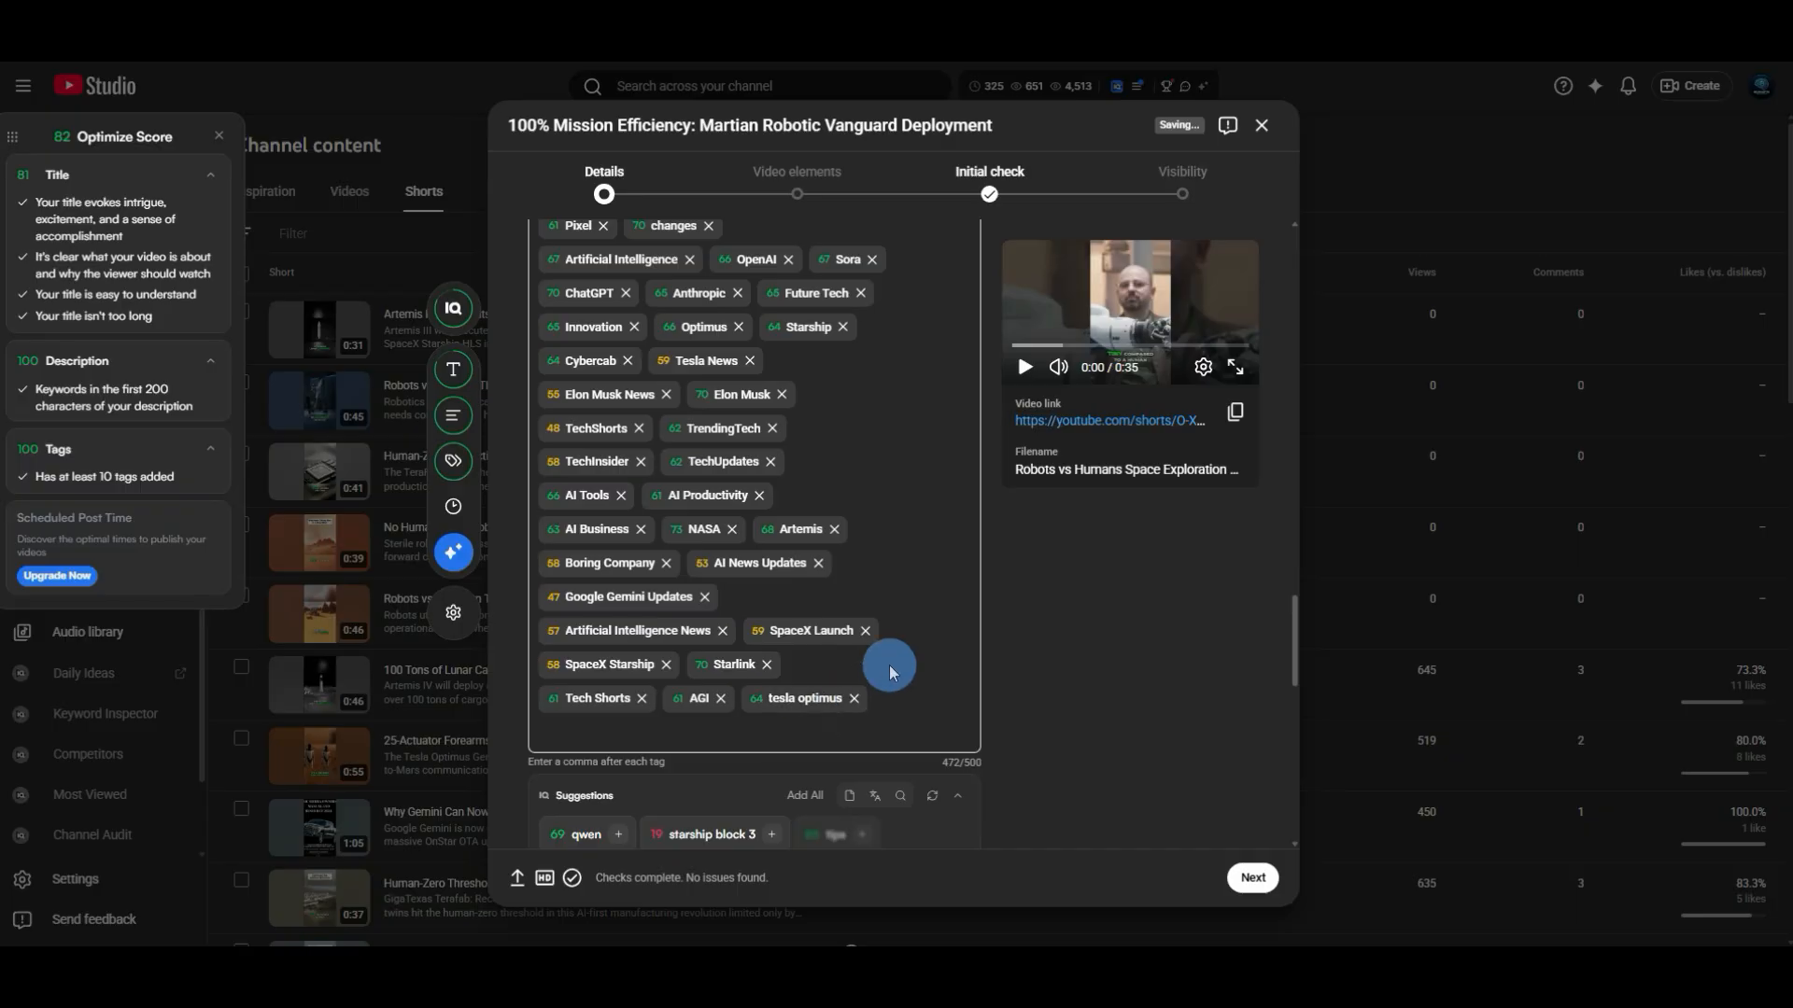
Set the video's recording date to May 3, 2026.
scroll(710, 688, "down", 3)
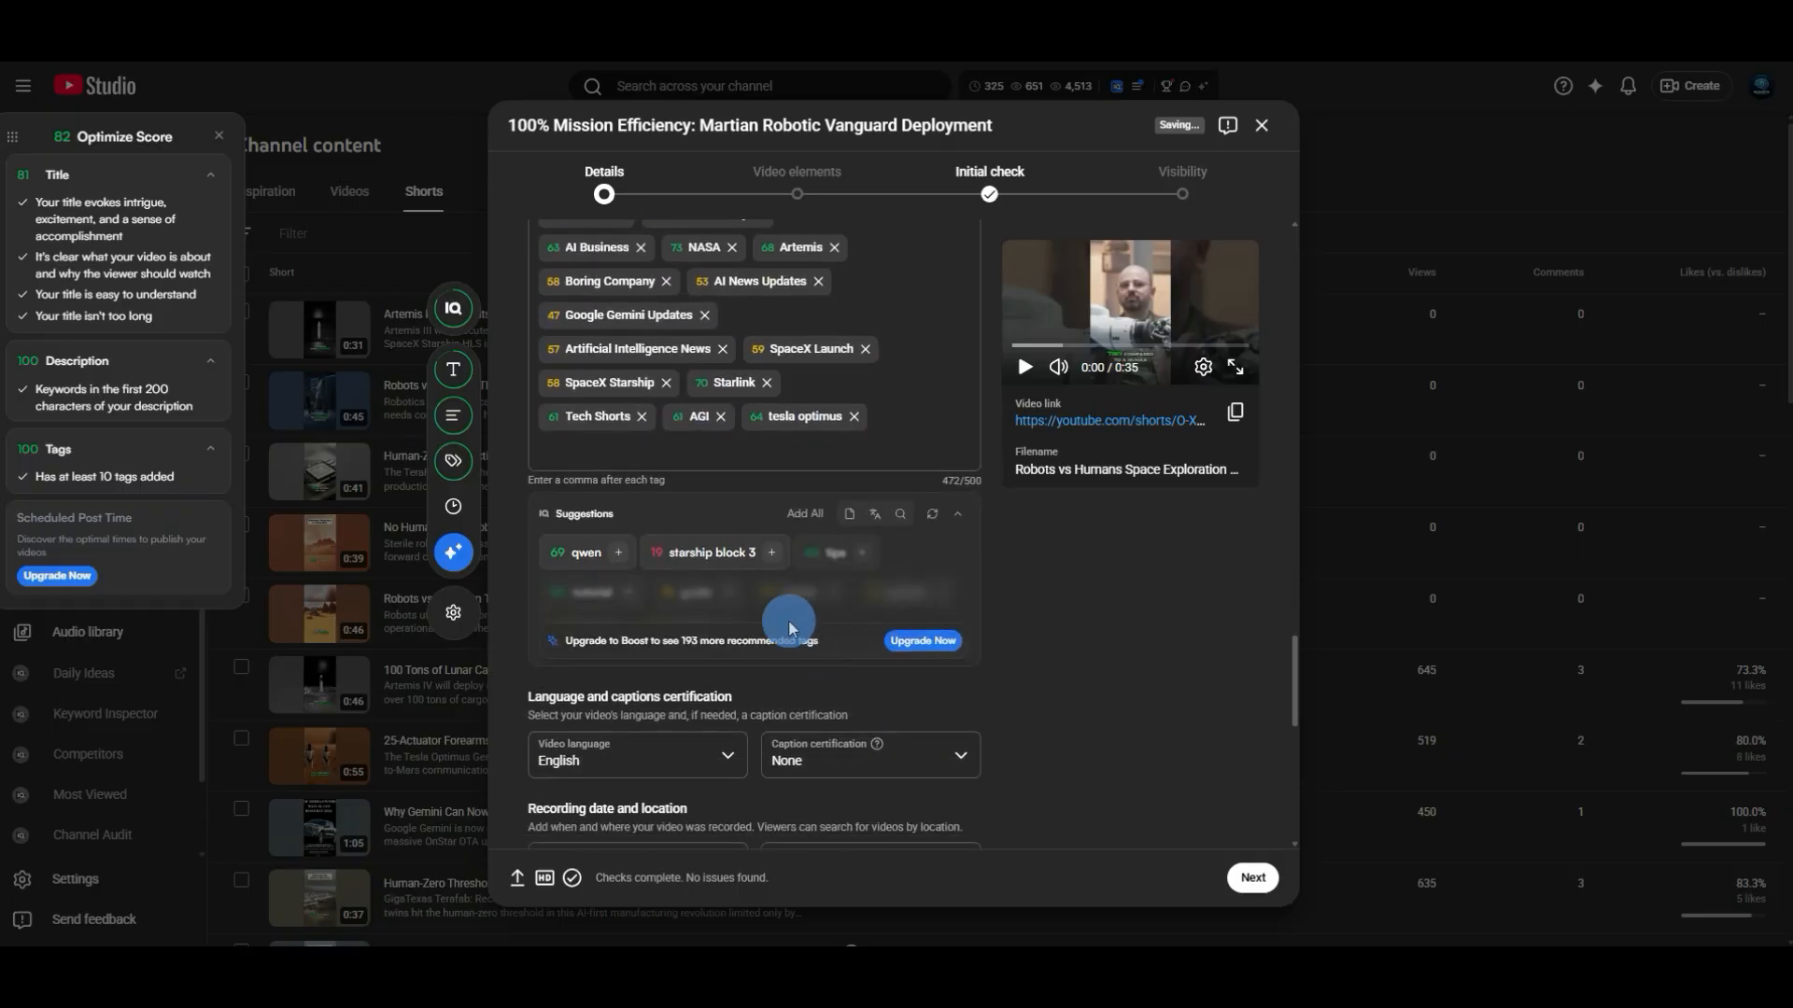
scroll(709, 672, "down", 3)
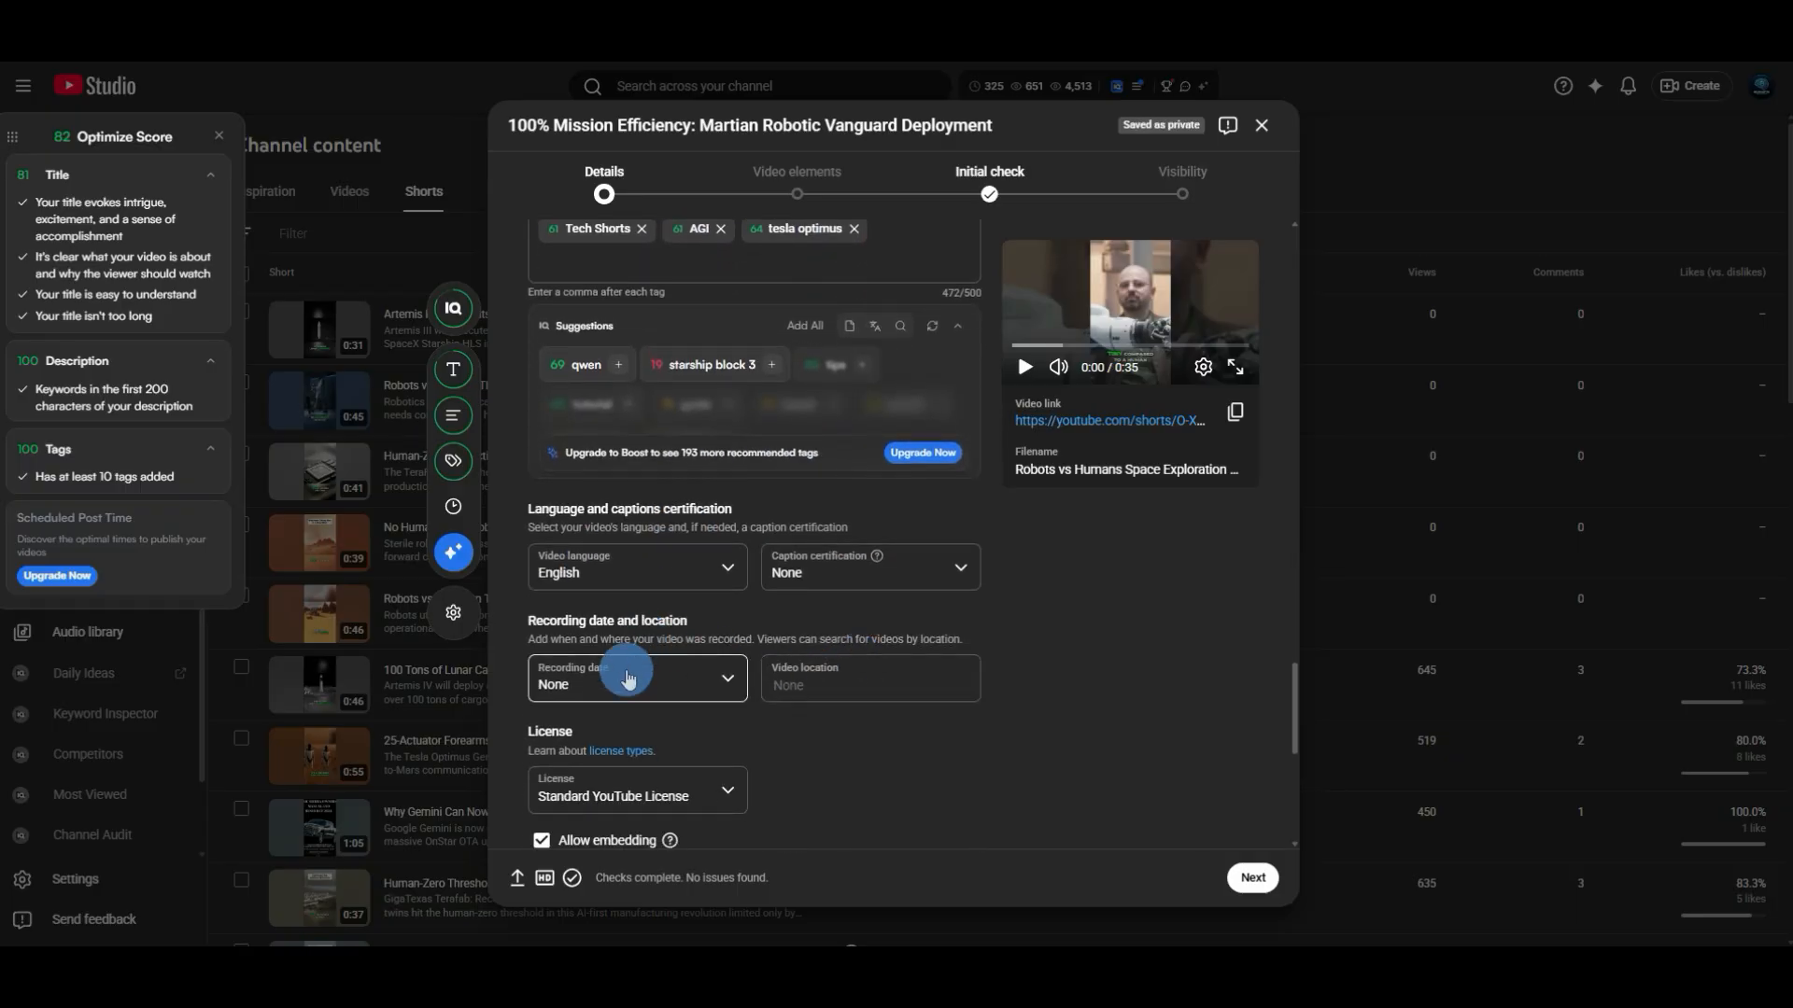
left_click(620, 688)
left_click(572, 513)
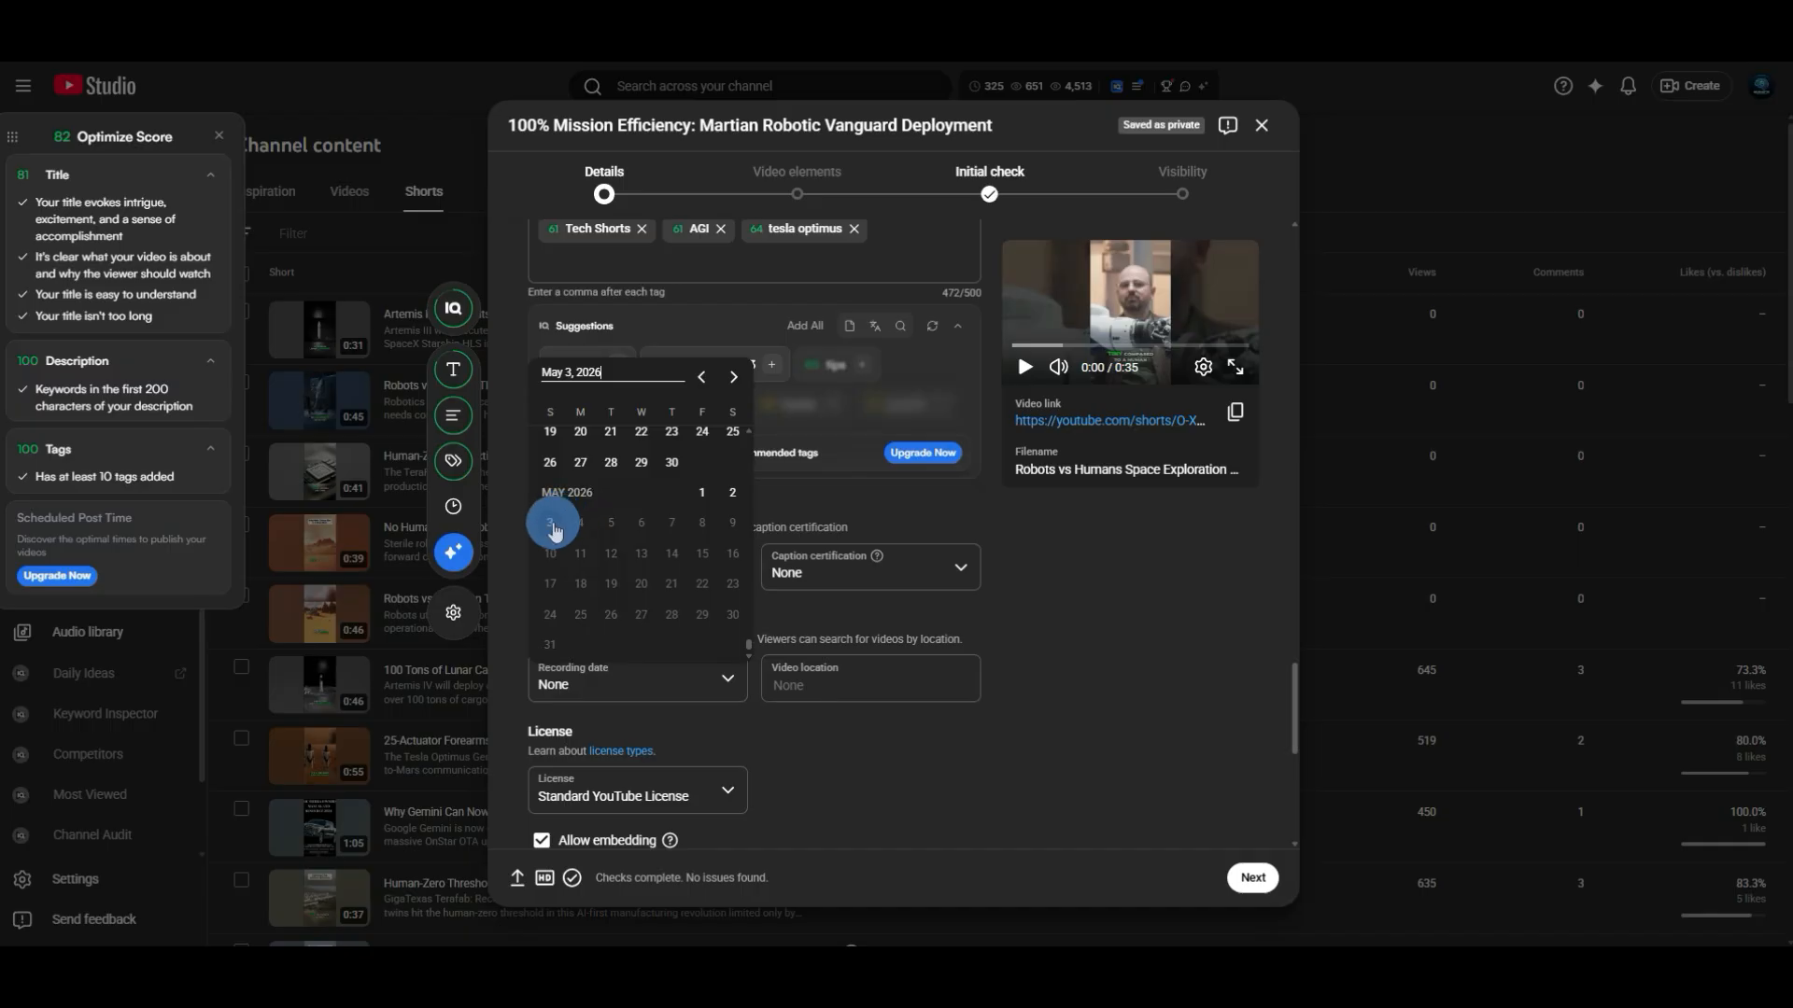
Choose Science & Technology as the video's category.
scroll(852, 672, "down", 1)
scroll(849, 666, "down", 2)
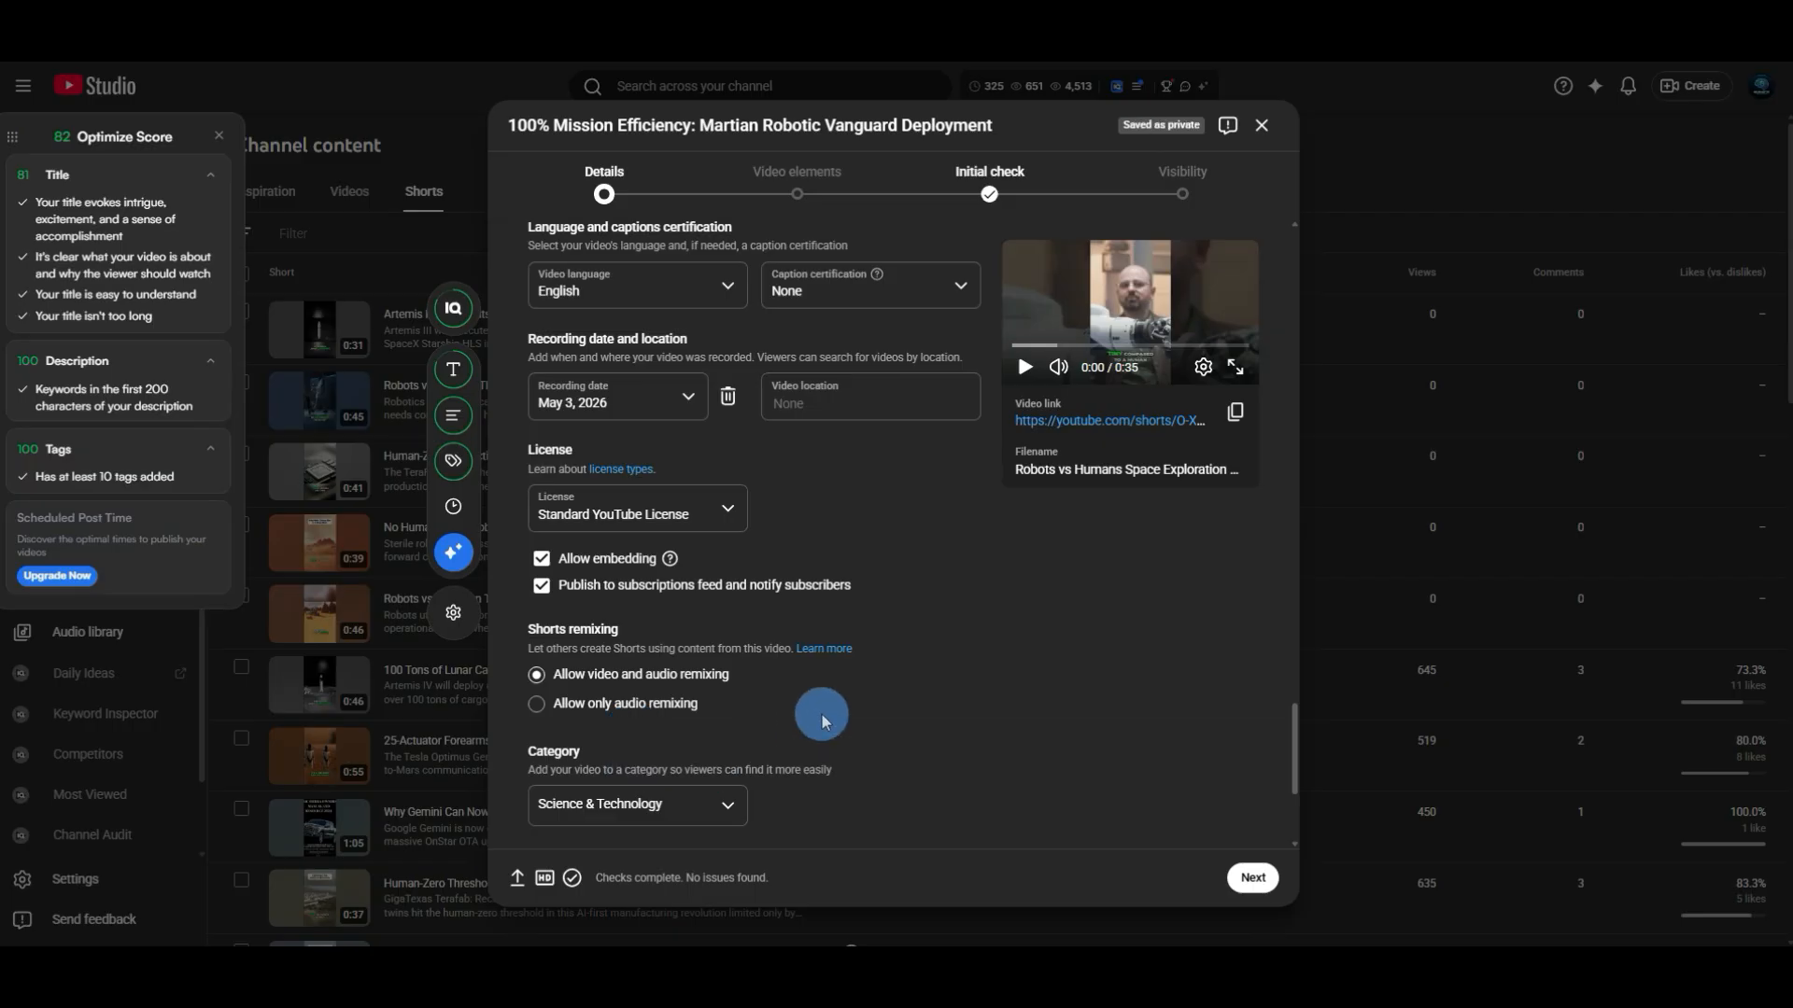
scroll(821, 714, "down", 2)
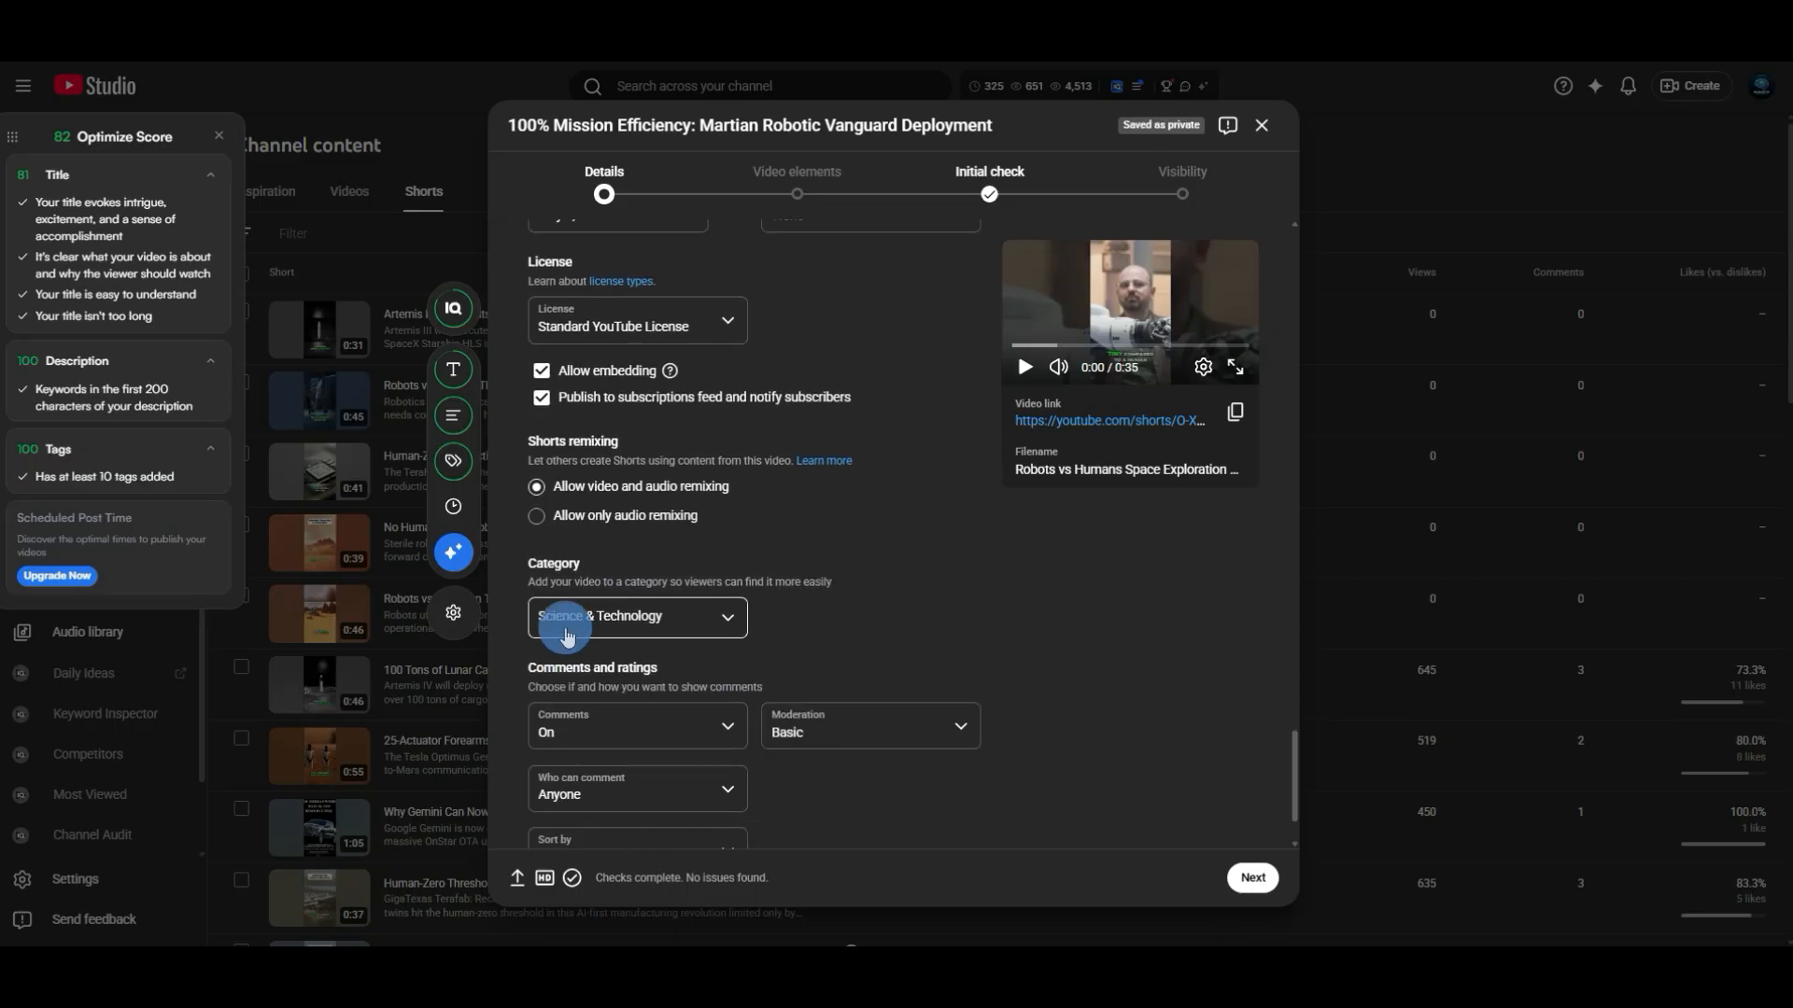
left_click(715, 618)
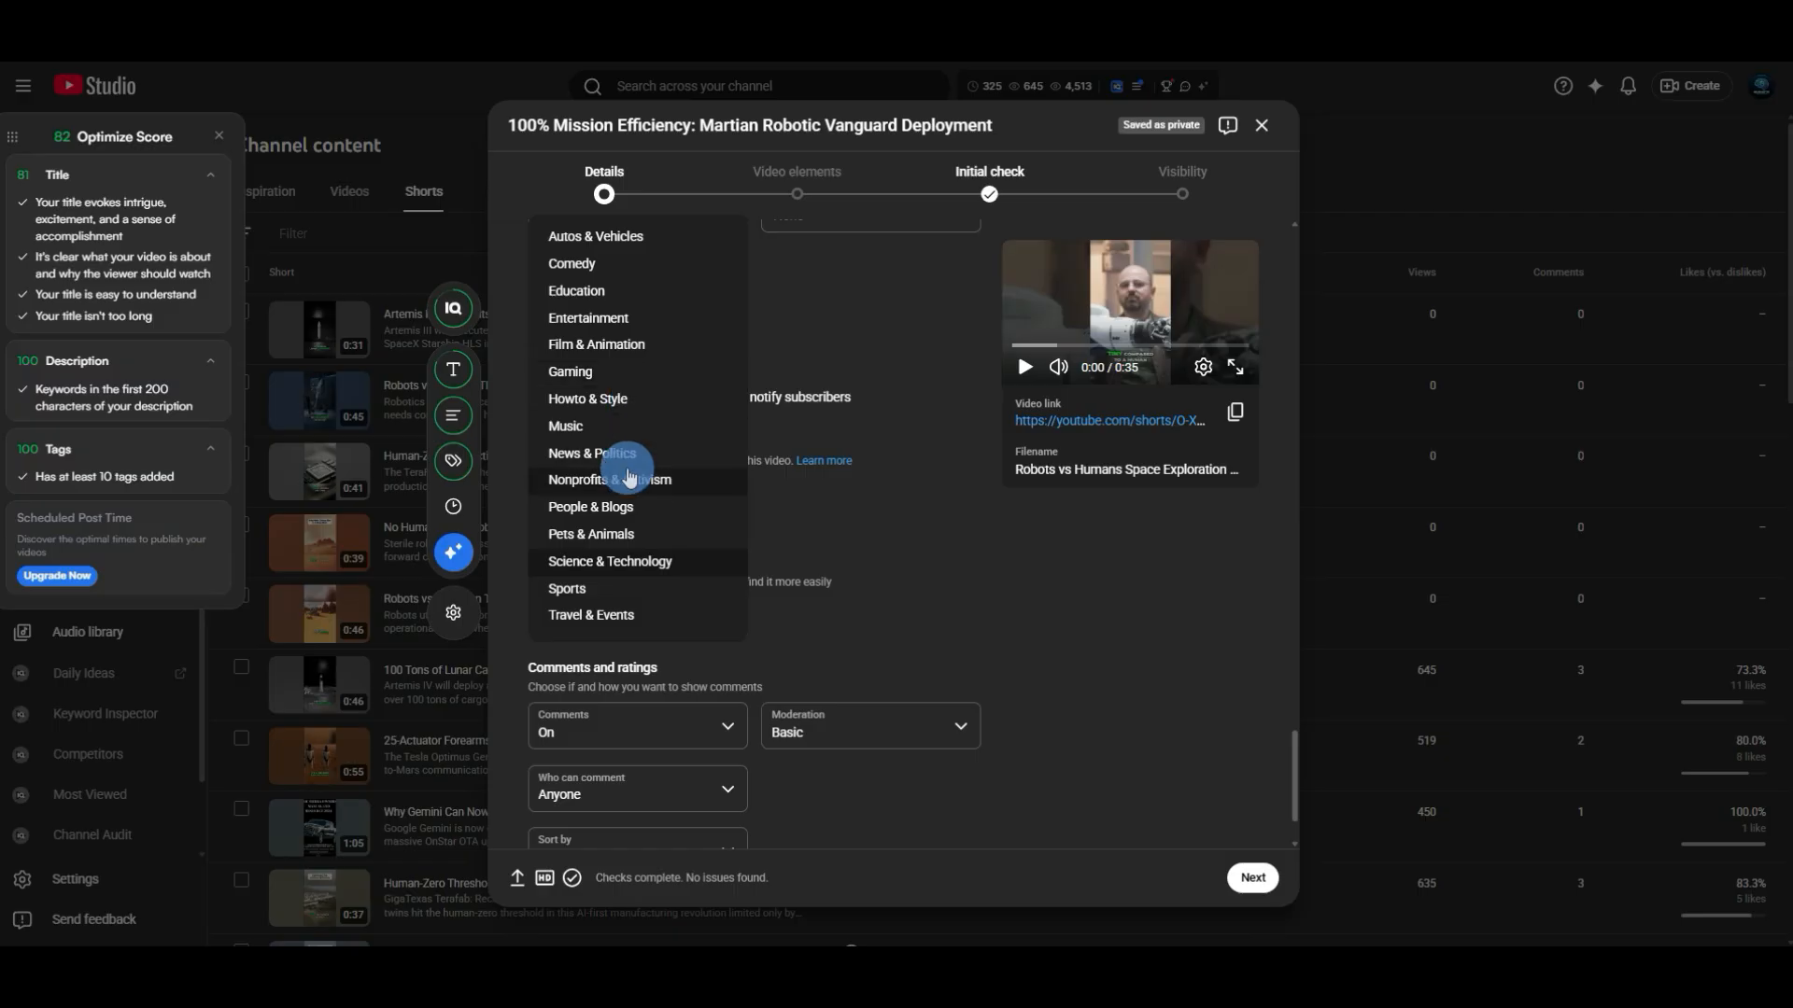
left_click(631, 562)
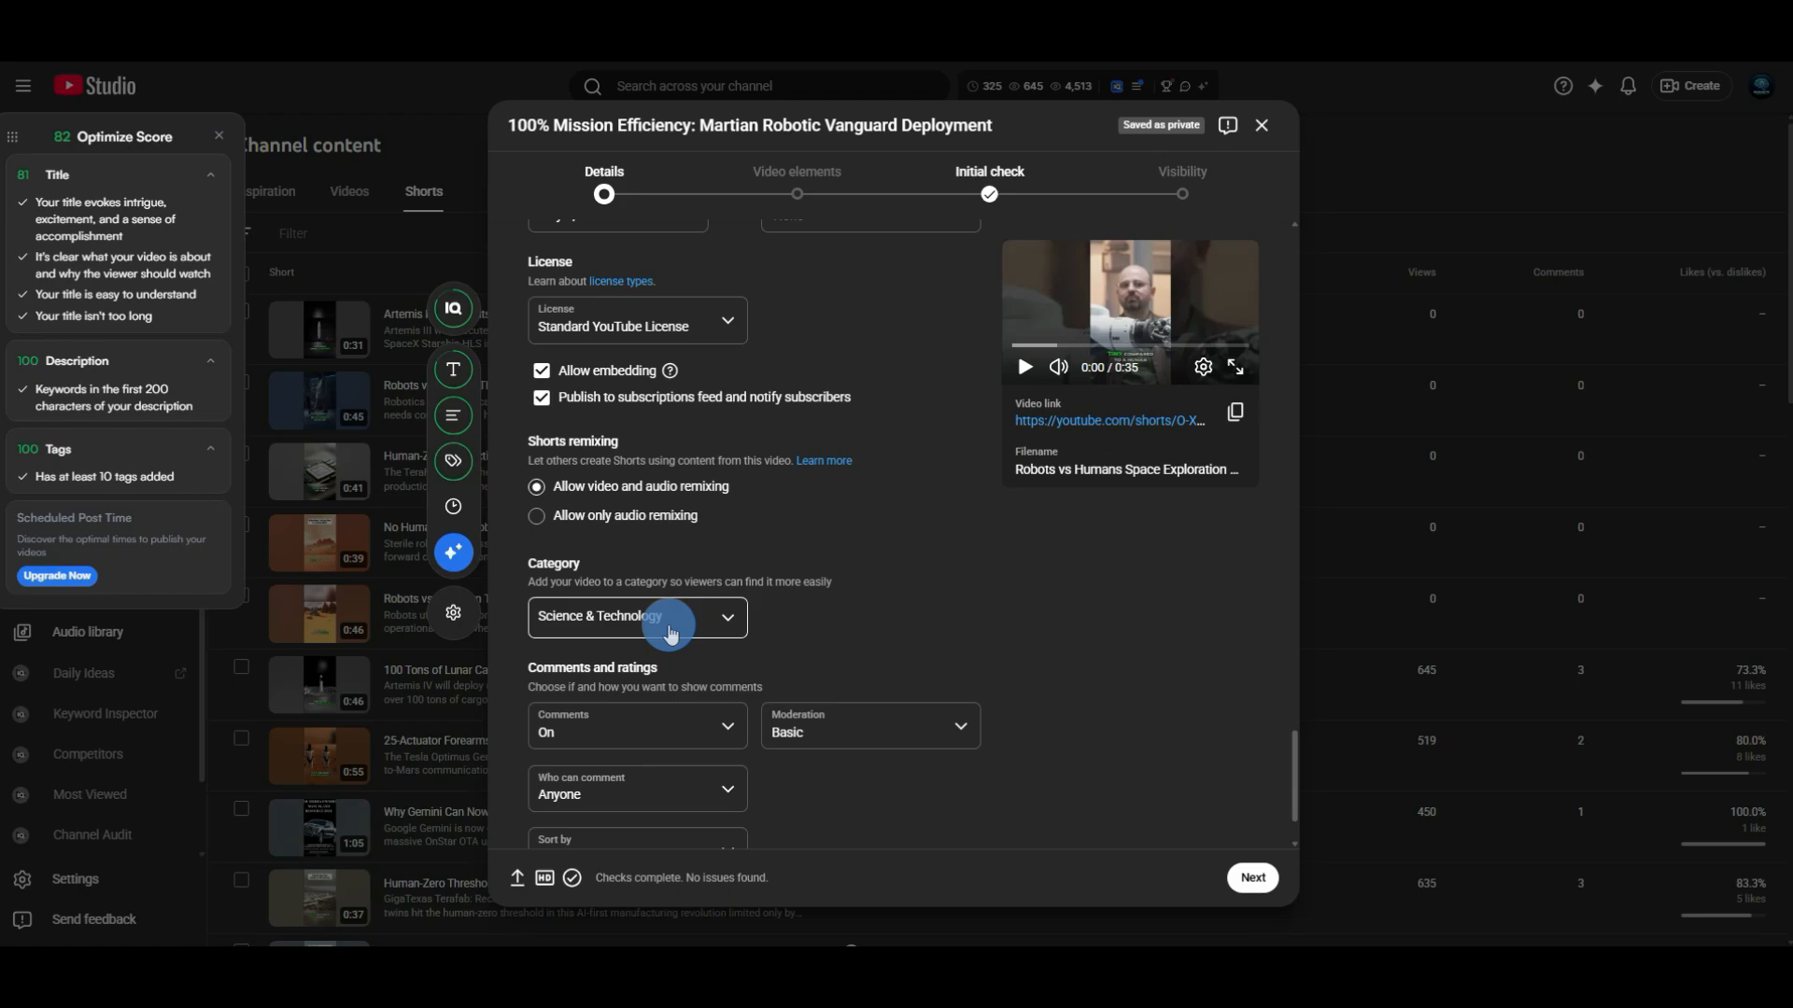
Review the completed video details, from the description and tags down to the category and comment settings.
scroll(818, 631, "up", 6)
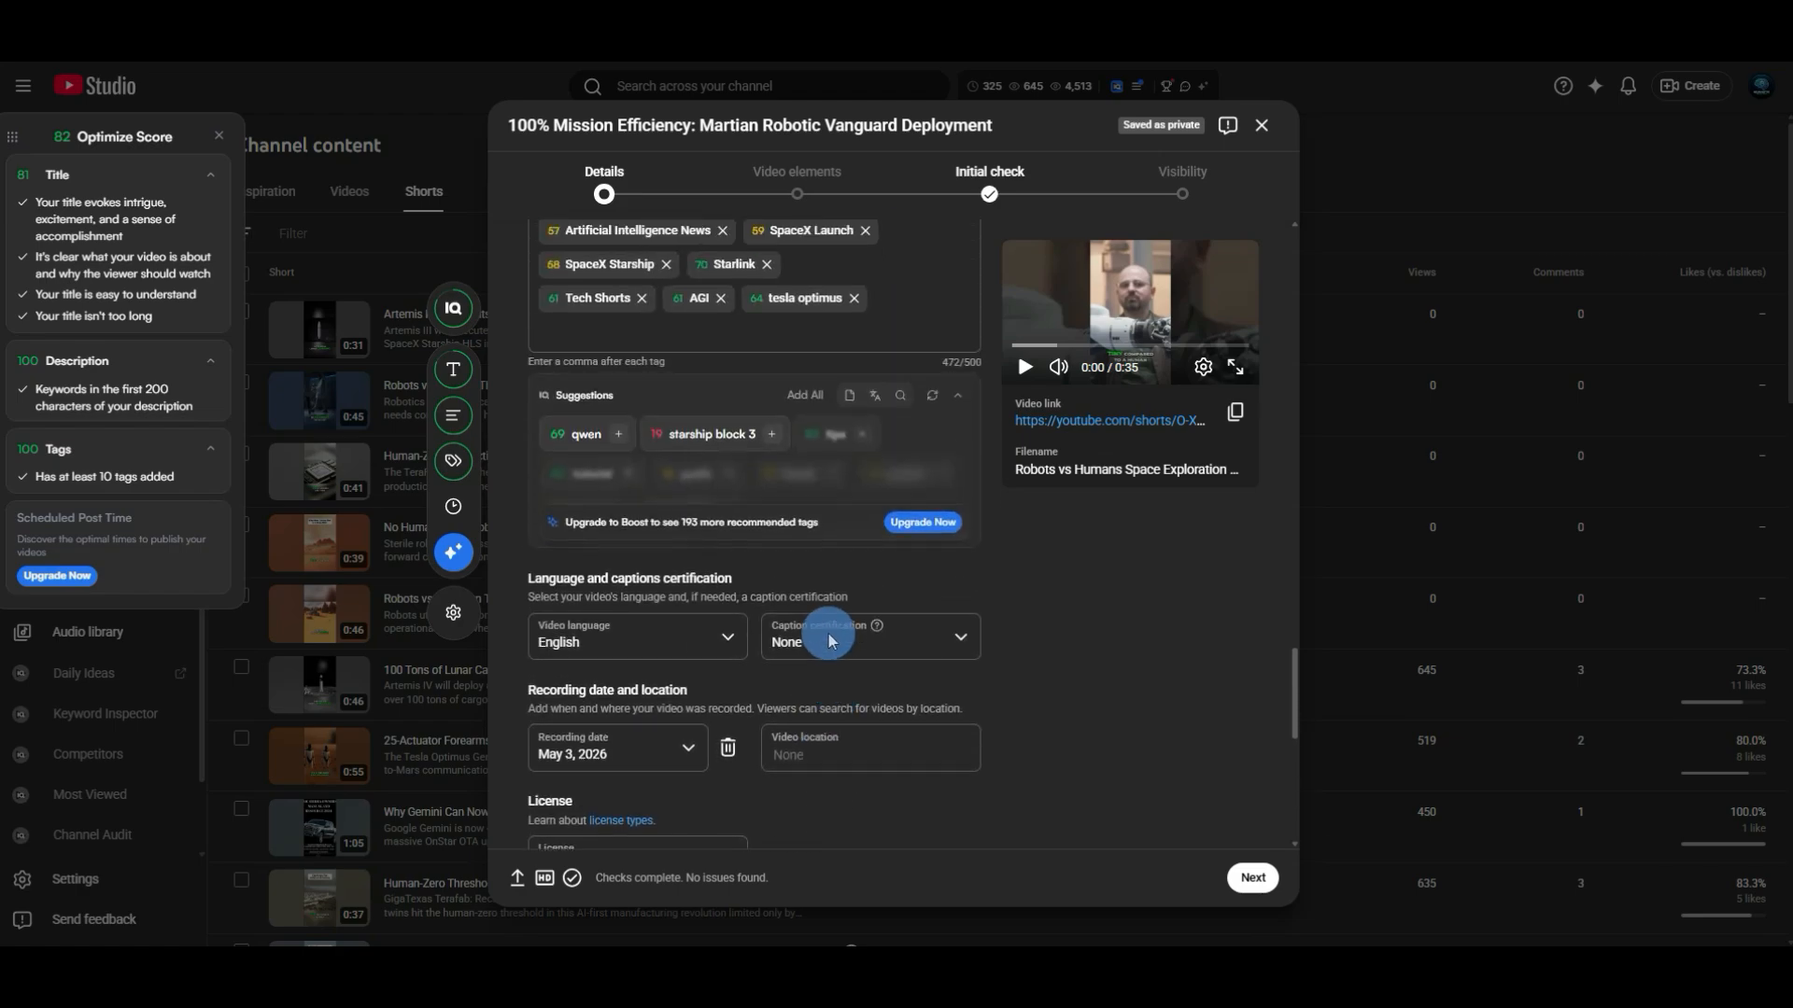
scroll(828, 640, "up", 5)
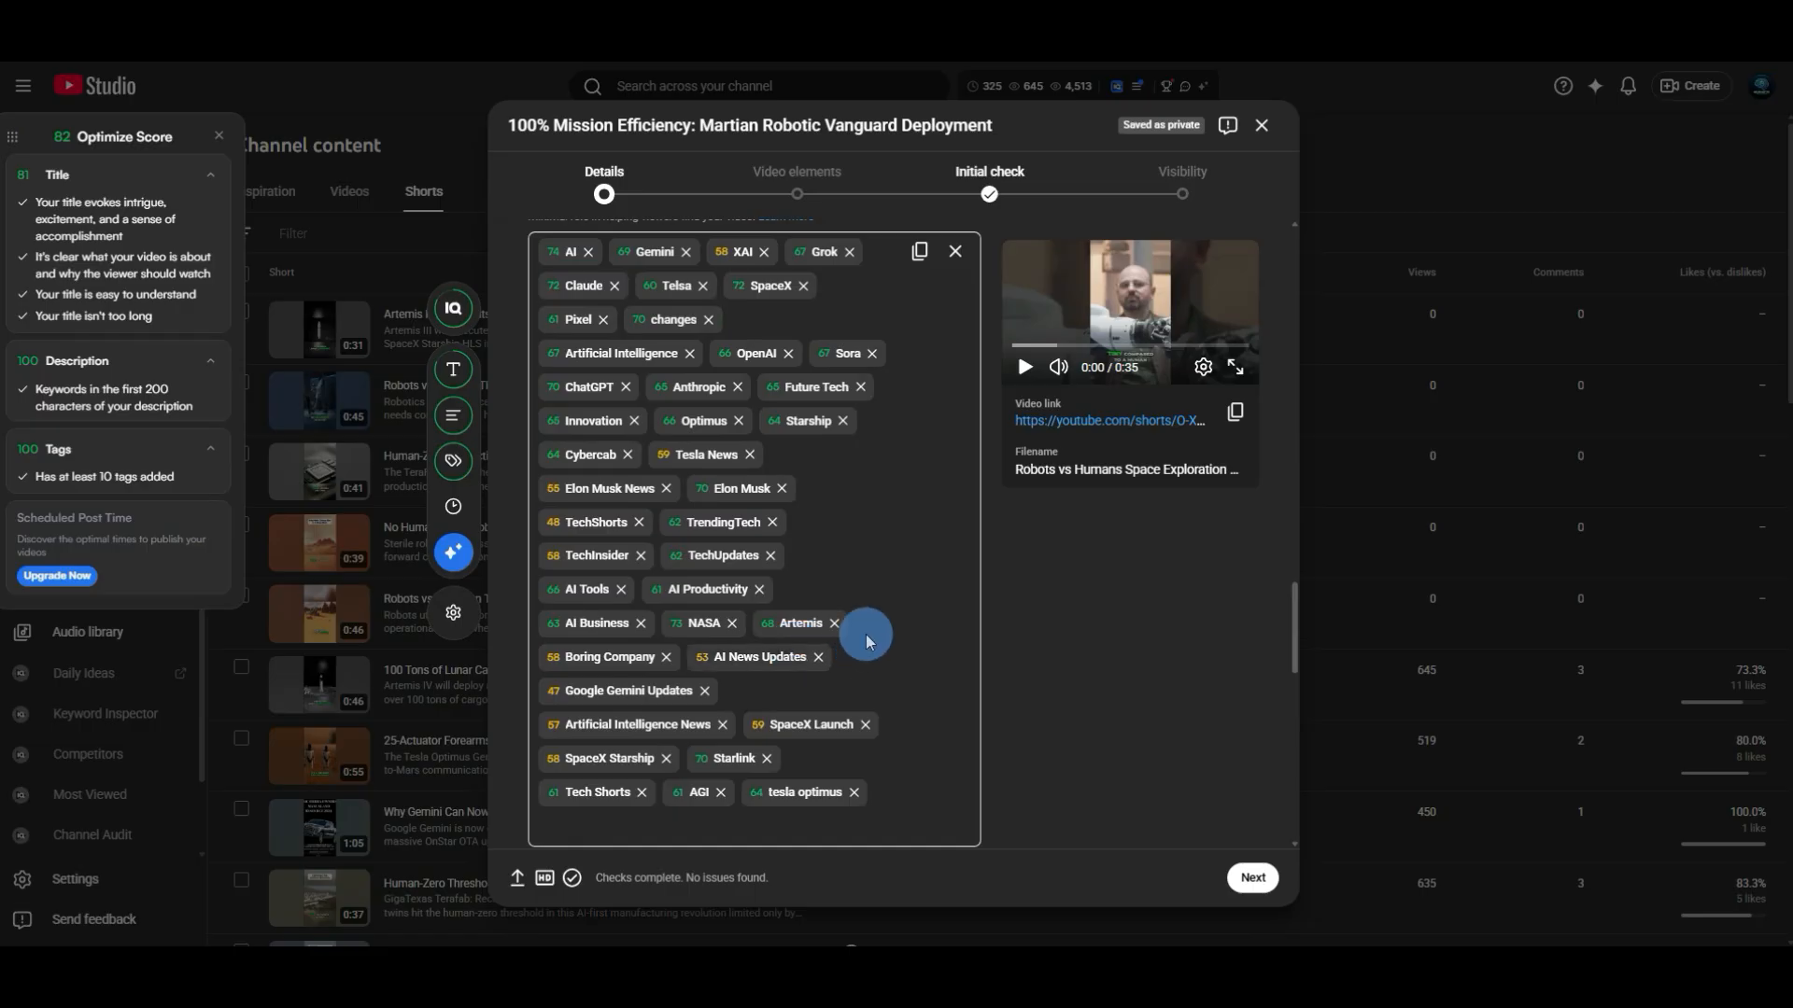
scroll(761, 560, "up", 1)
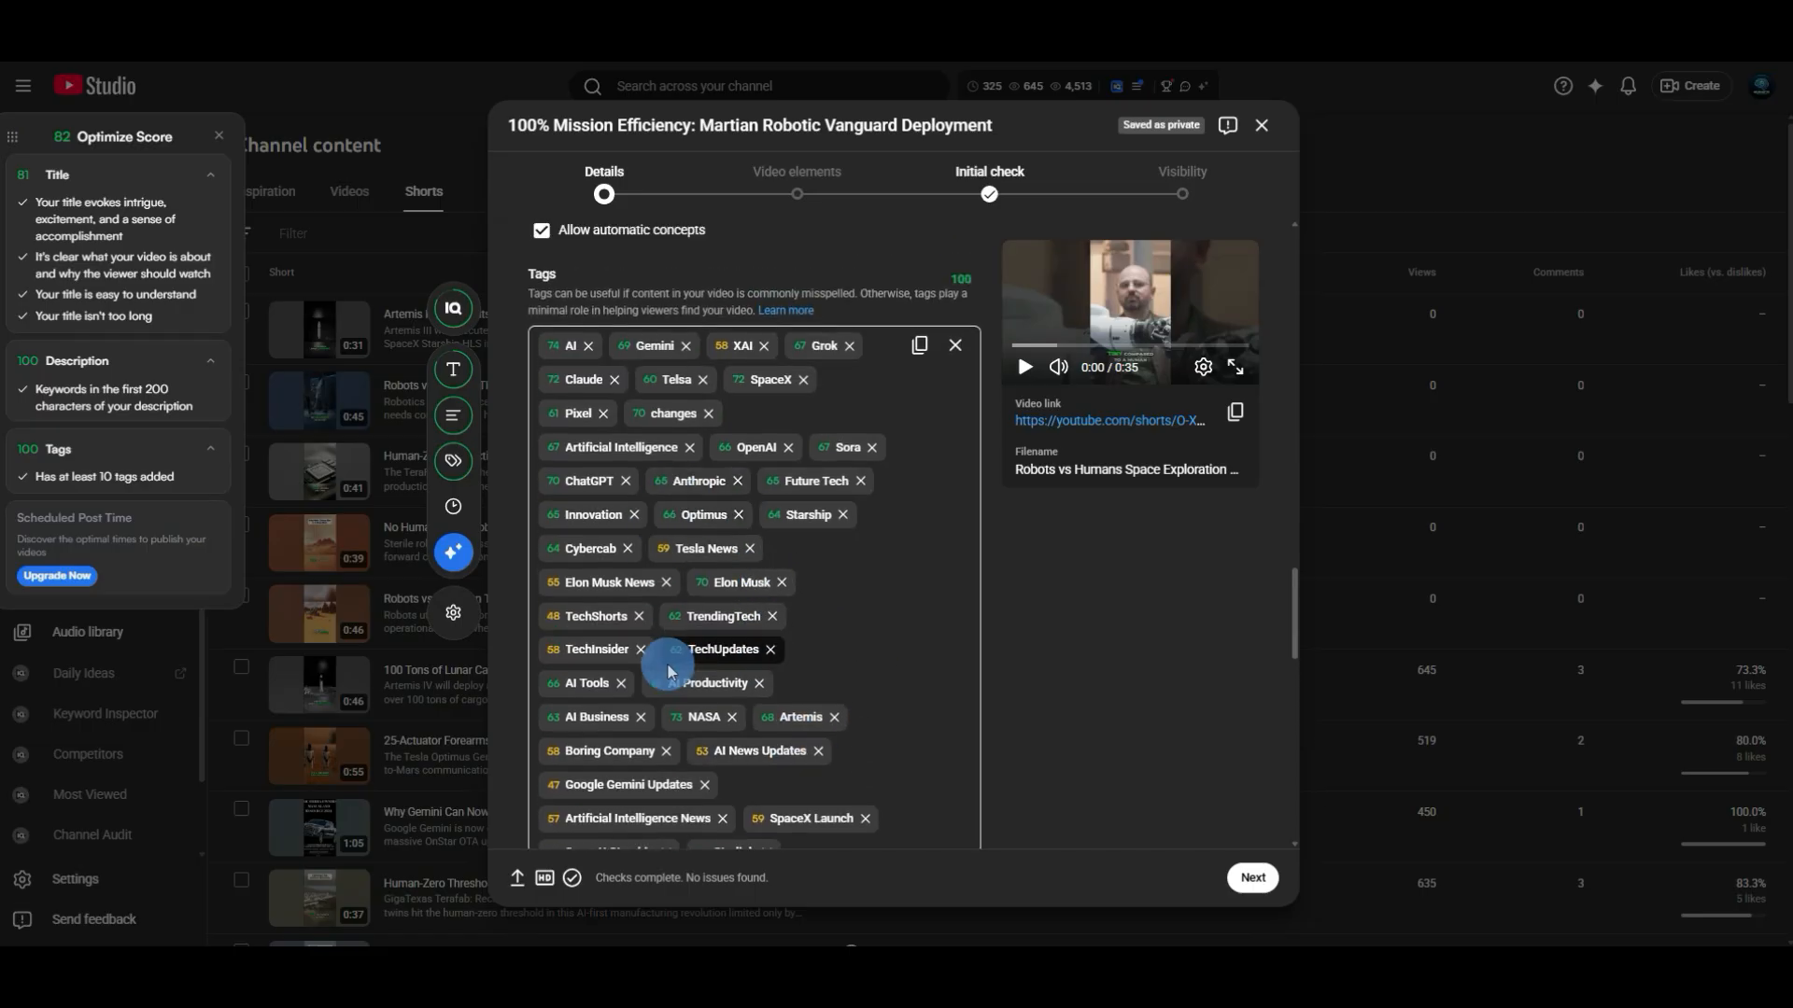
scroll(667, 670, "down", 3)
scroll(728, 737, "up", 2)
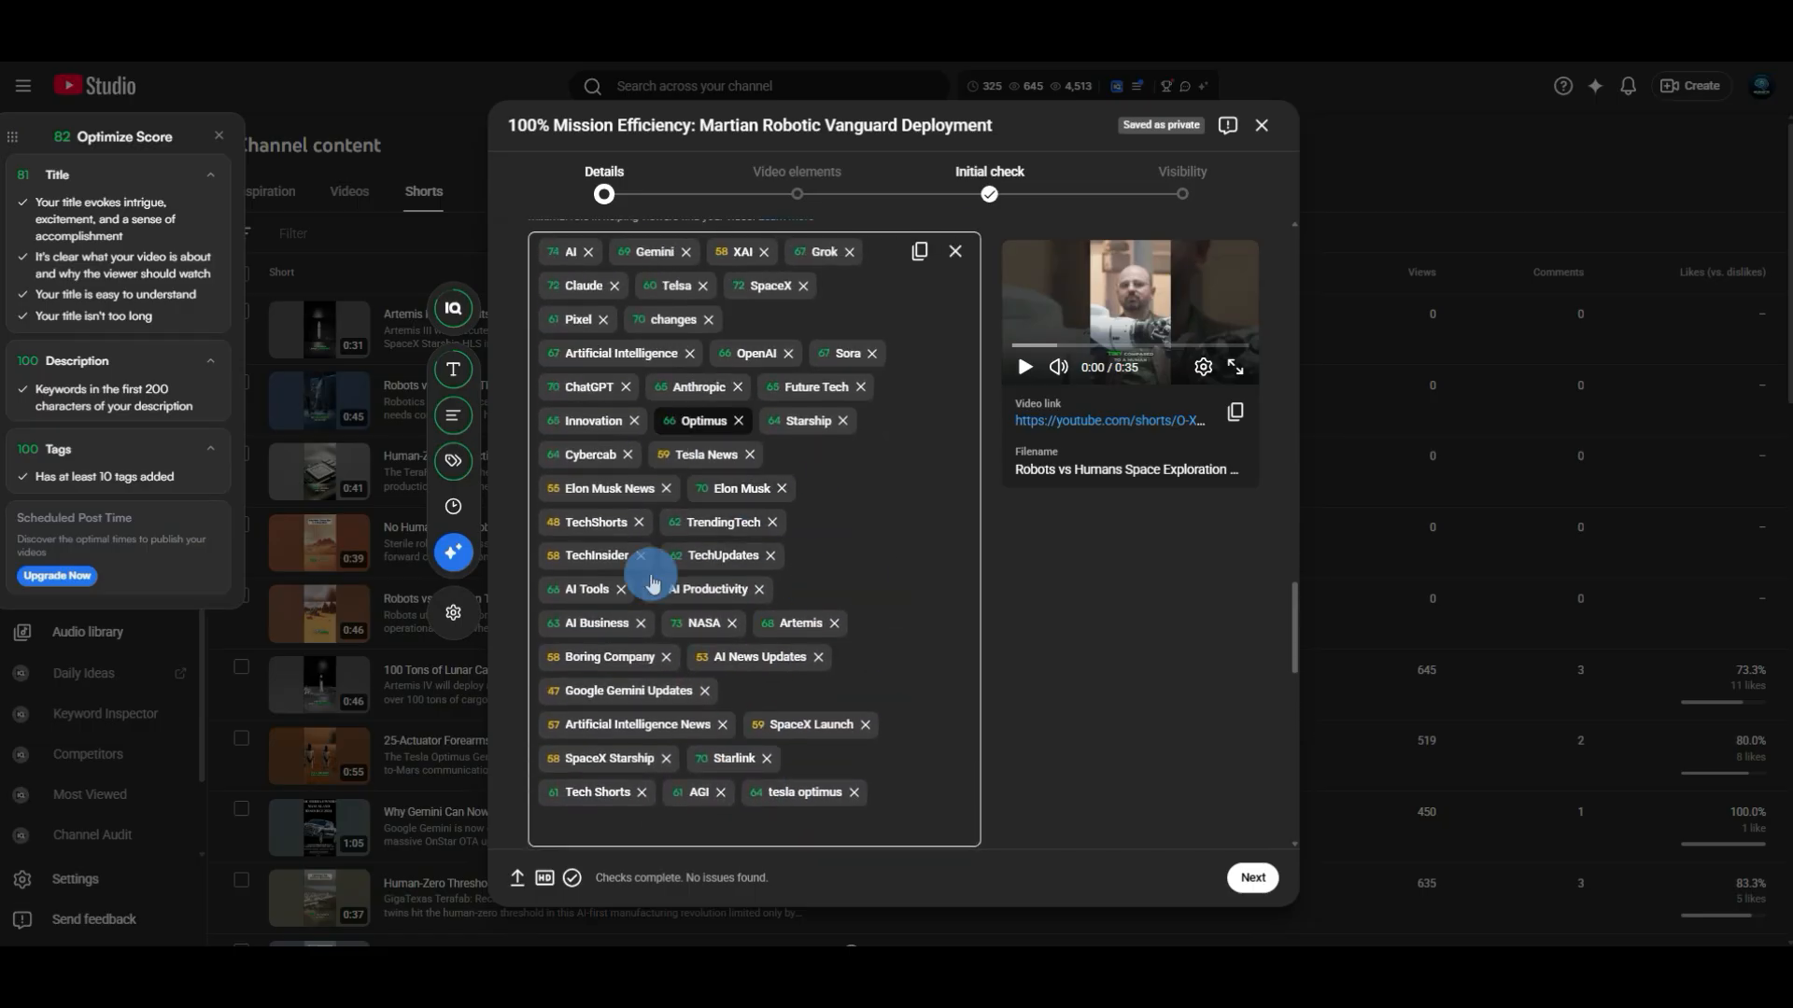
scroll(652, 580, "up", 3)
scroll(748, 632, "up", 2)
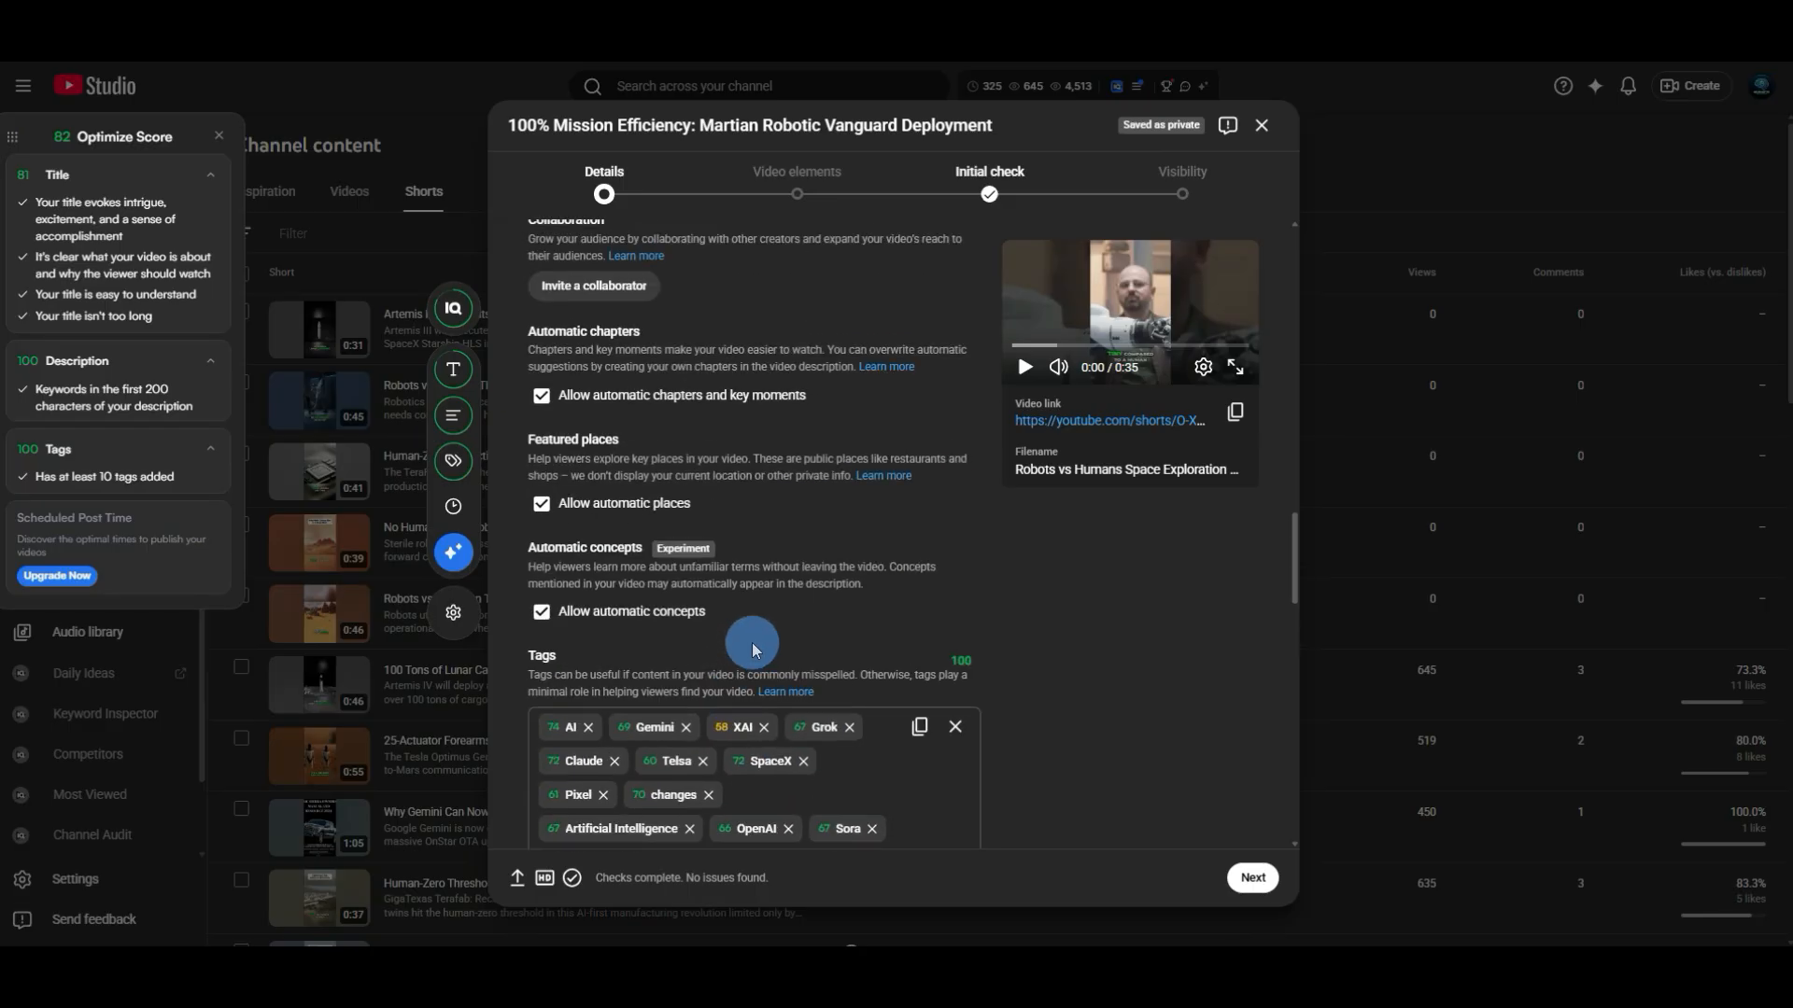
scroll(752, 642, "up", 15)
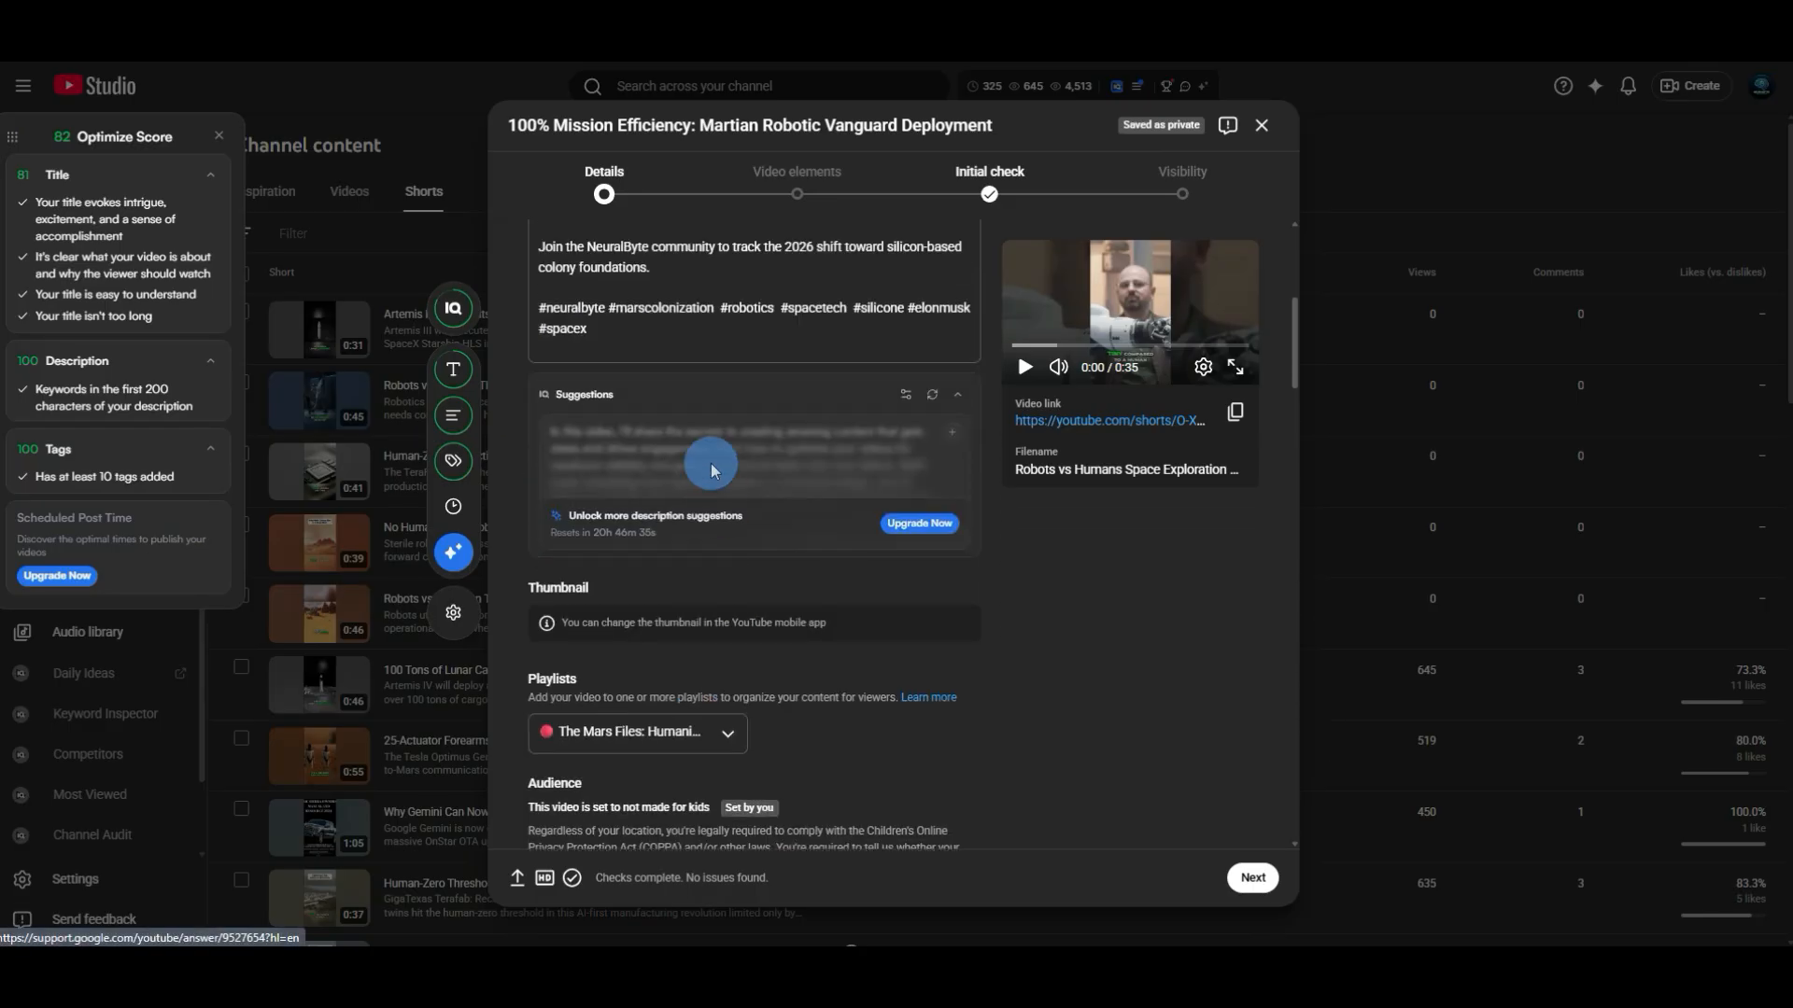
scroll(710, 463, "up", 3)
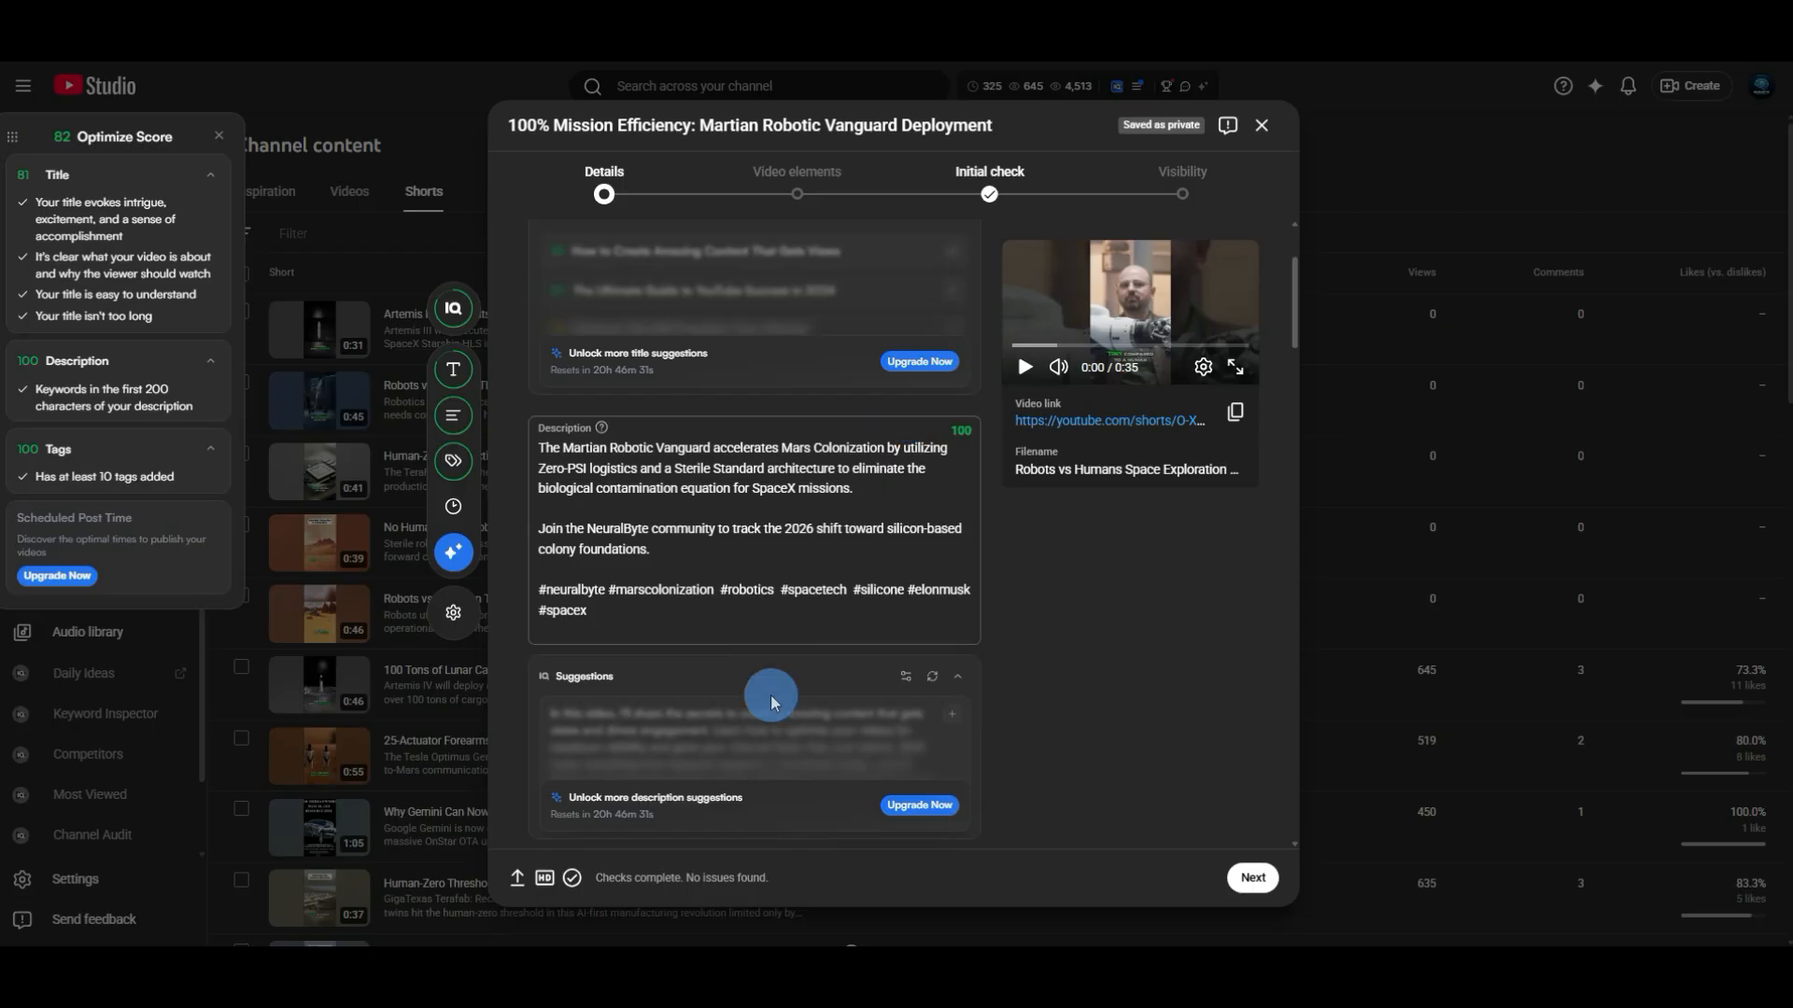
scroll(770, 695, "down", 15)
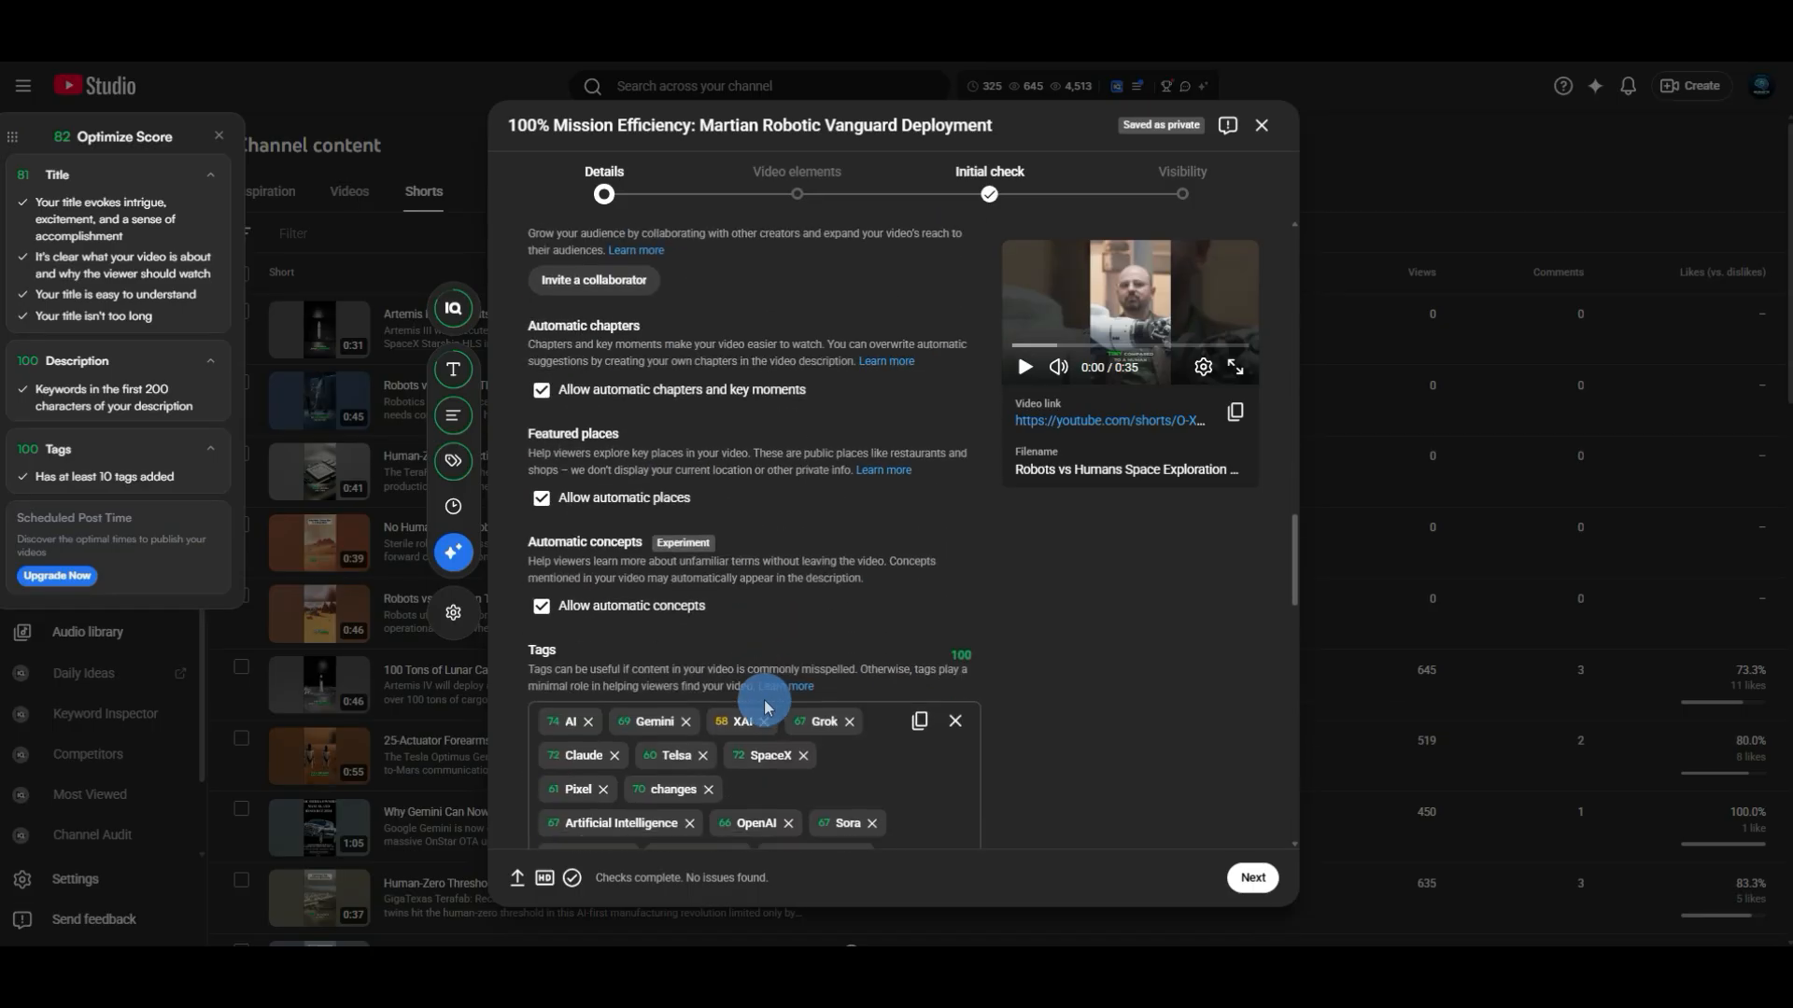
scroll(764, 700, "down", 15)
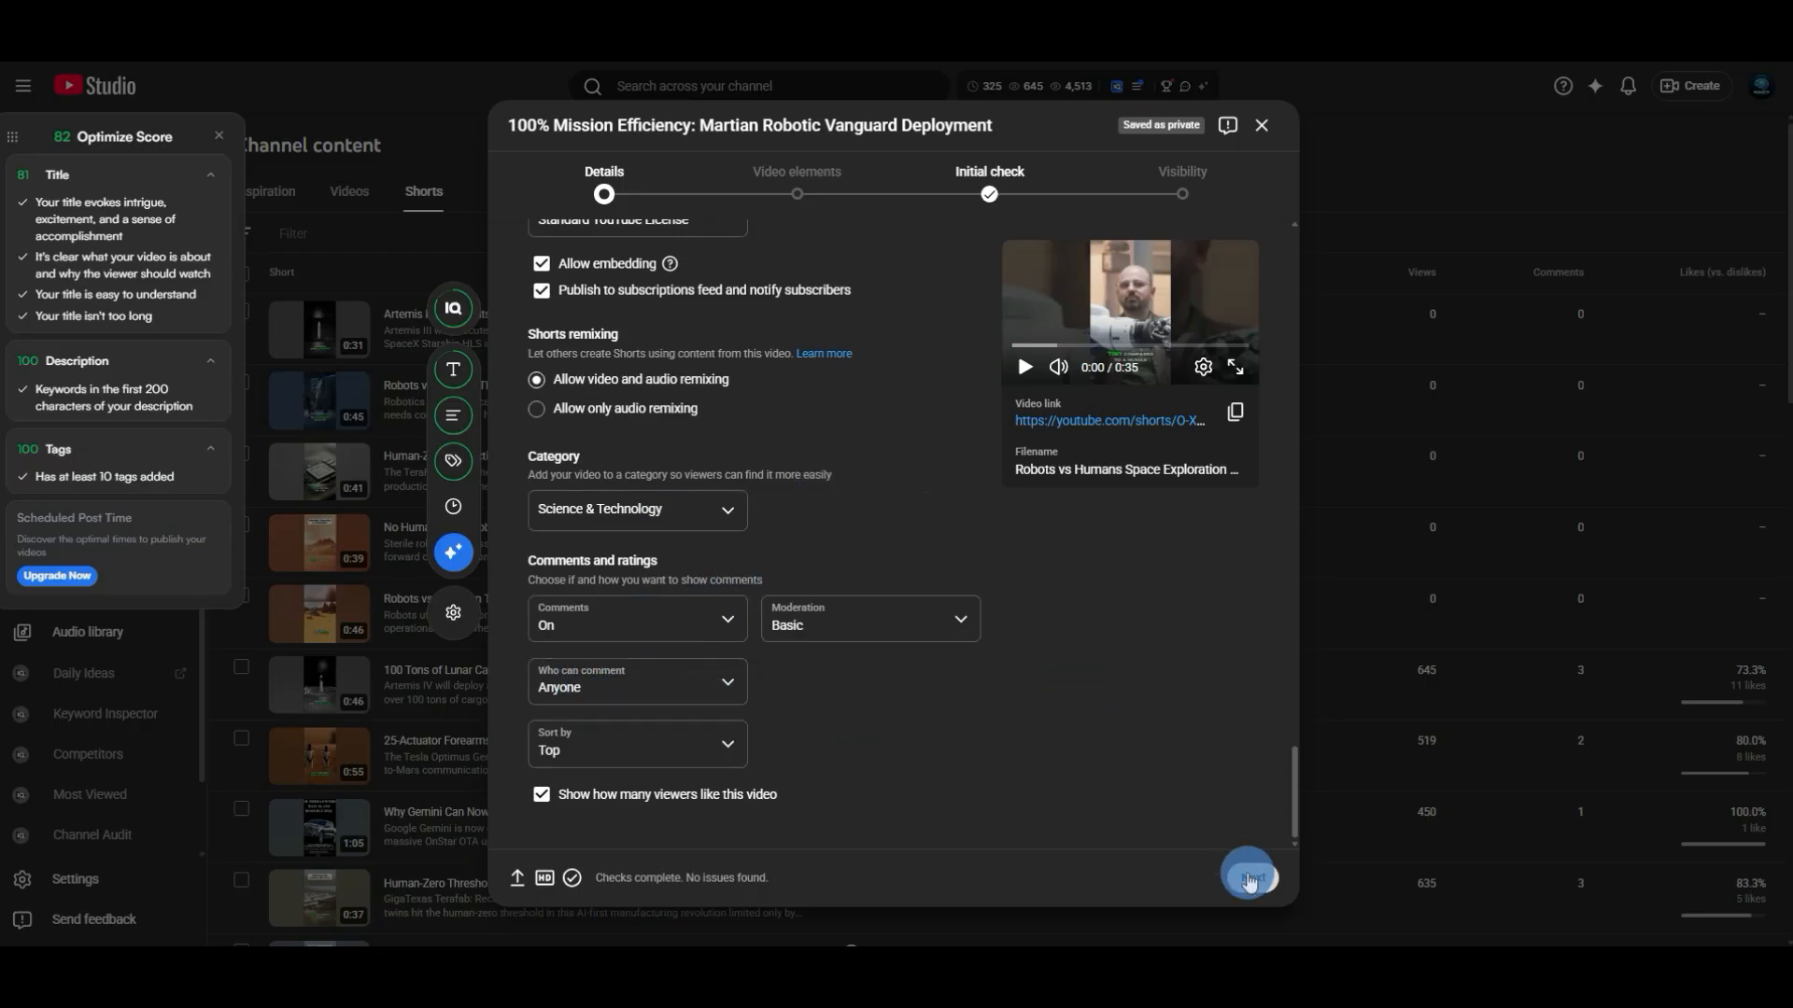
Continue to the video elements and add "Mars Has a Problem: Humans Aren't Allowed" as the related video.
left_click(1249, 879)
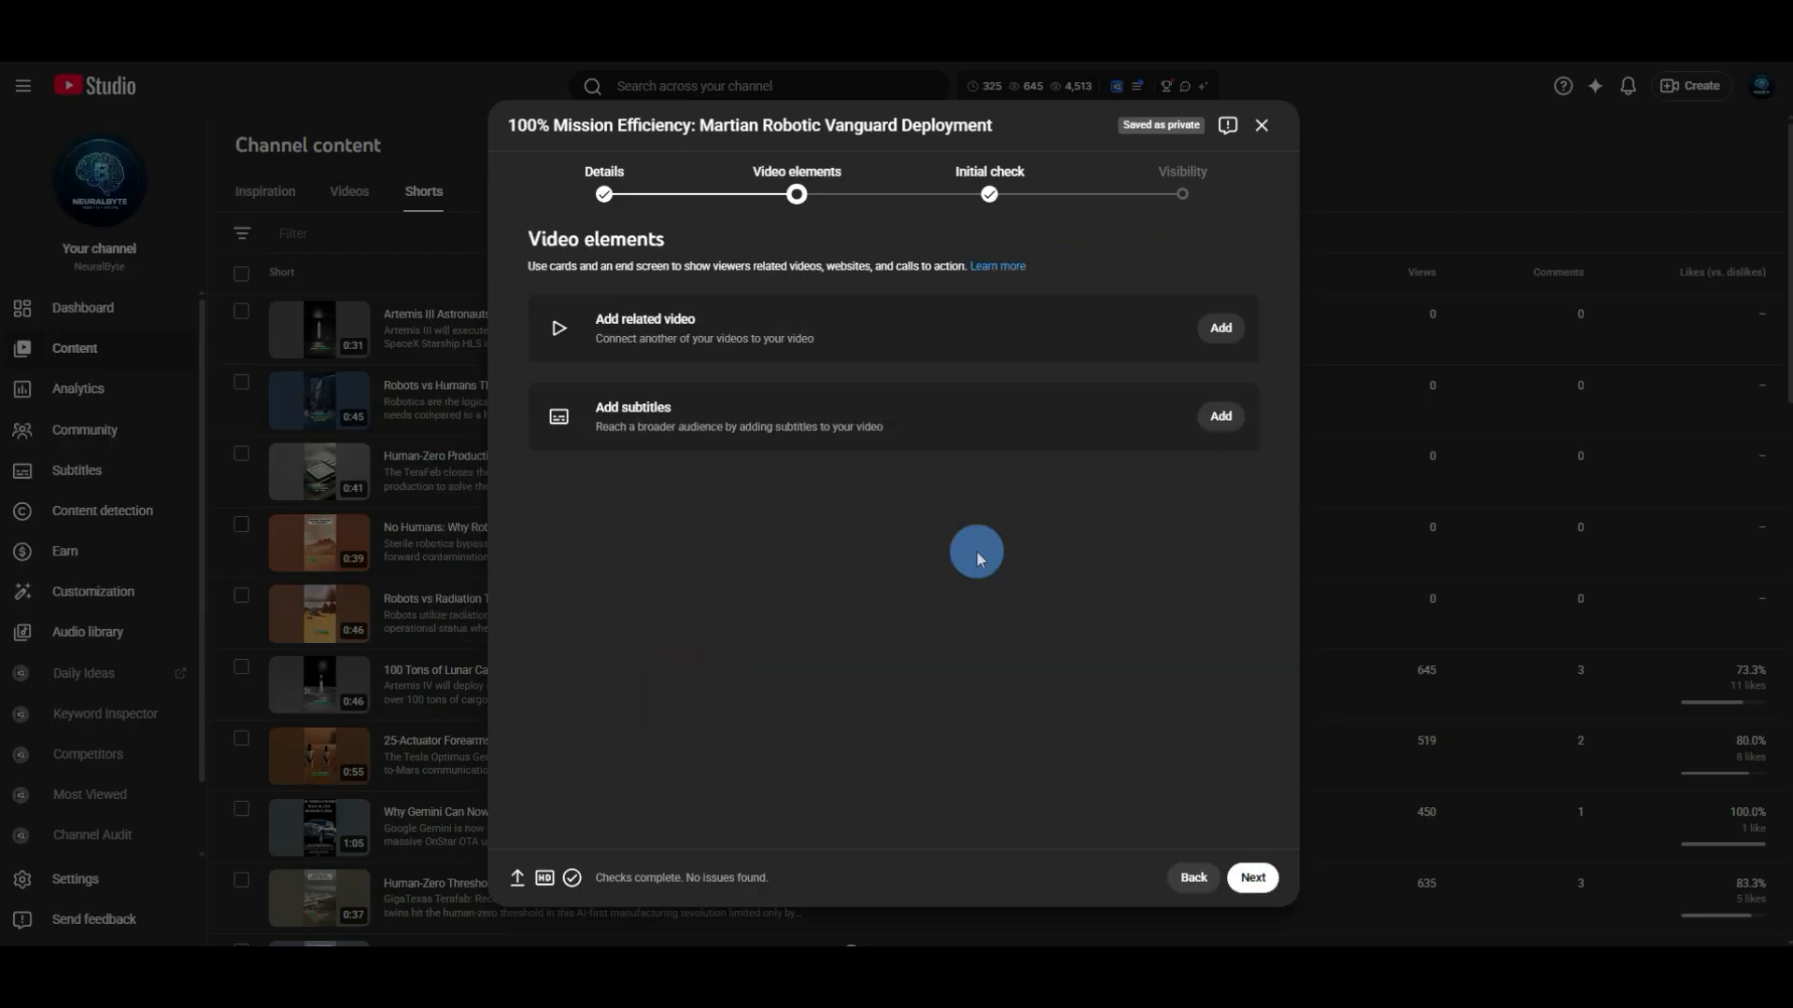
left_click(1214, 342)
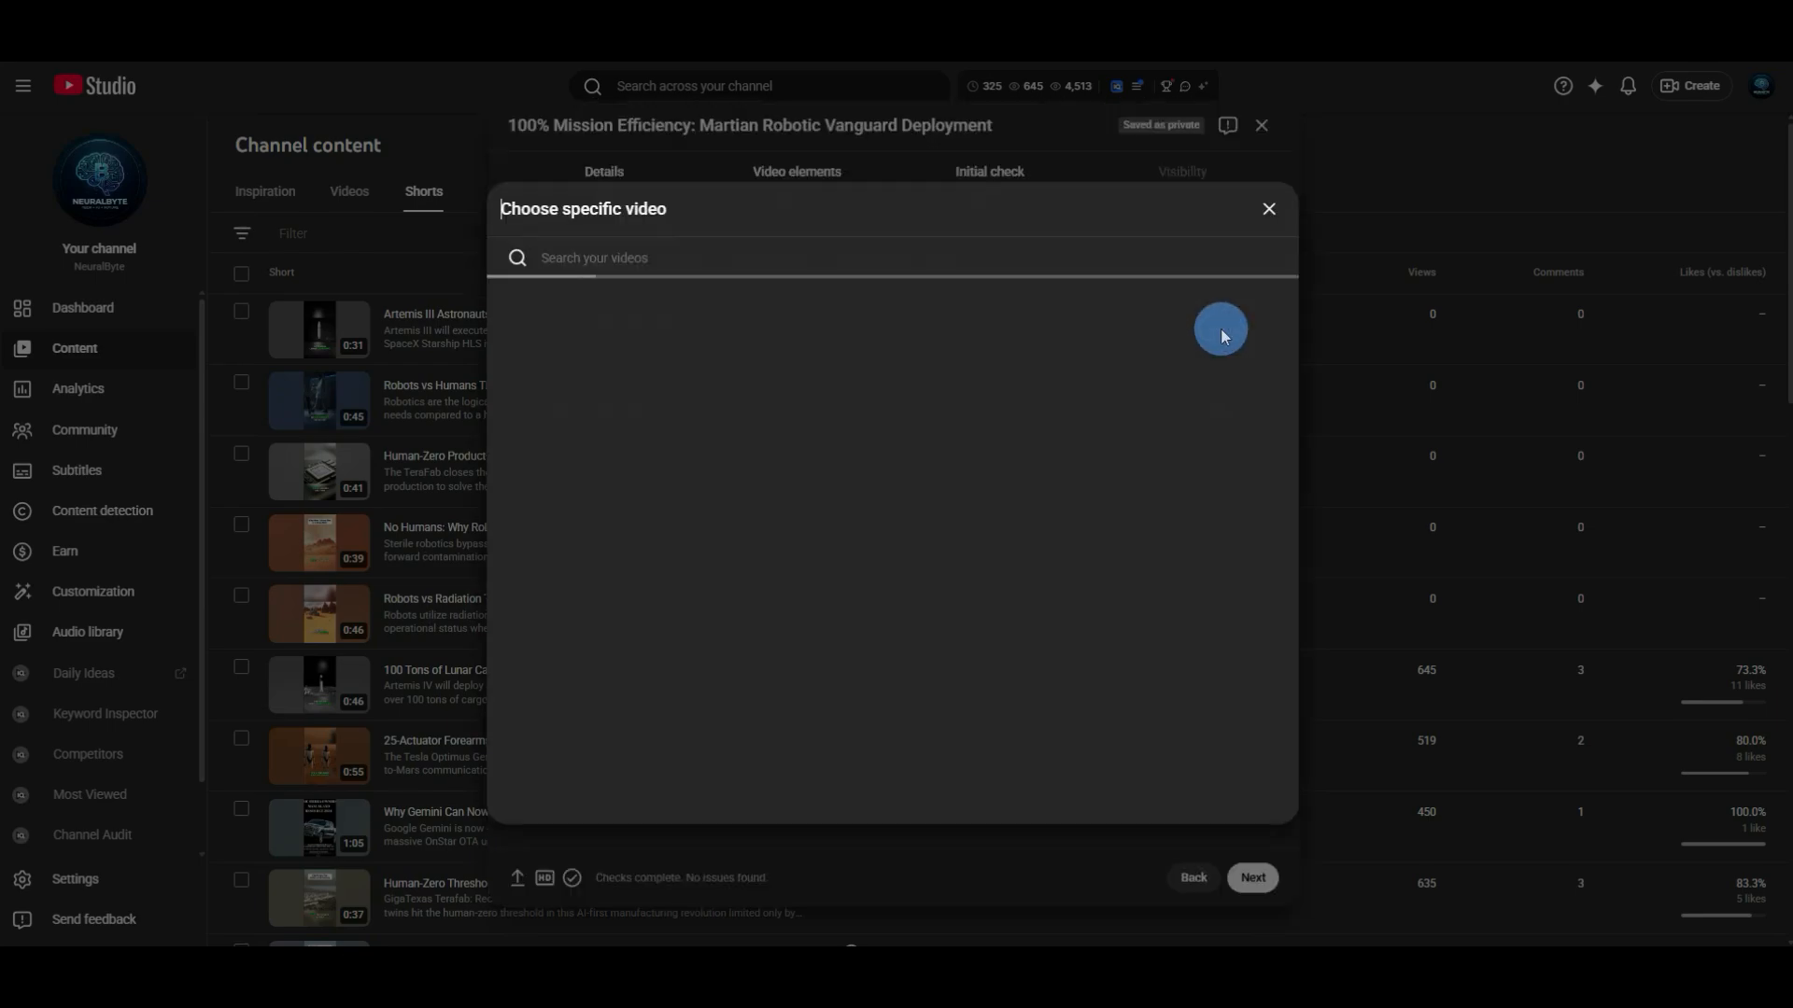
scroll(885, 504, "down", 3)
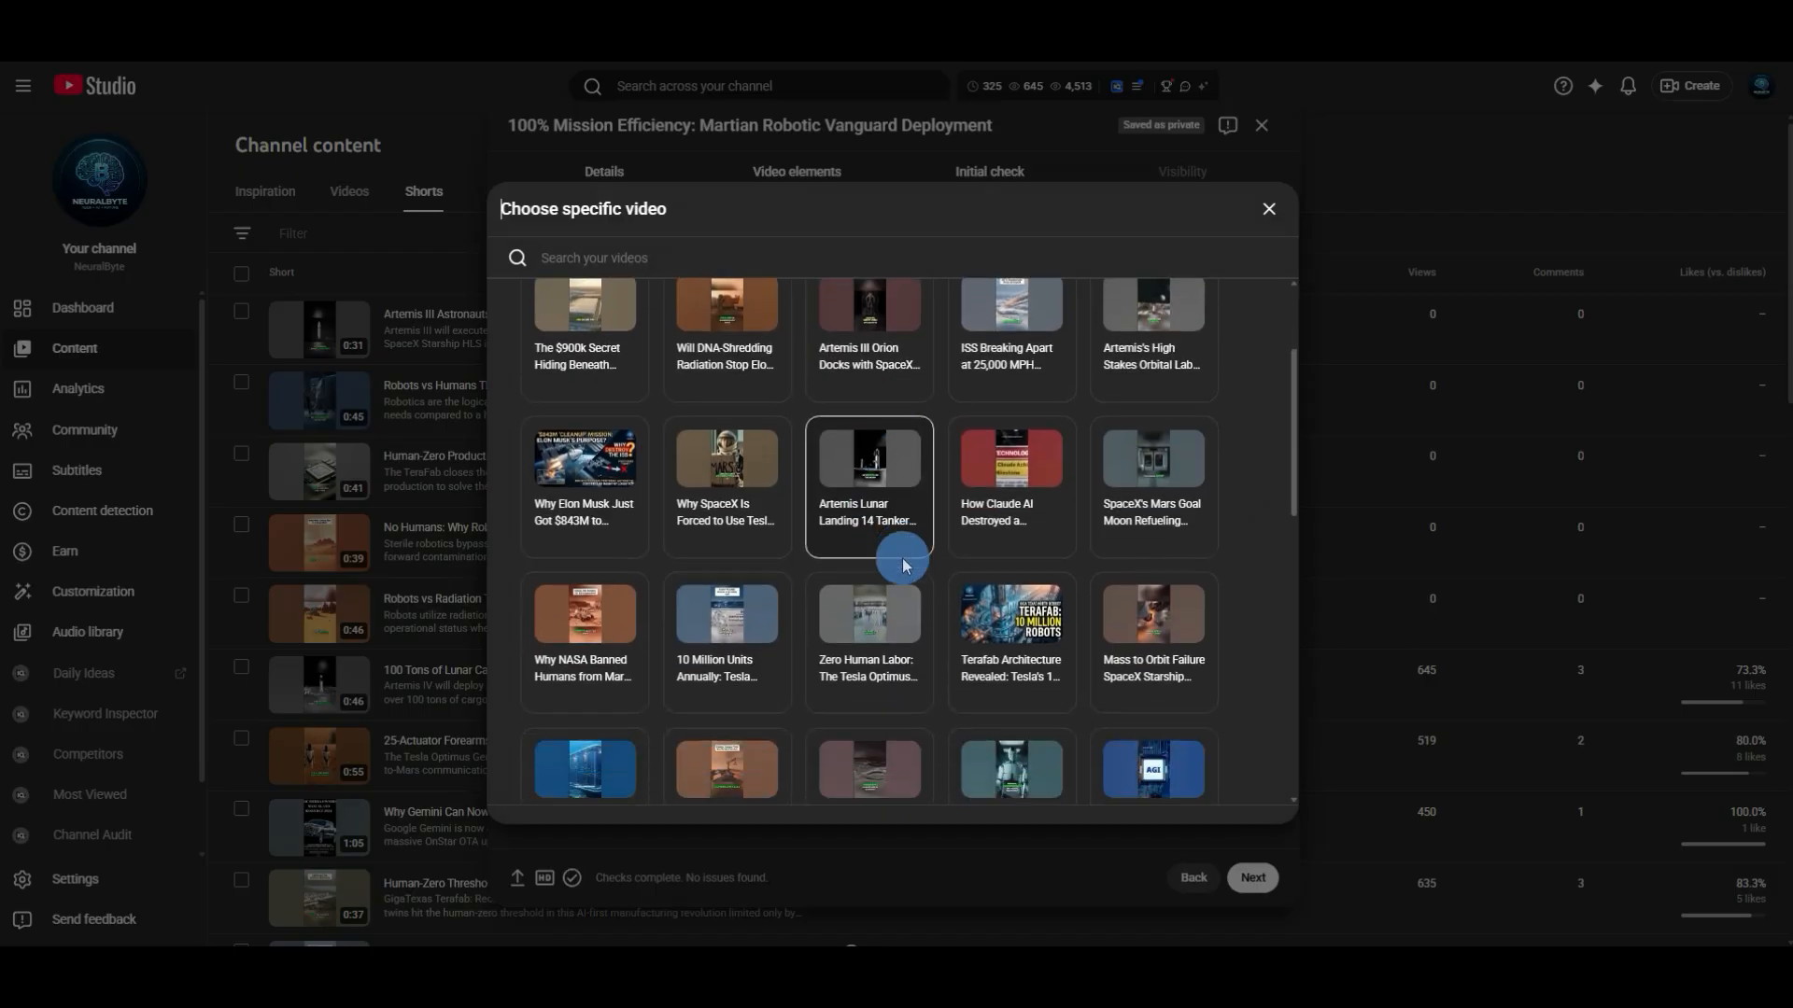
scroll(980, 653, "down", 2)
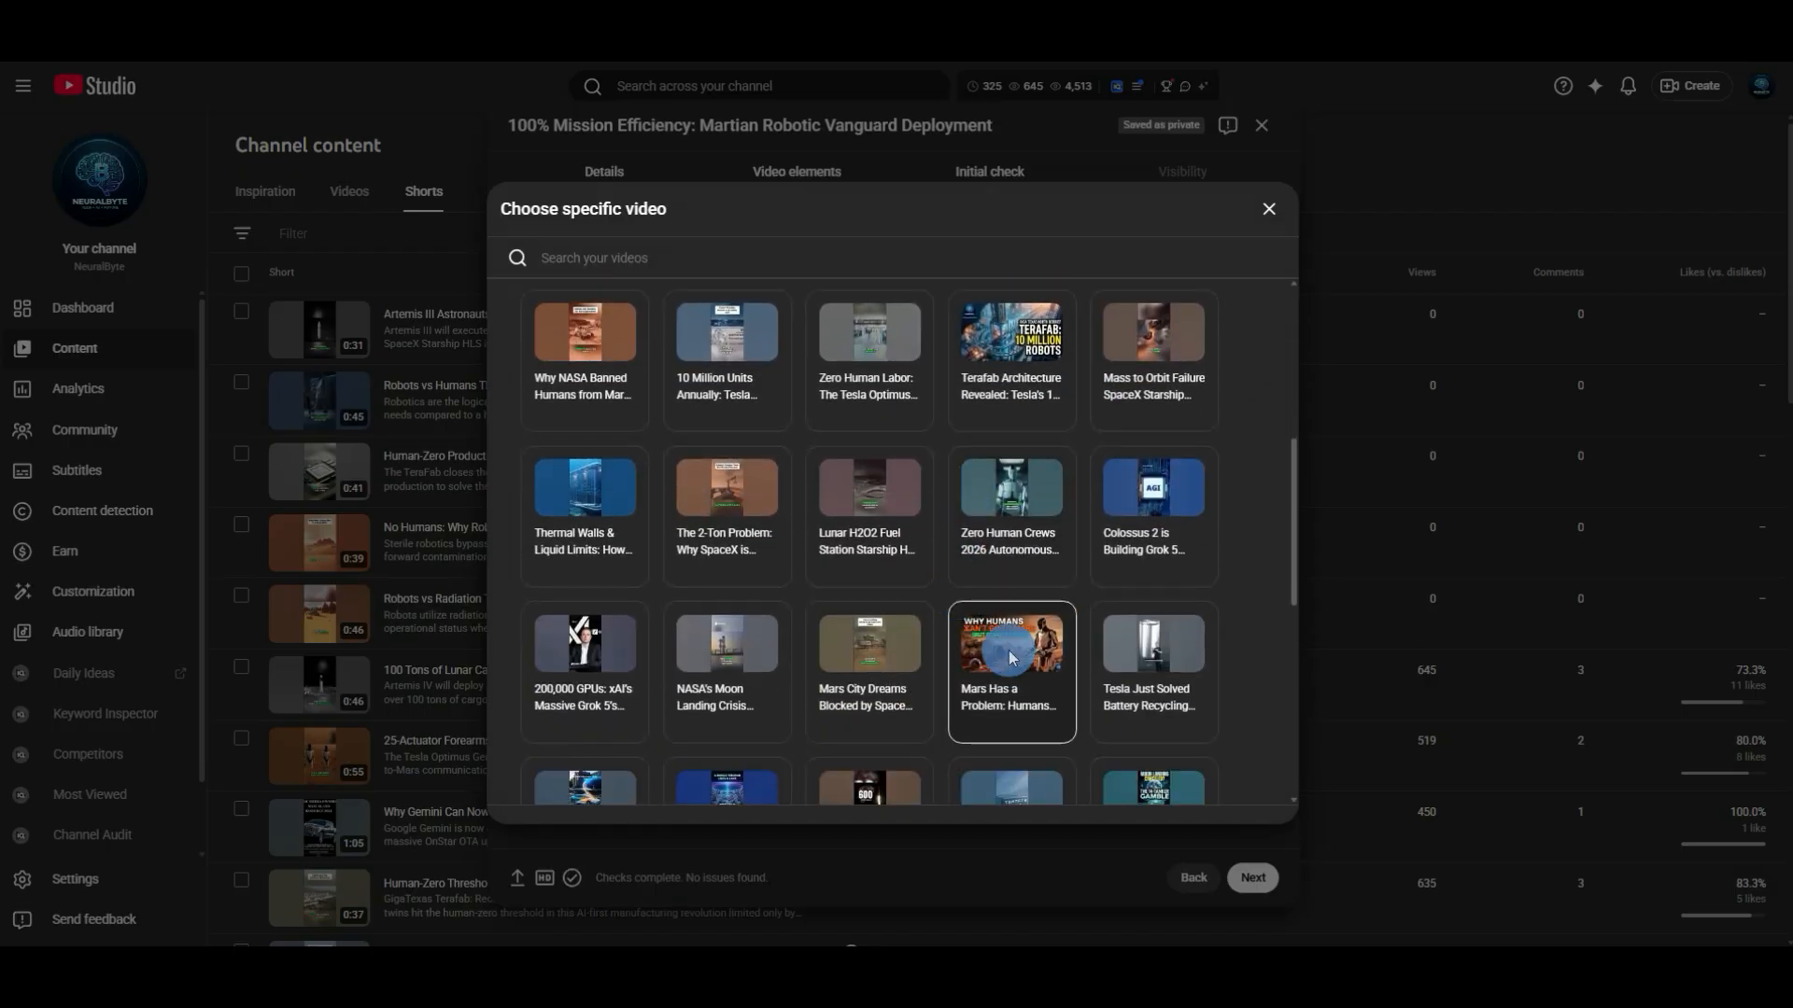
left_click(1010, 658)
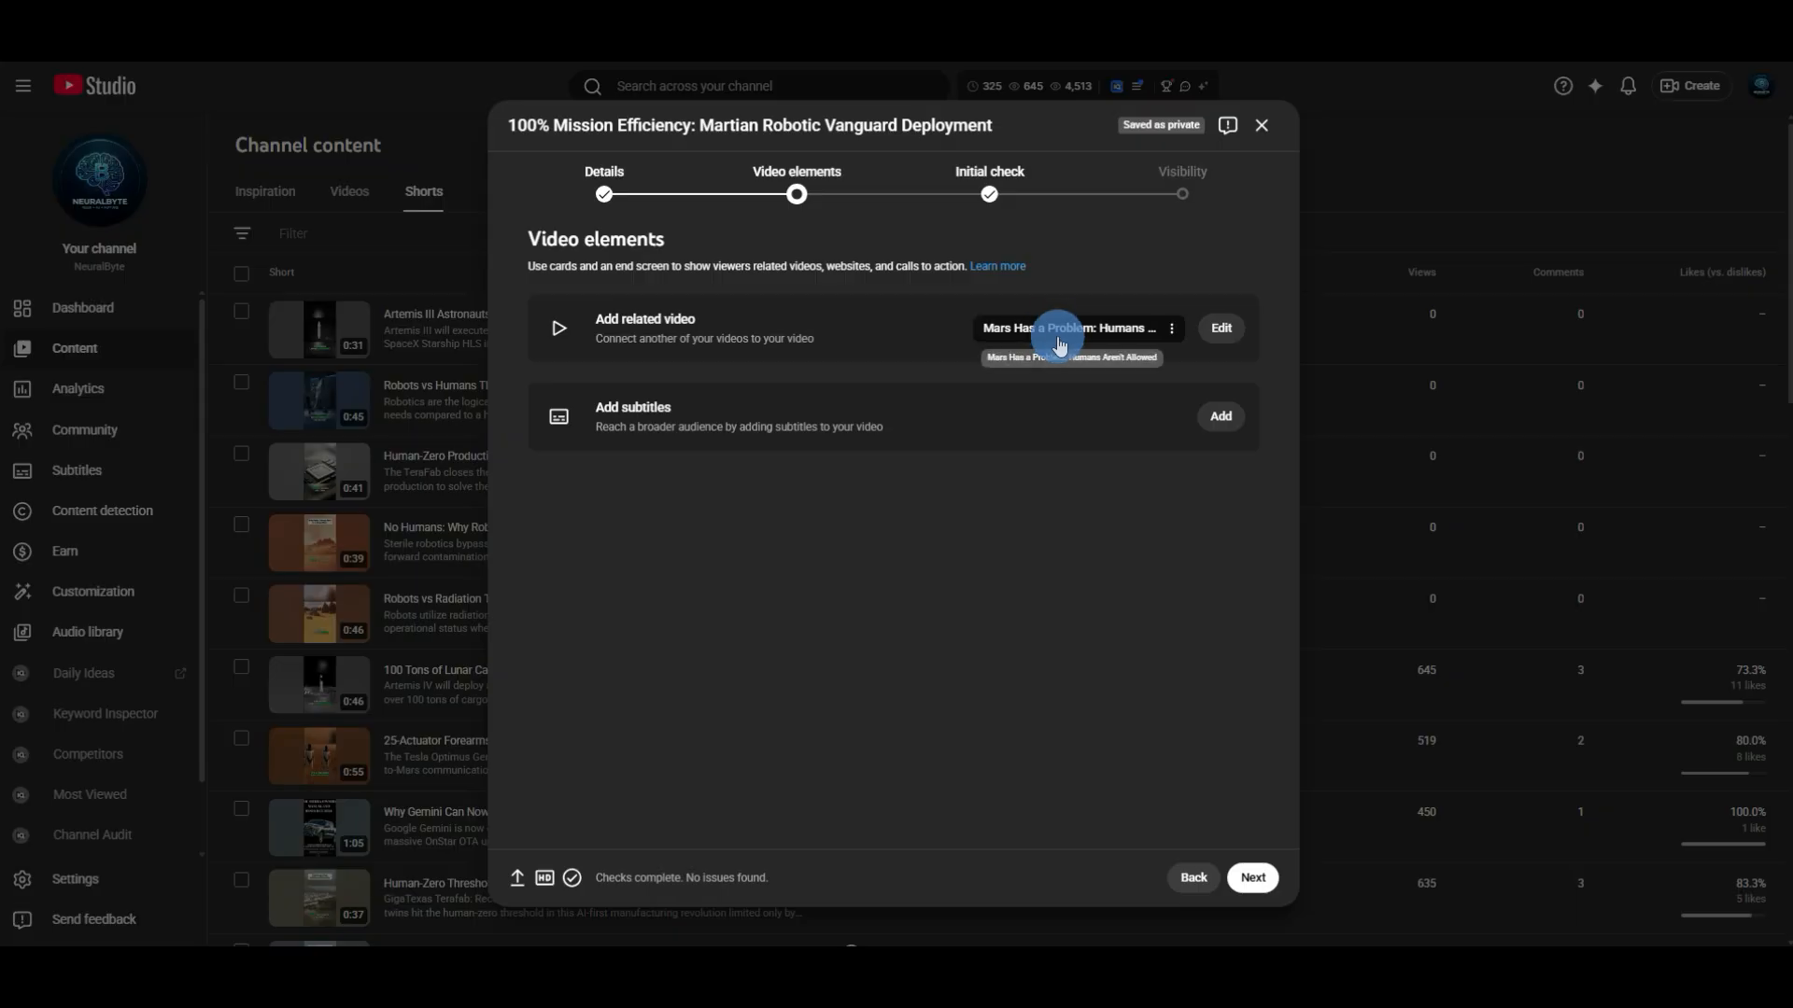
Proceed past the initial check to the visibility settings and set the scheduled public release date to May 6, 2026.
left_click(1253, 878)
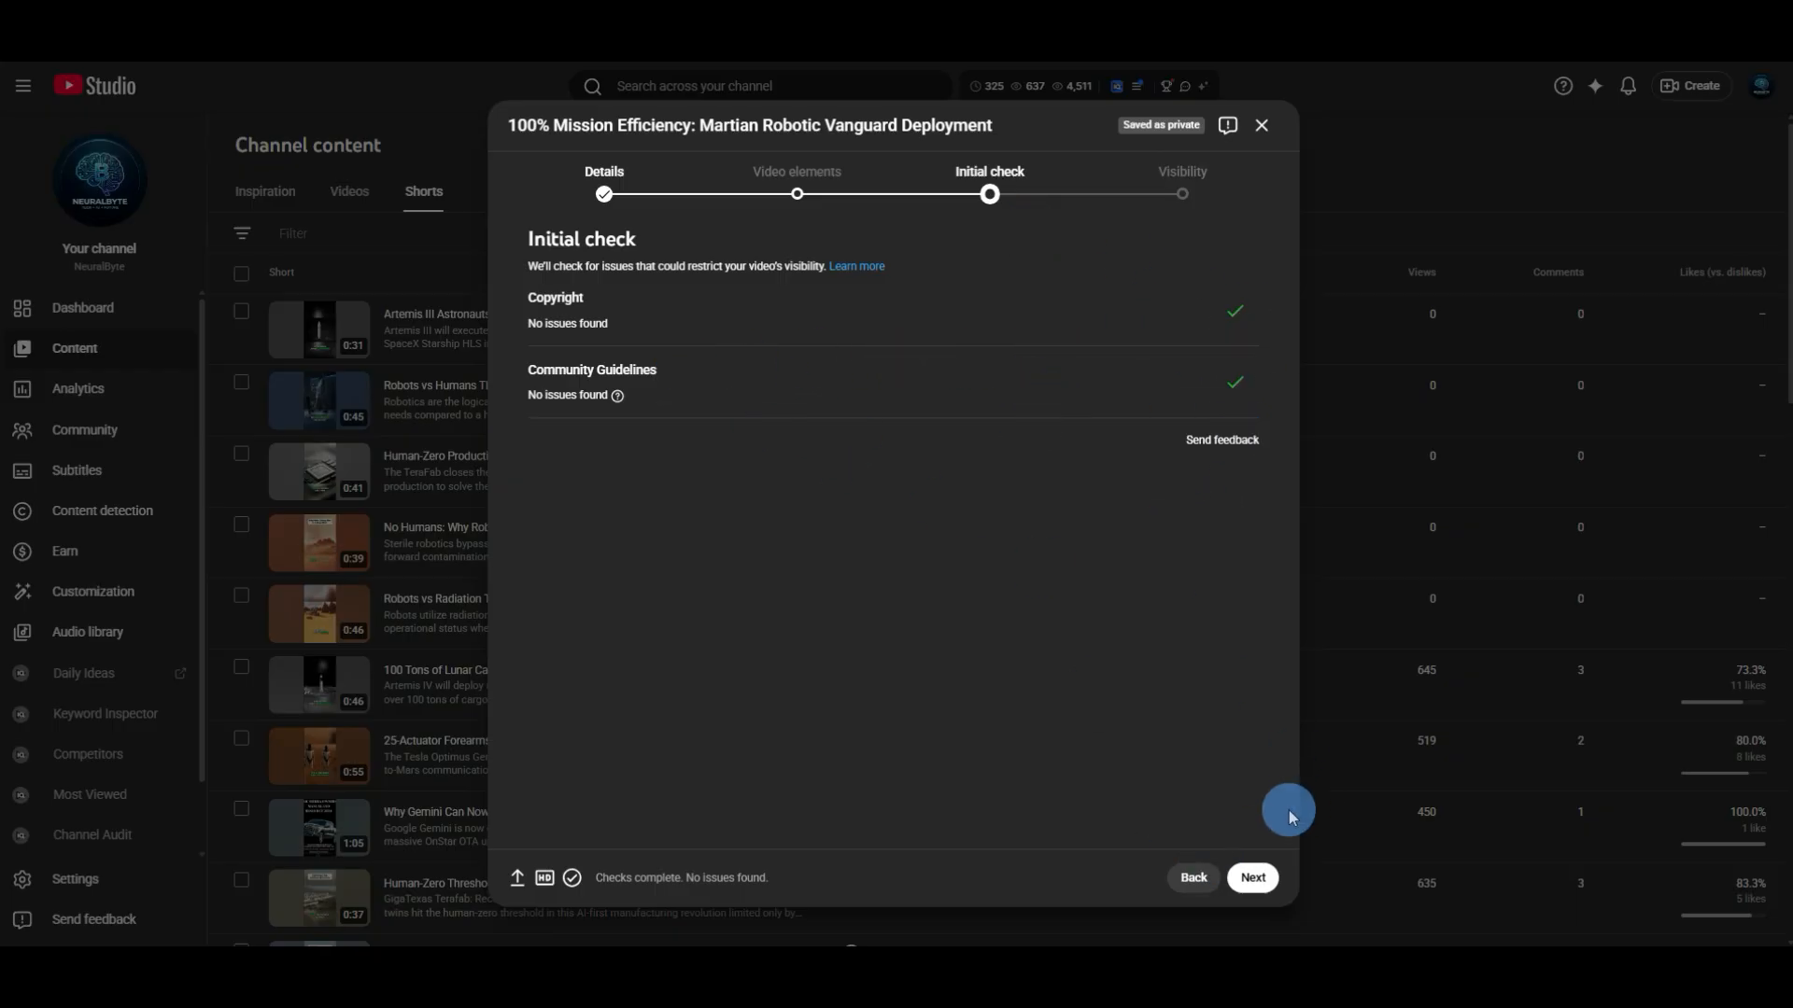
left_click(1252, 878)
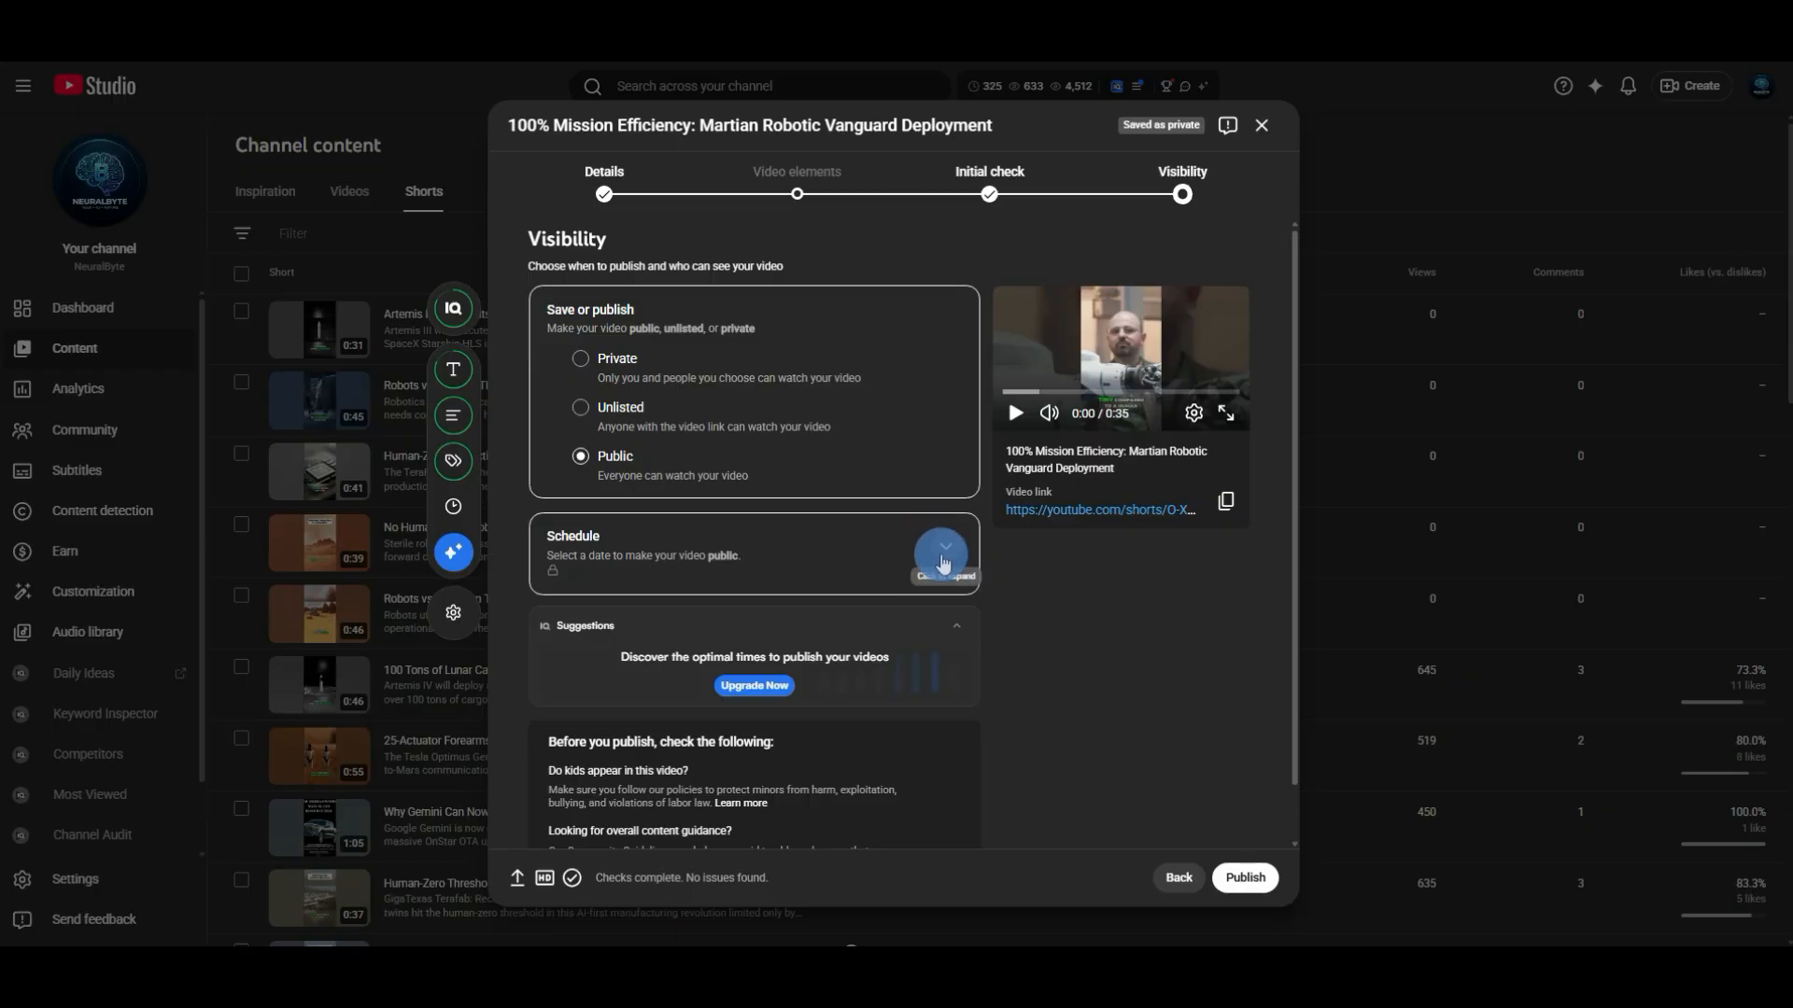
left_click(943, 558)
left_click(591, 471)
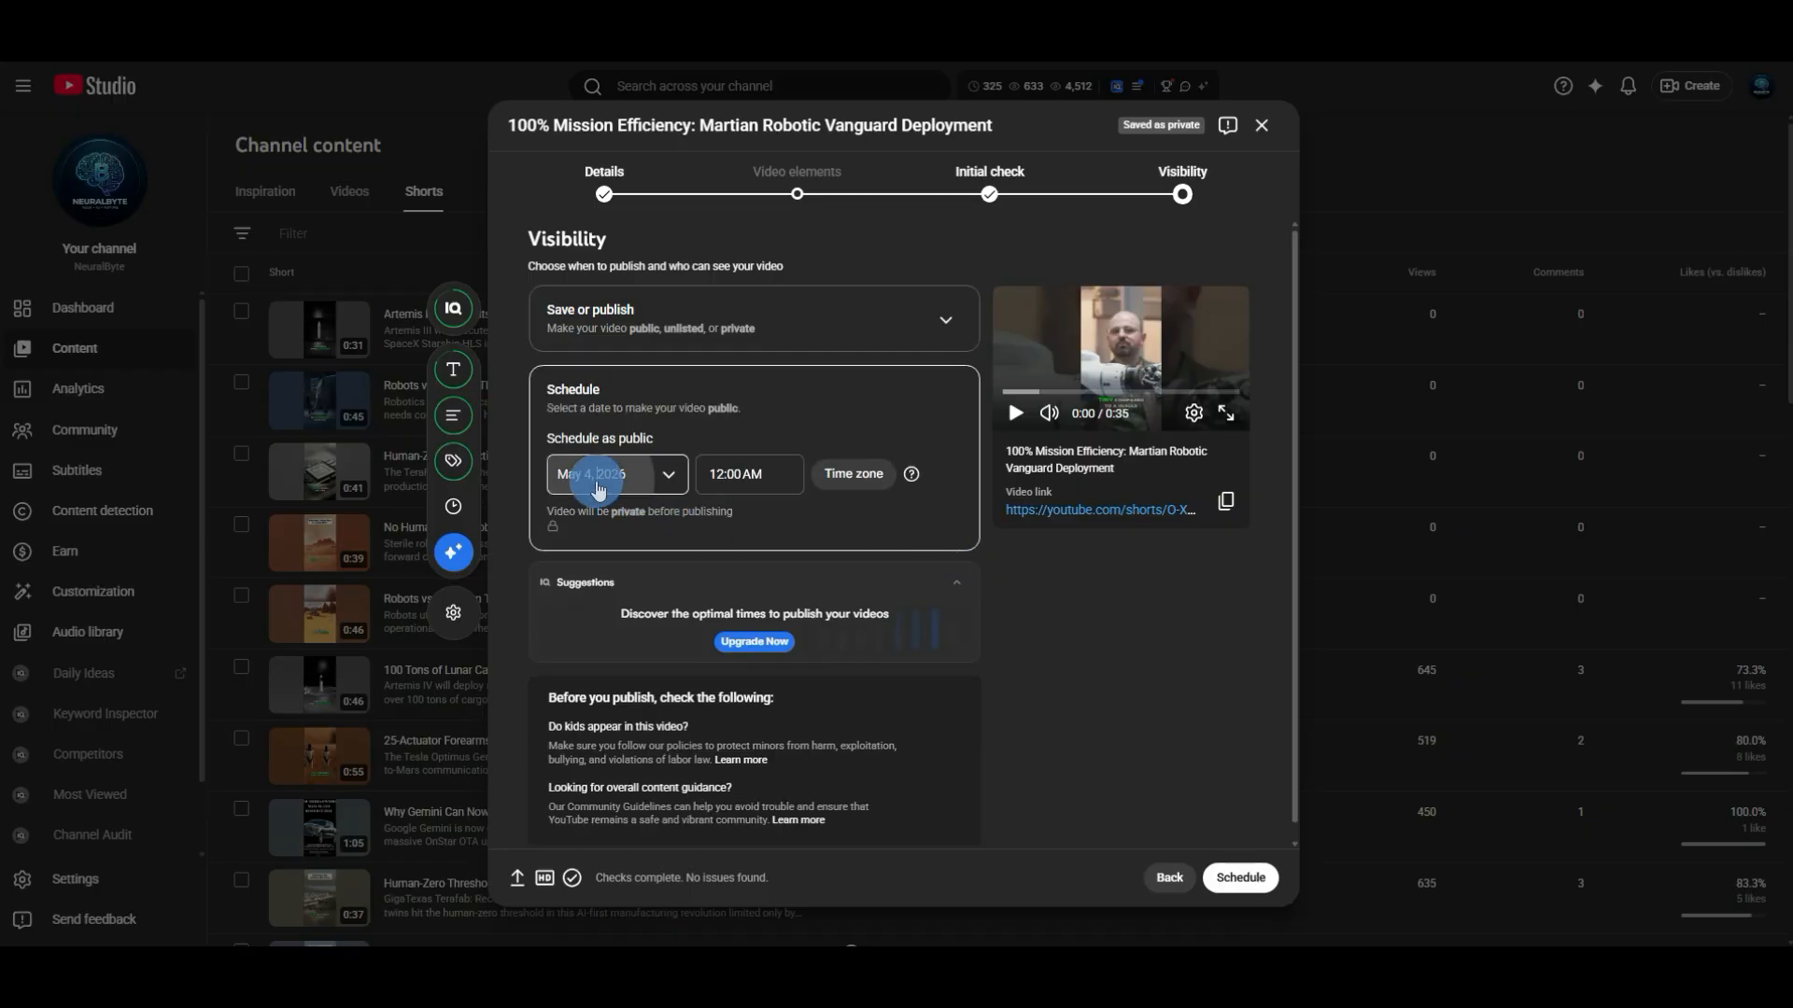
left_click(657, 570)
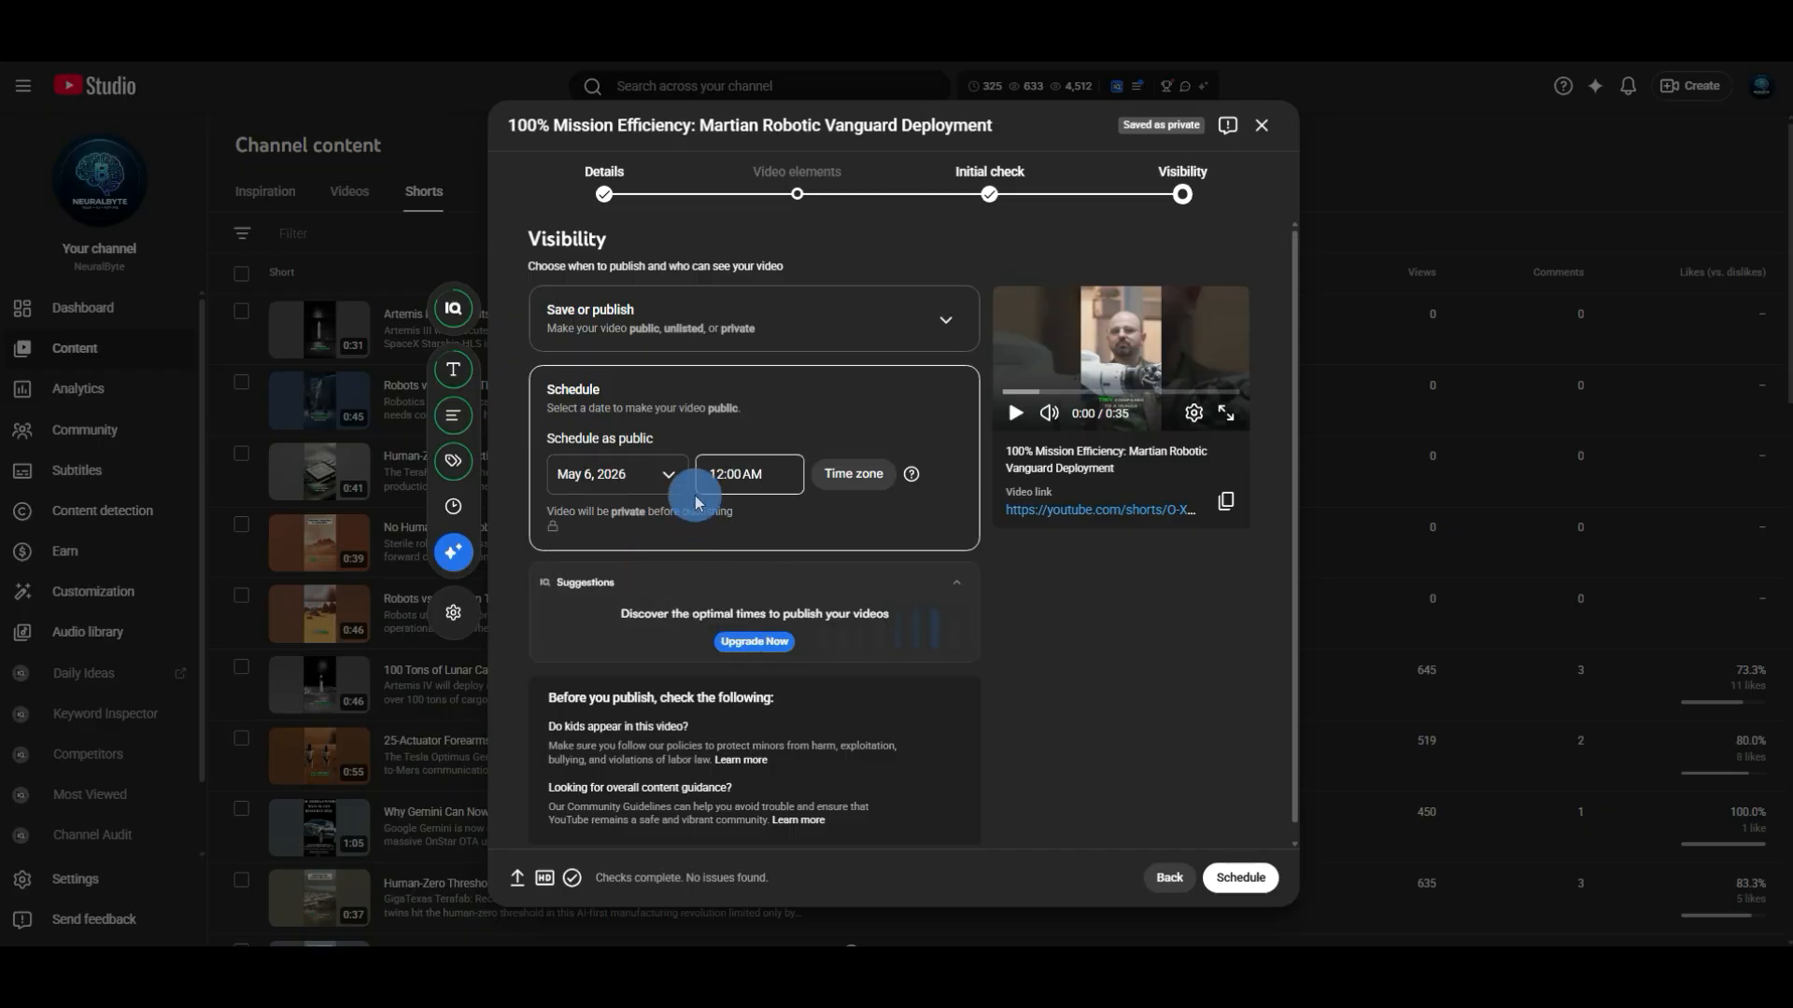
Set the release time to 11:00 AM, schedule the video and close the confirmation.
left_click(722, 476)
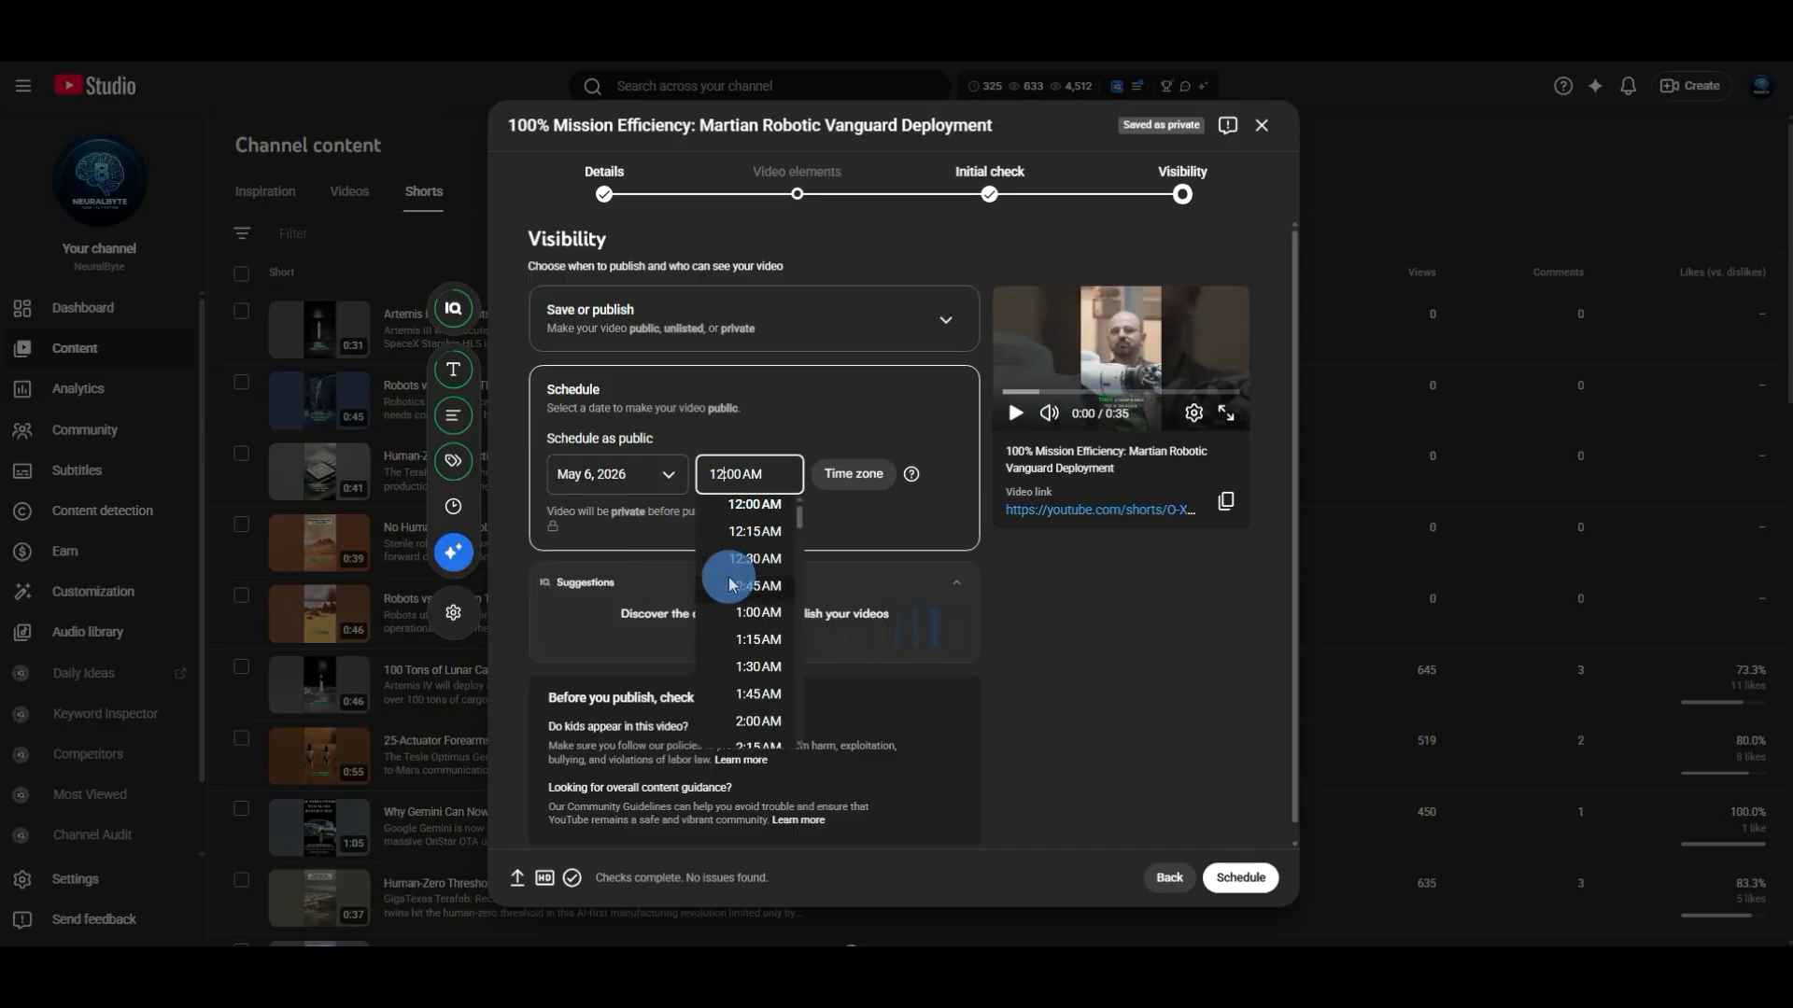
type("1")
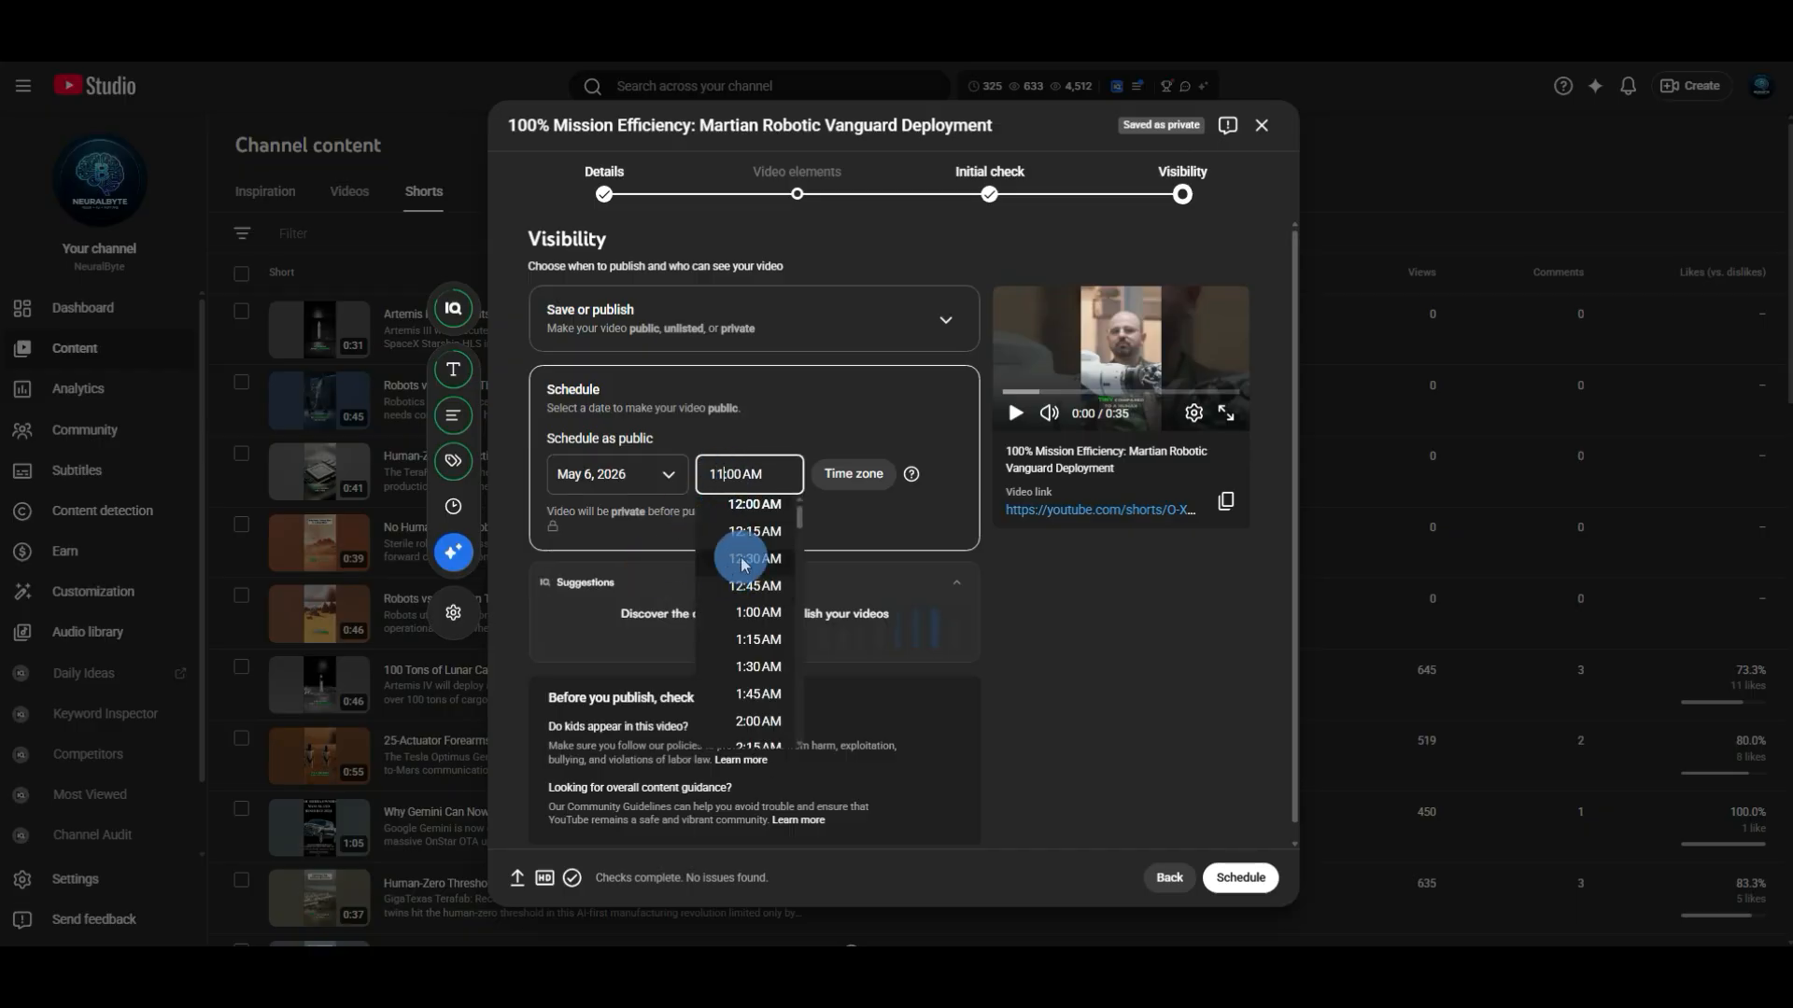
left_click(857, 537)
scroll(904, 580, "down", 1)
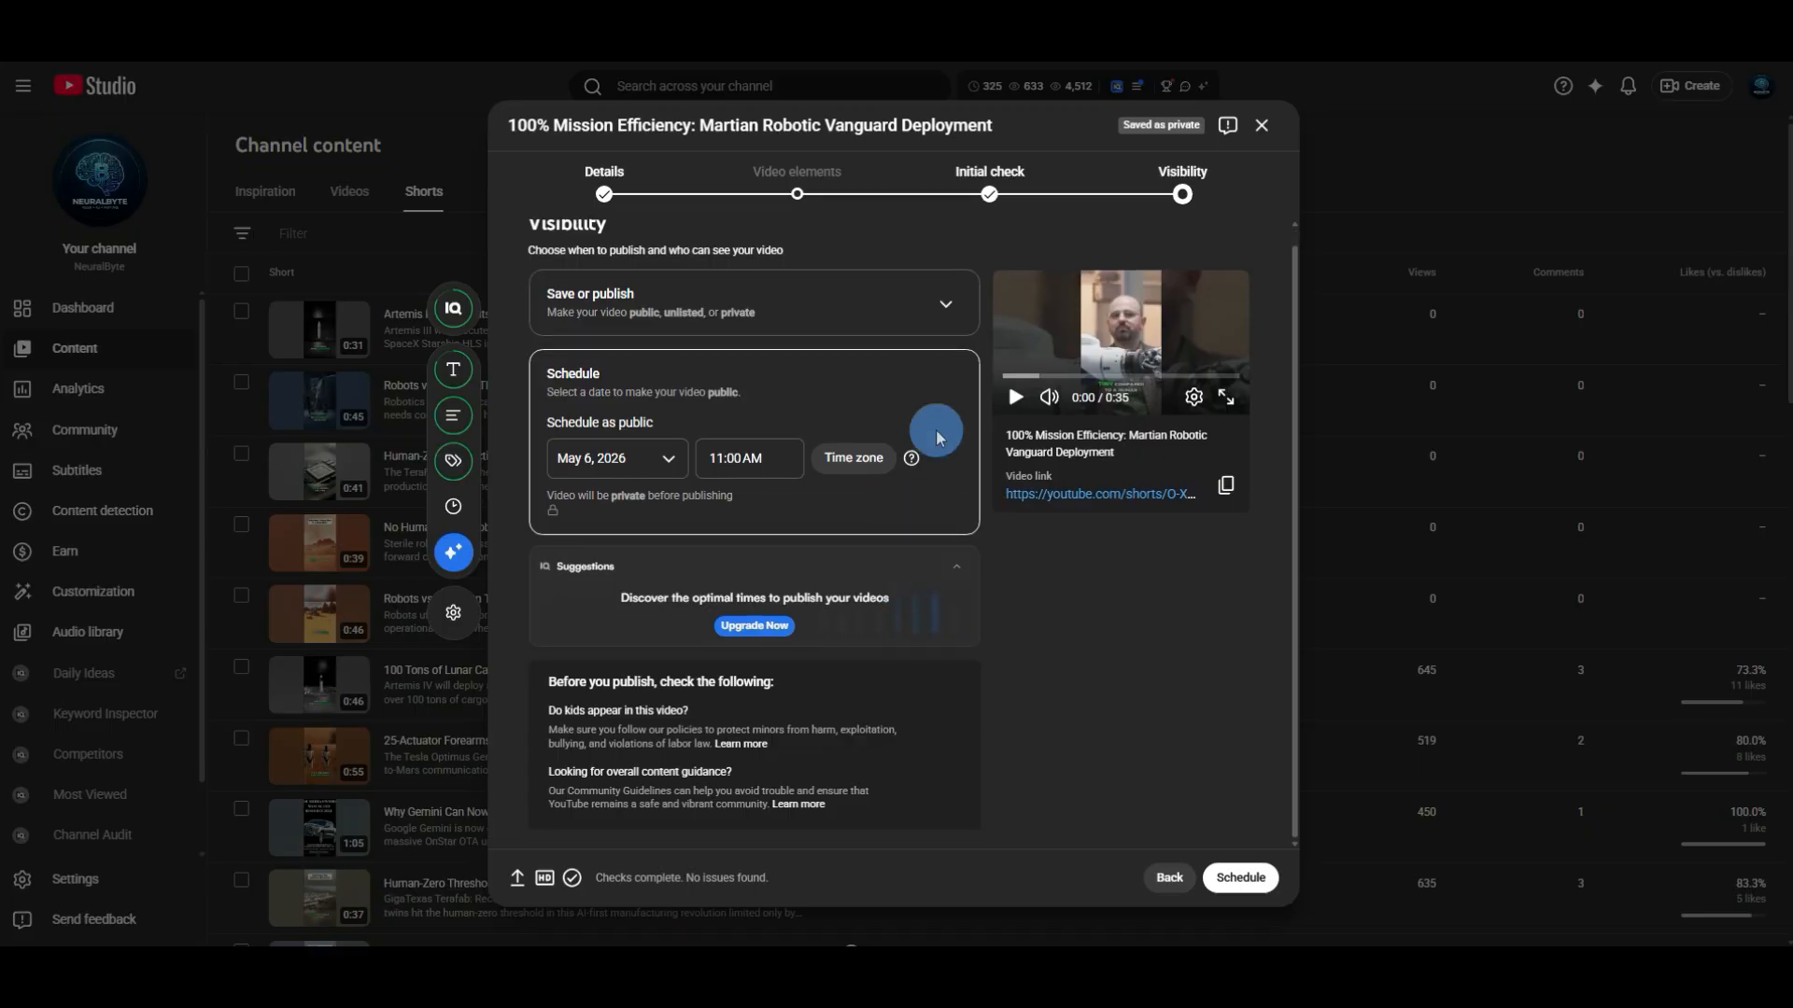
scroll(928, 526, "up", 1)
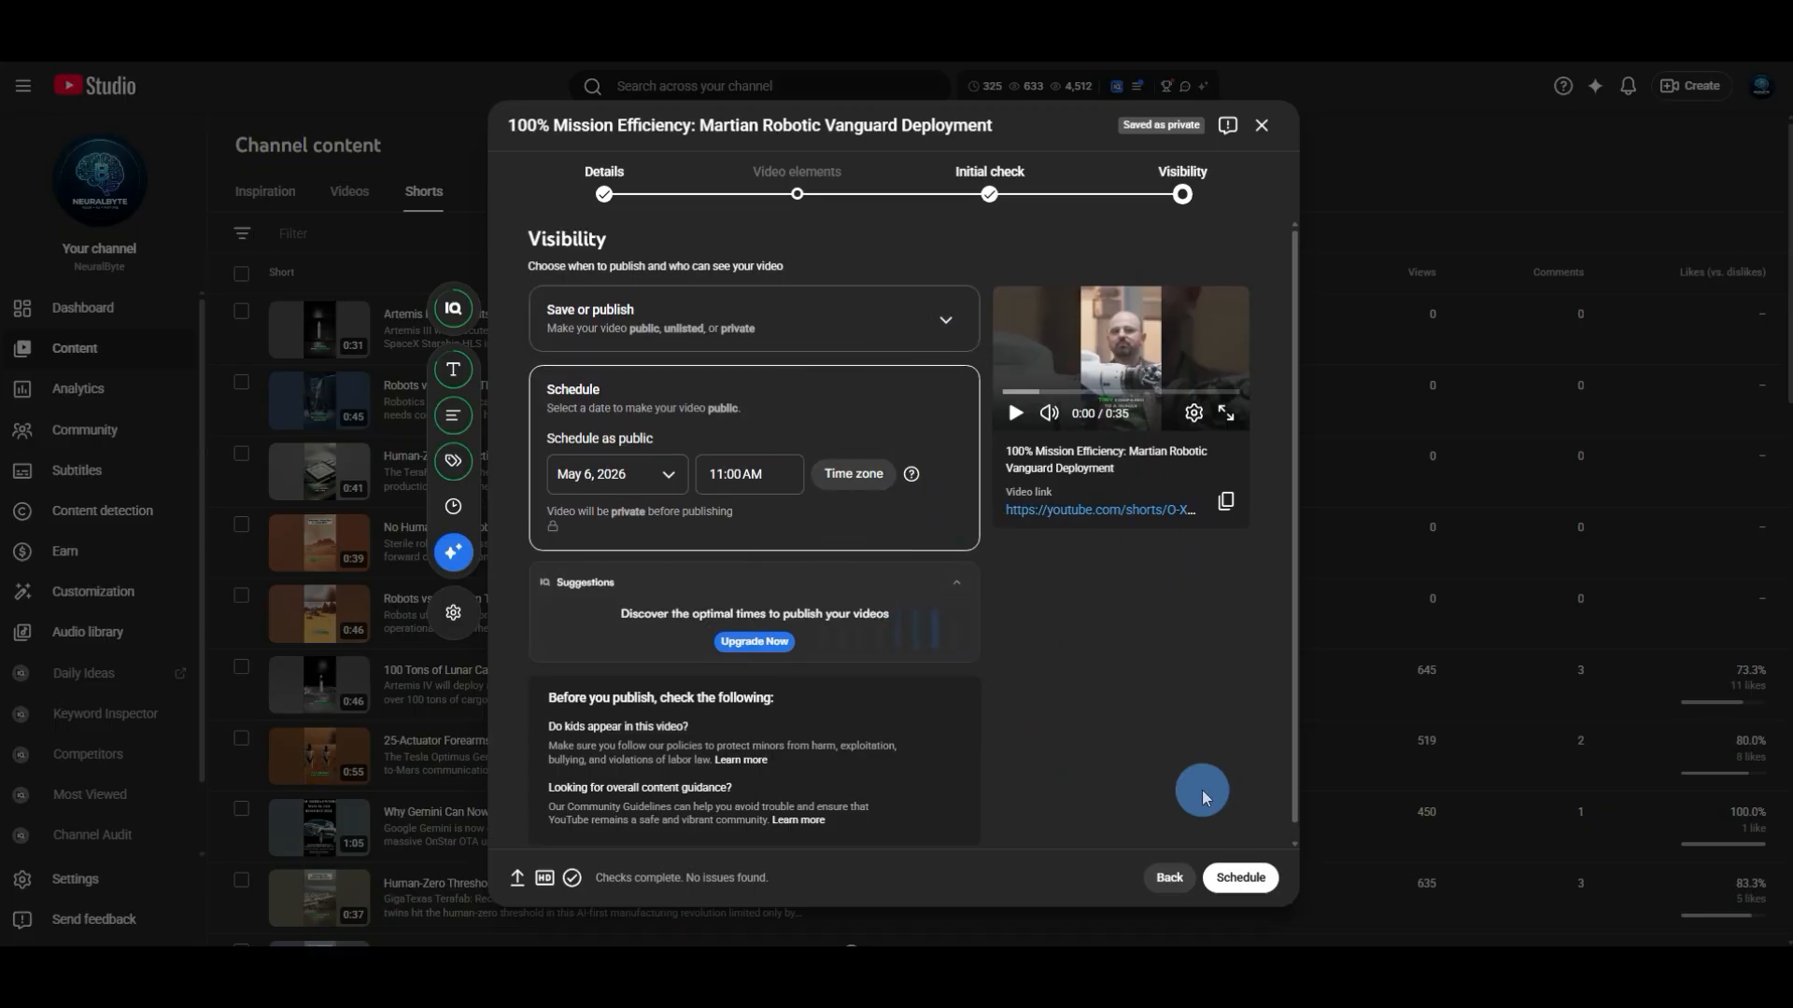
left_click(1236, 877)
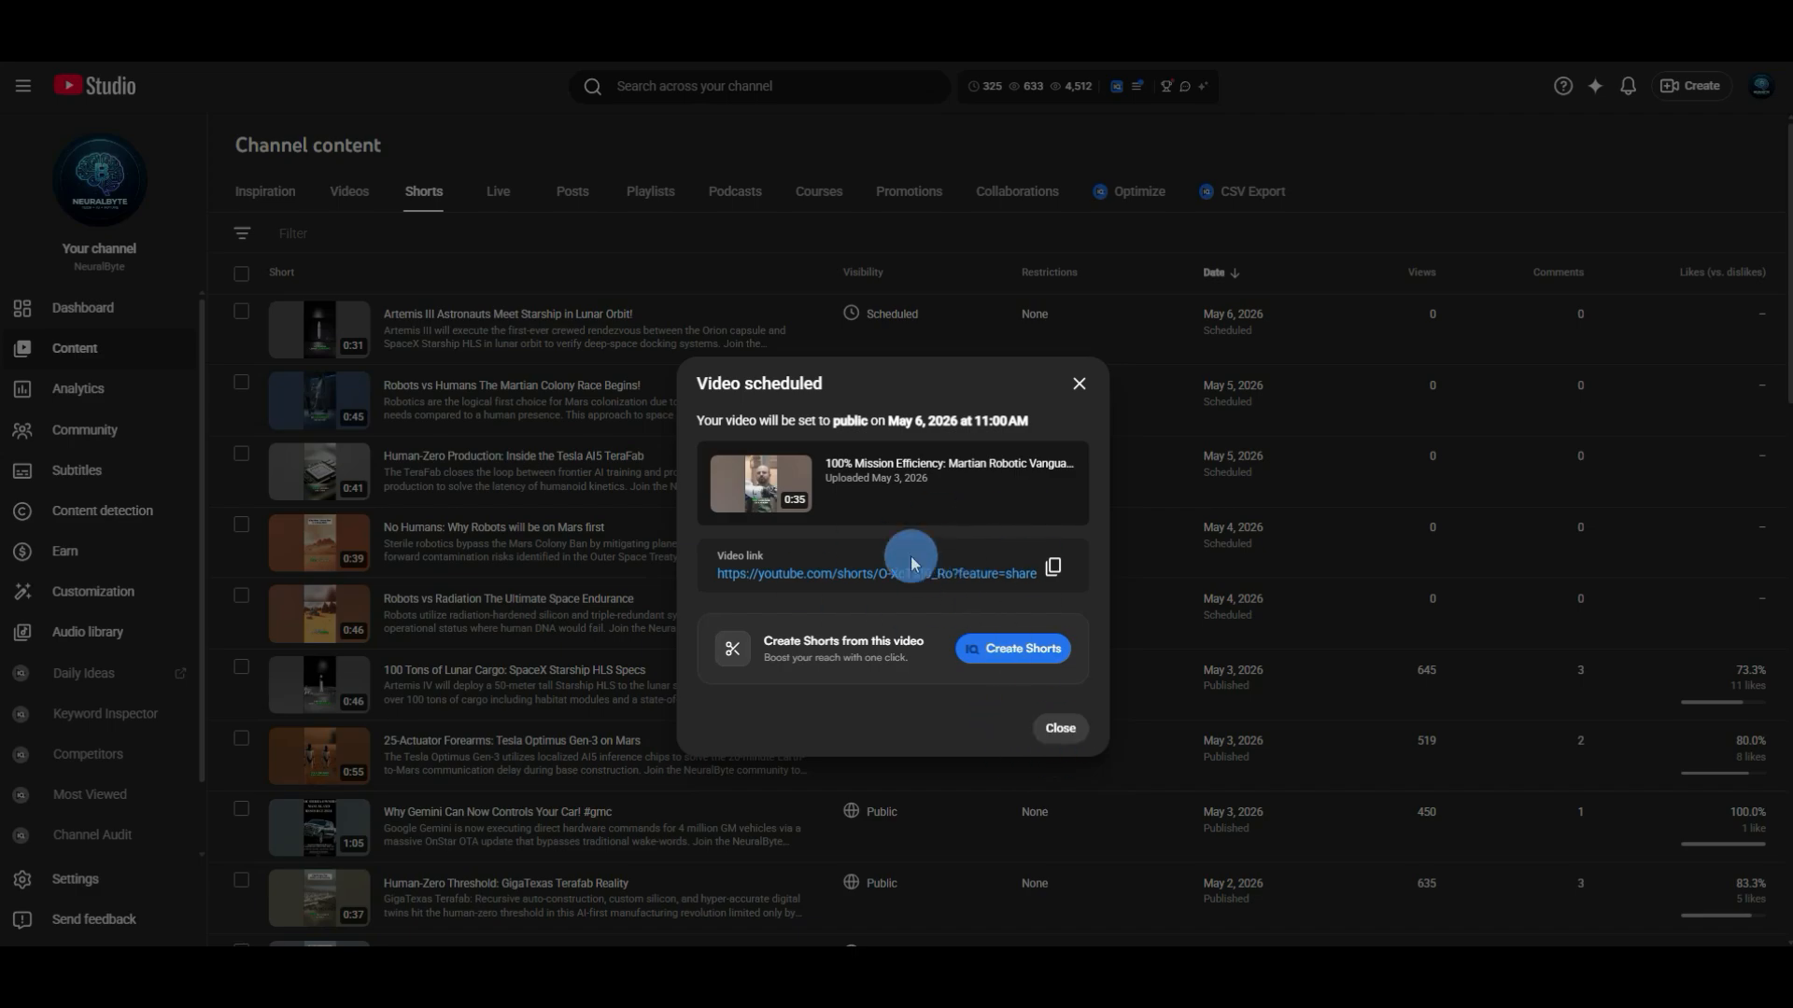
left_click(1063, 730)
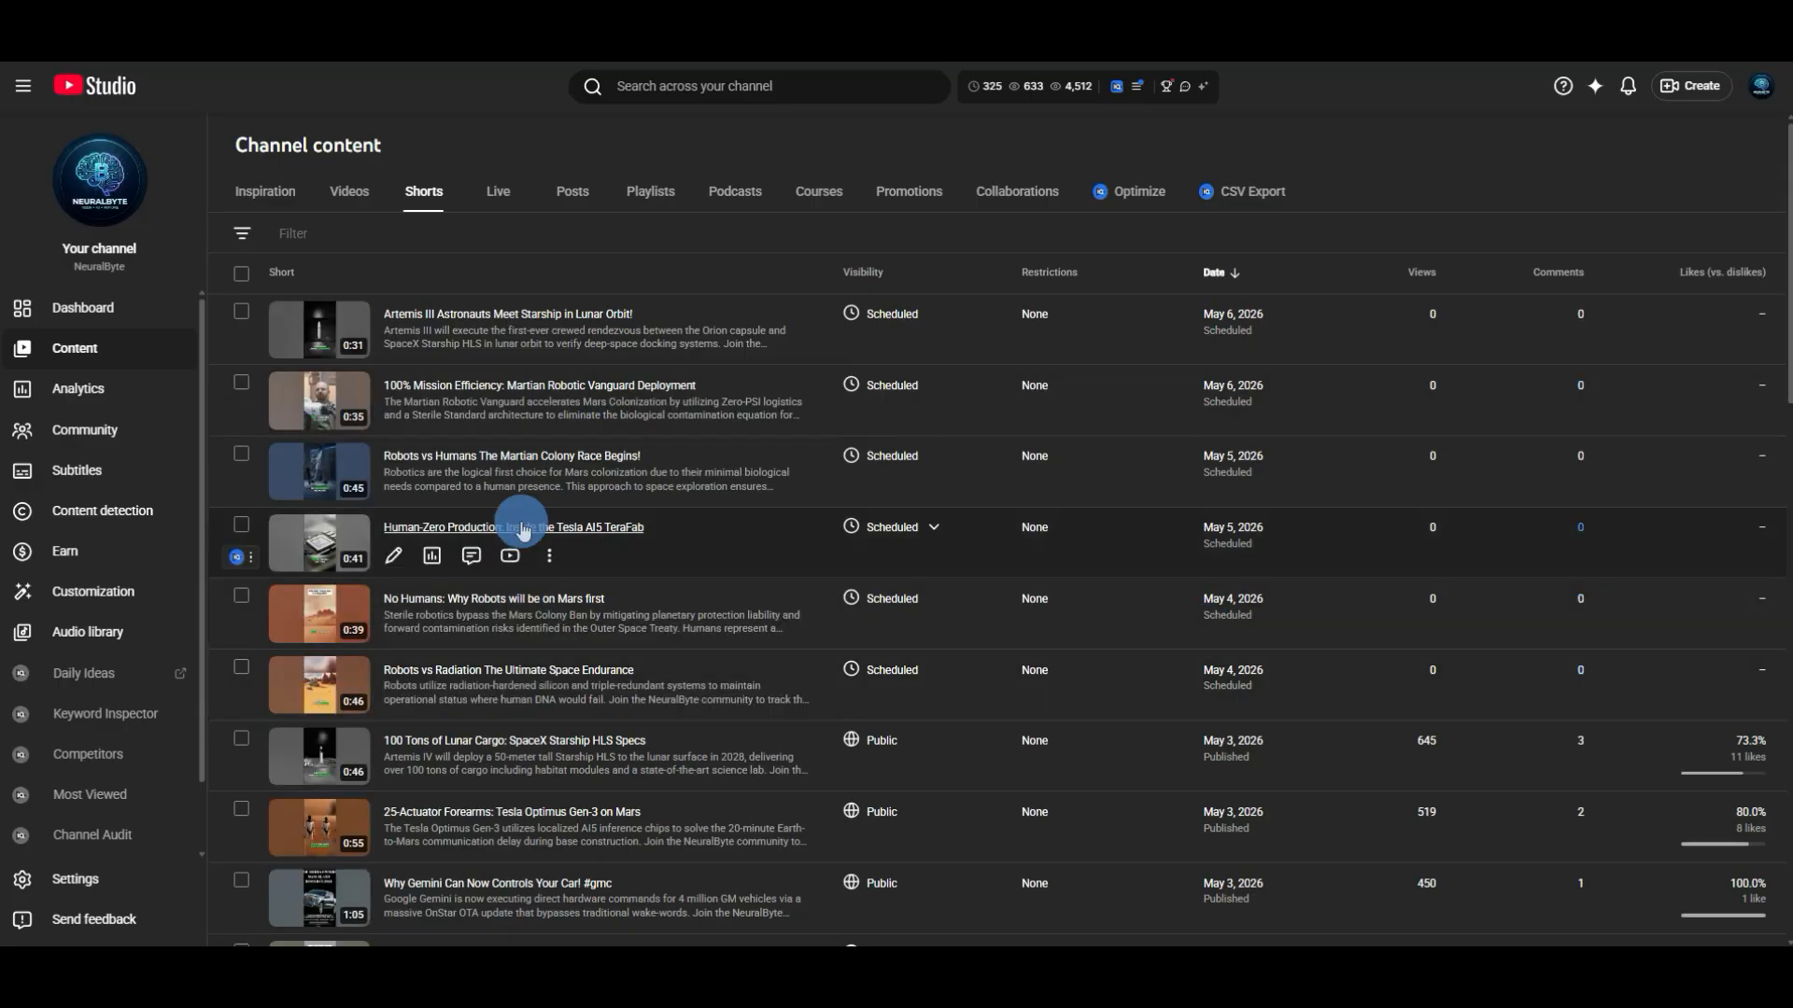